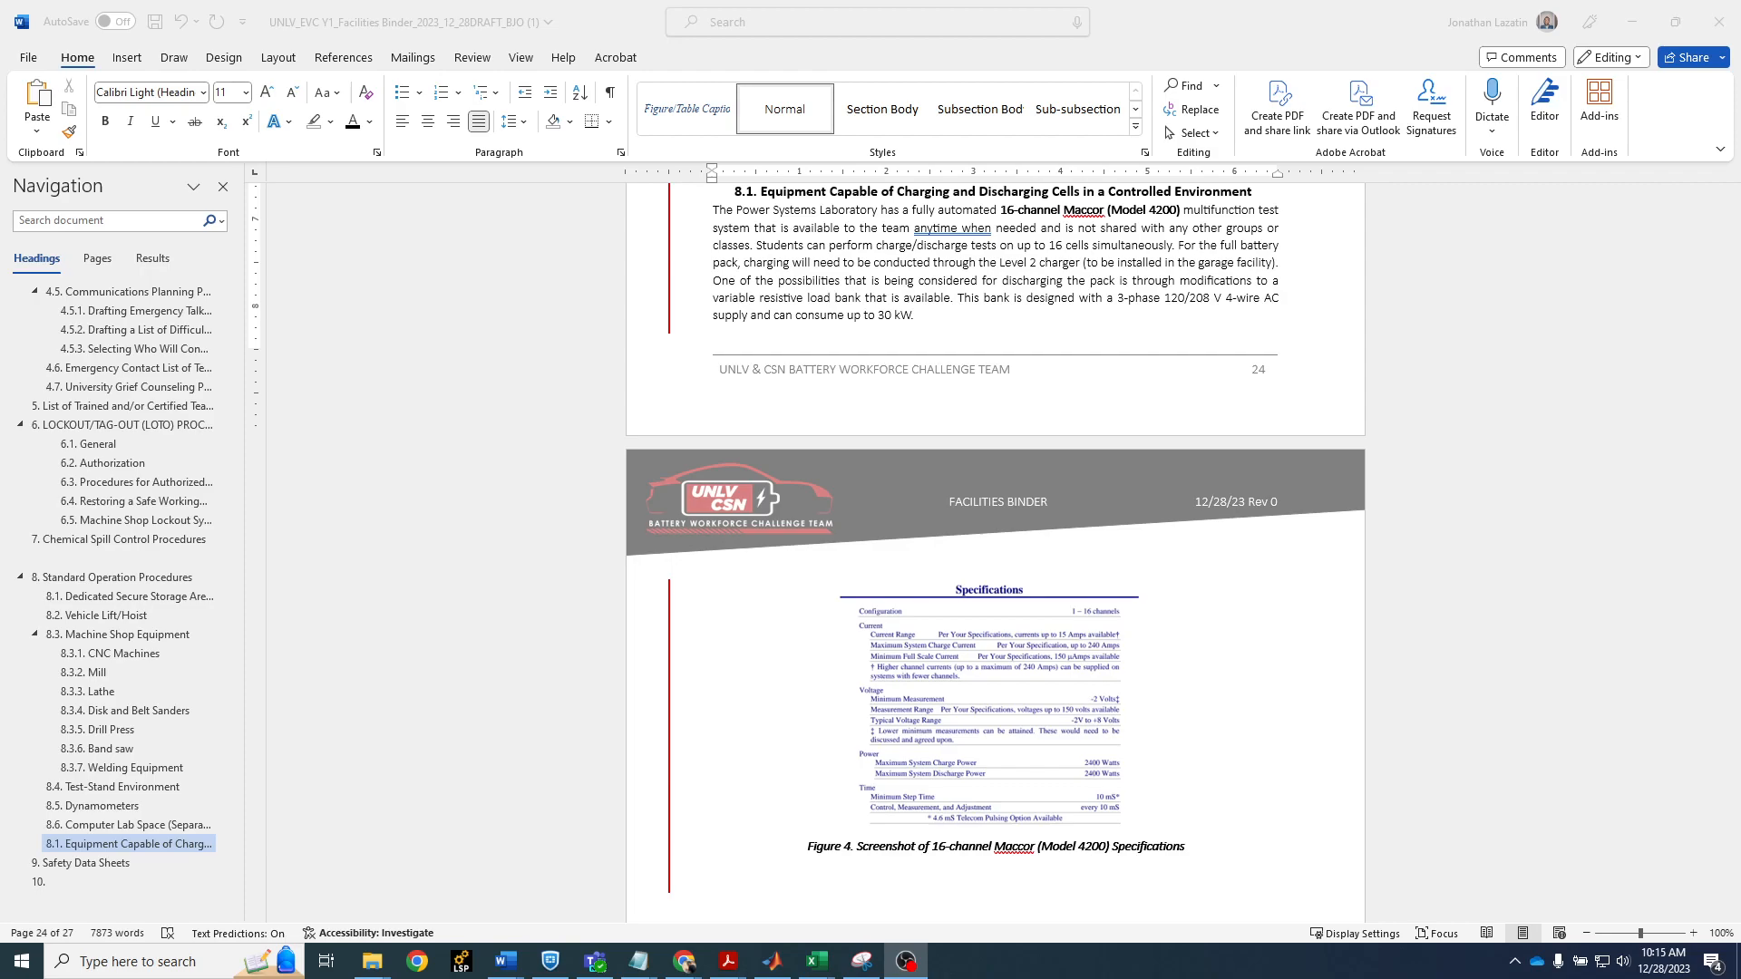
Examine the Figure 4 caption beneath the Maccor specifications image and the text before it in the charging equipment section
{"action": "scroll", "coordinate": [1175, 785], "scroll_direction": "up", "scroll_amount": 4}
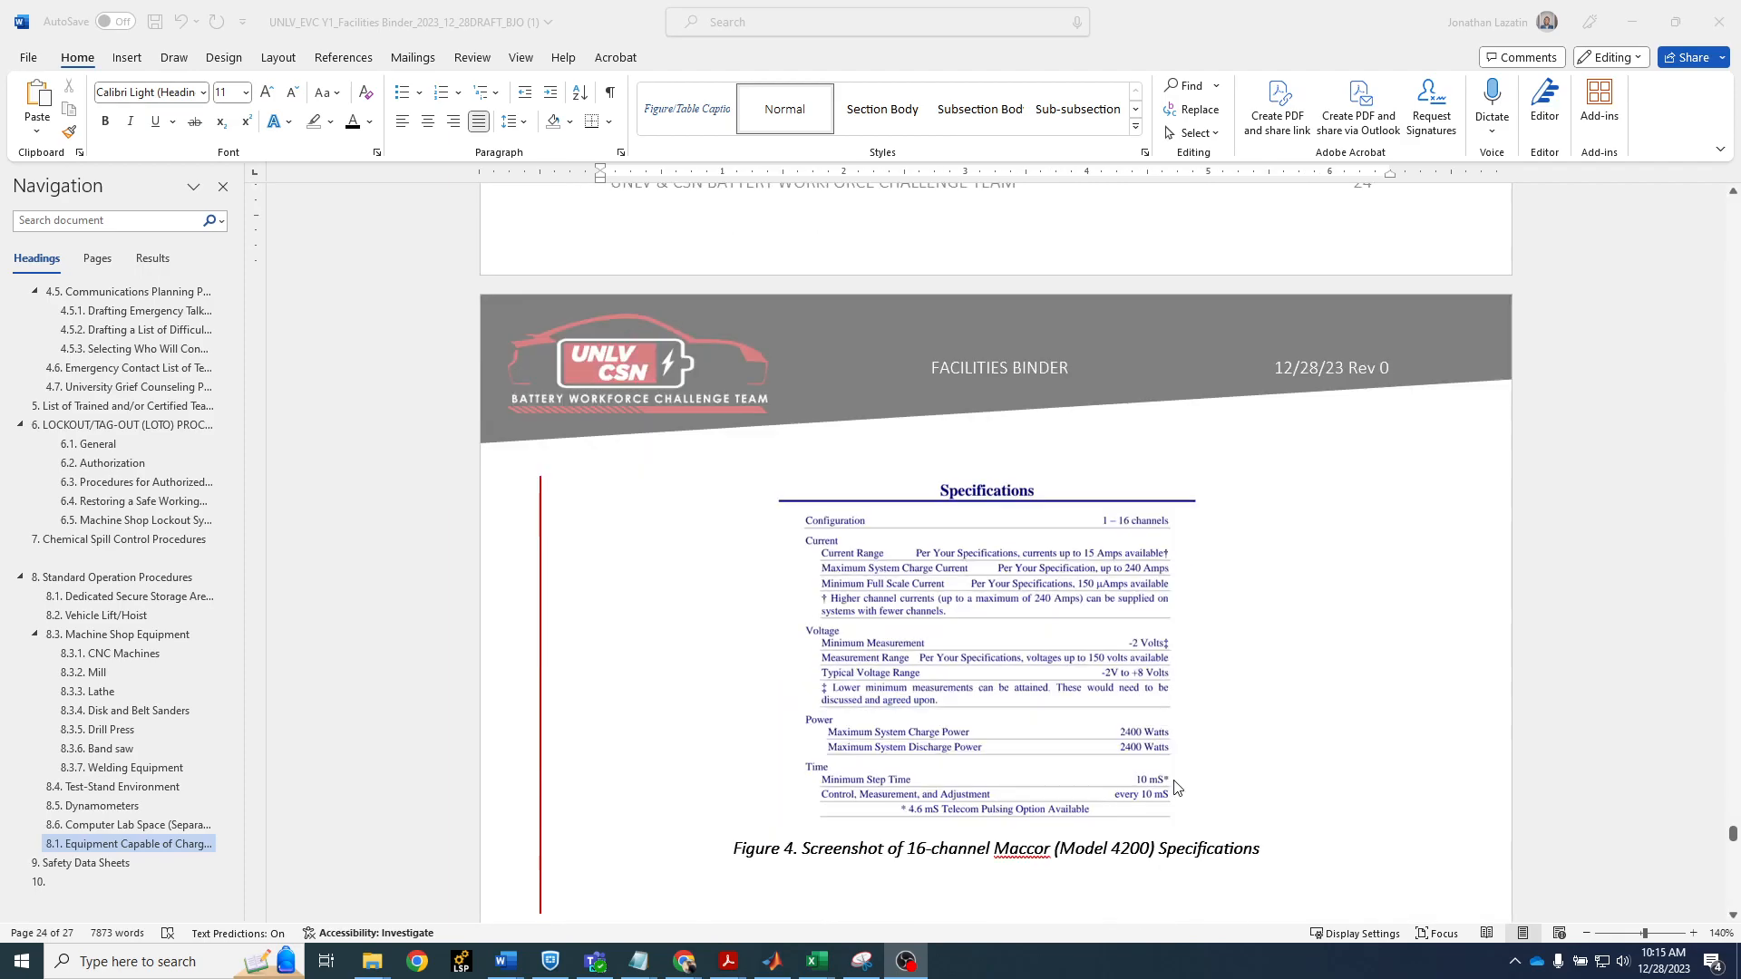
{"action": "left_click", "coordinate": [844, 848]}
{"action": "scroll", "coordinate": [1060, 645], "scroll_direction": "up", "scroll_amount": 1}
{"action": "scroll", "coordinate": [1061, 645], "scroll_direction": "up", "scroll_amount": 4}
{"action": "scroll", "coordinate": [1102, 576], "scroll_direction": "down", "scroll_amount": 7}
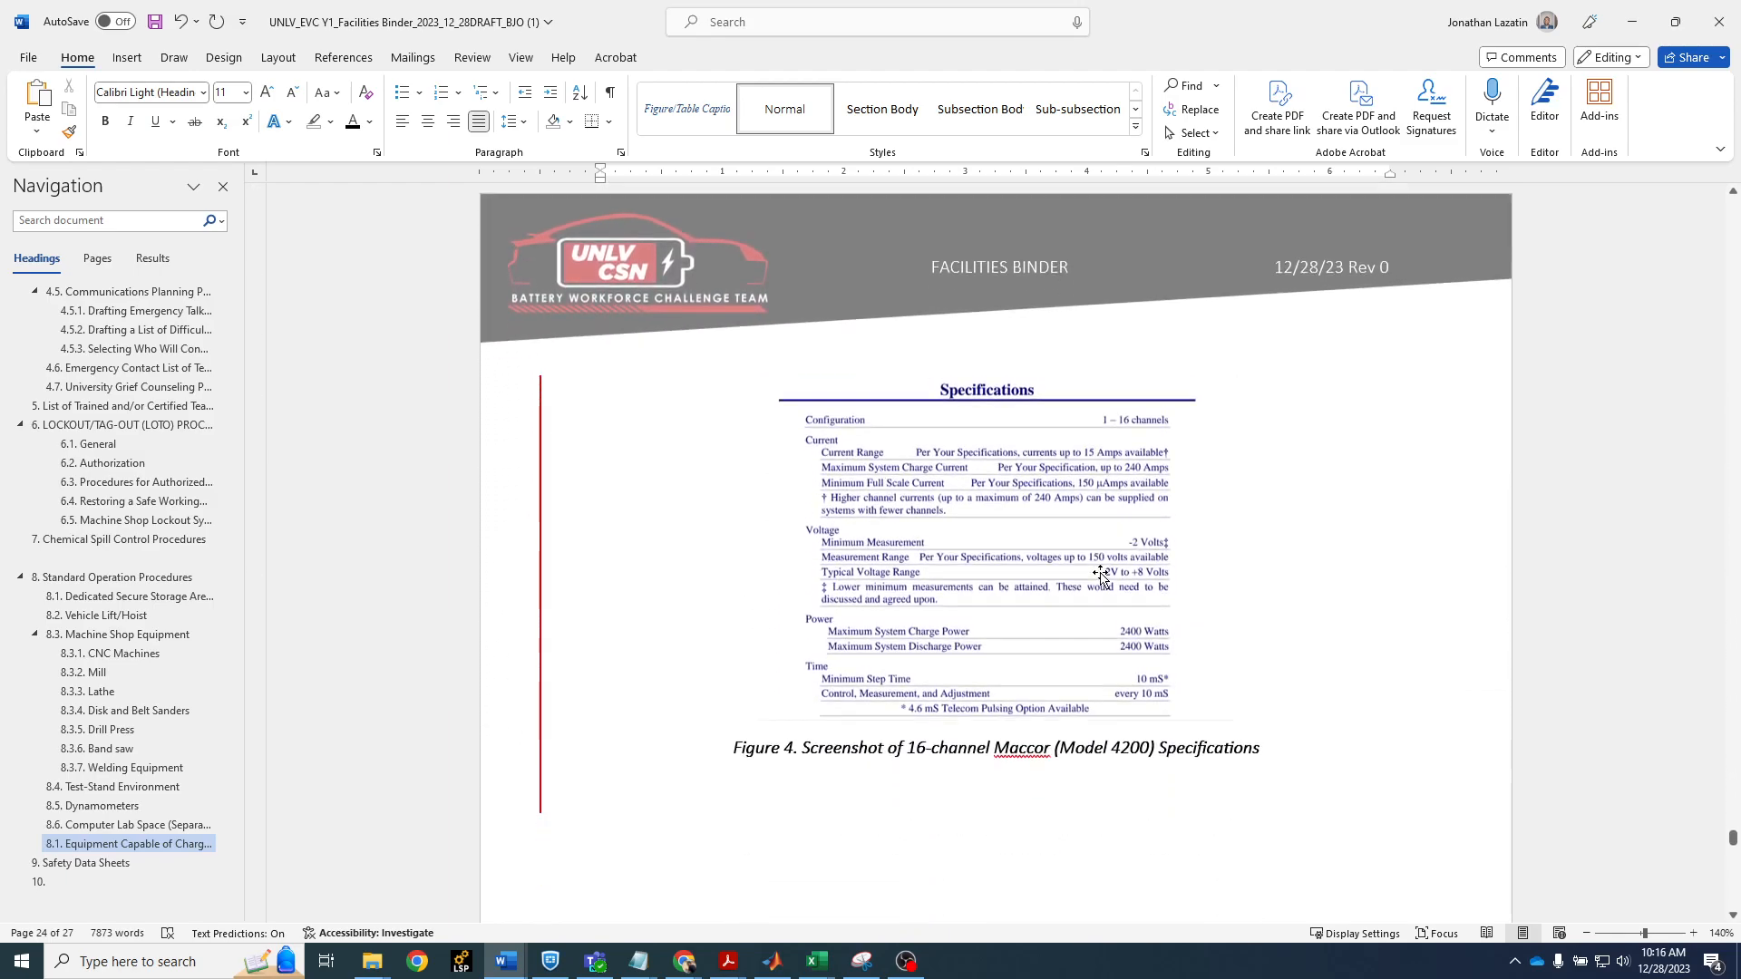
{"action": "scroll", "coordinate": [1102, 576], "scroll_direction": "down", "scroll_amount": 2}
{"action": "left_click_drag", "start_coordinate": [1221, 613], "coordinate": [736, 633]}
{"action": "left_click", "coordinate": [799, 624]}
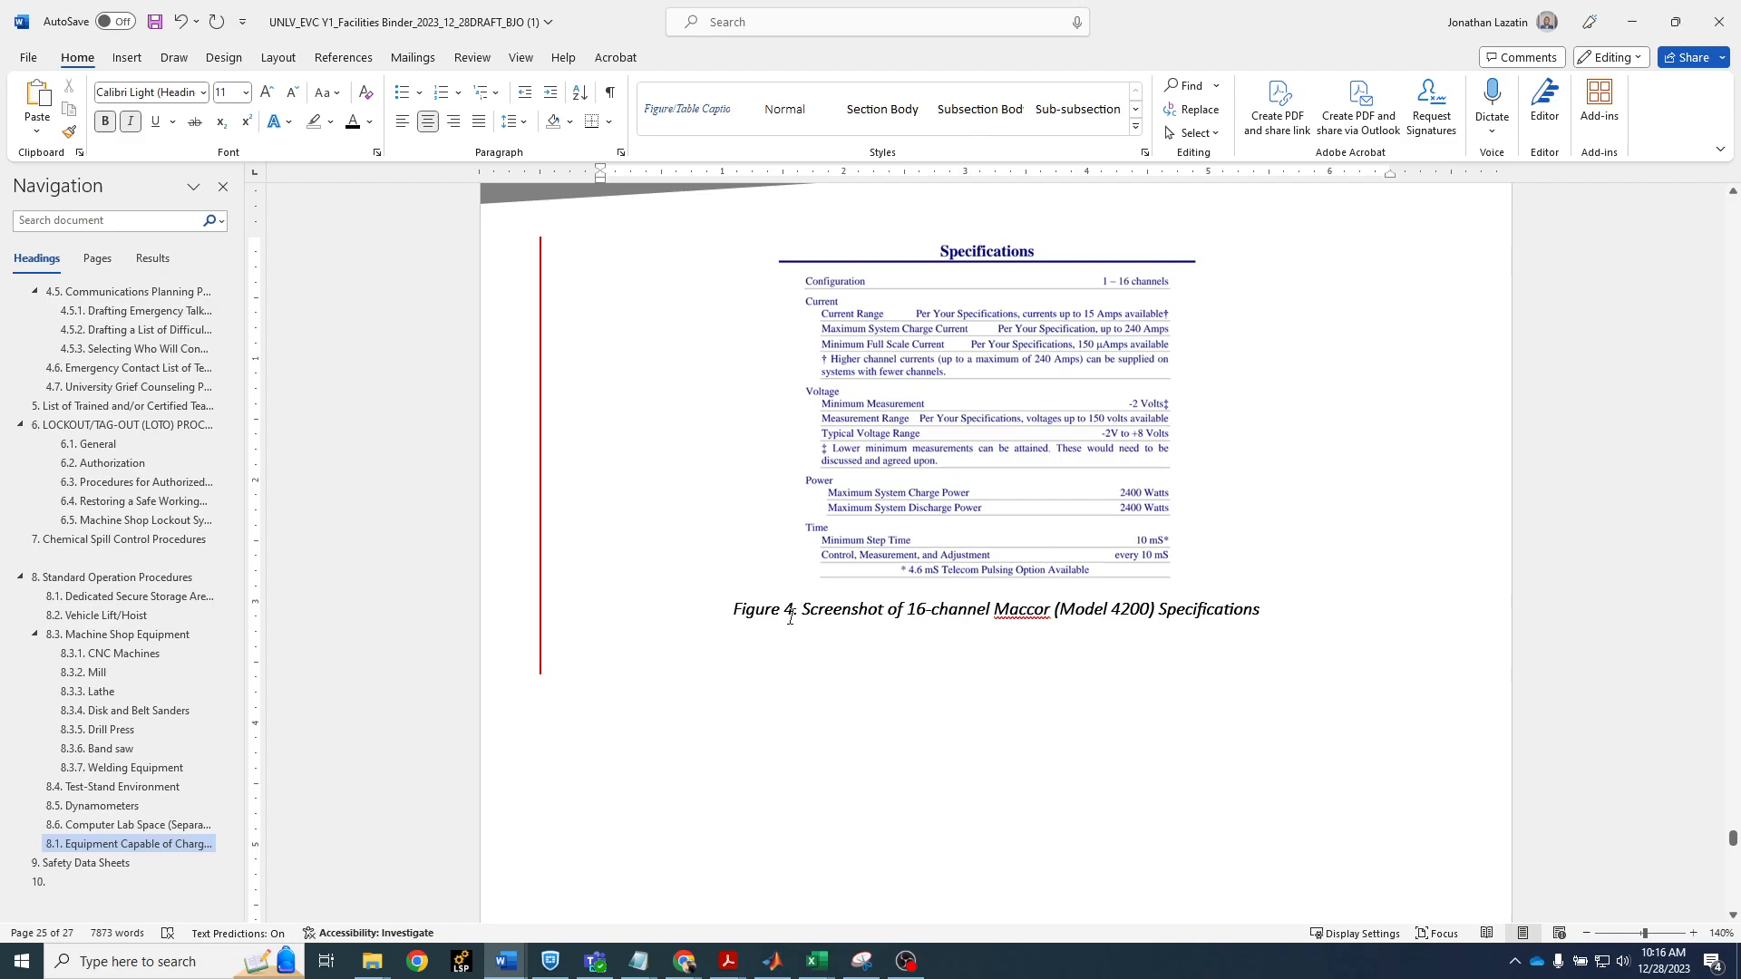
{"action": "scroll", "coordinate": [921, 602], "scroll_direction": "up", "scroll_amount": 5}
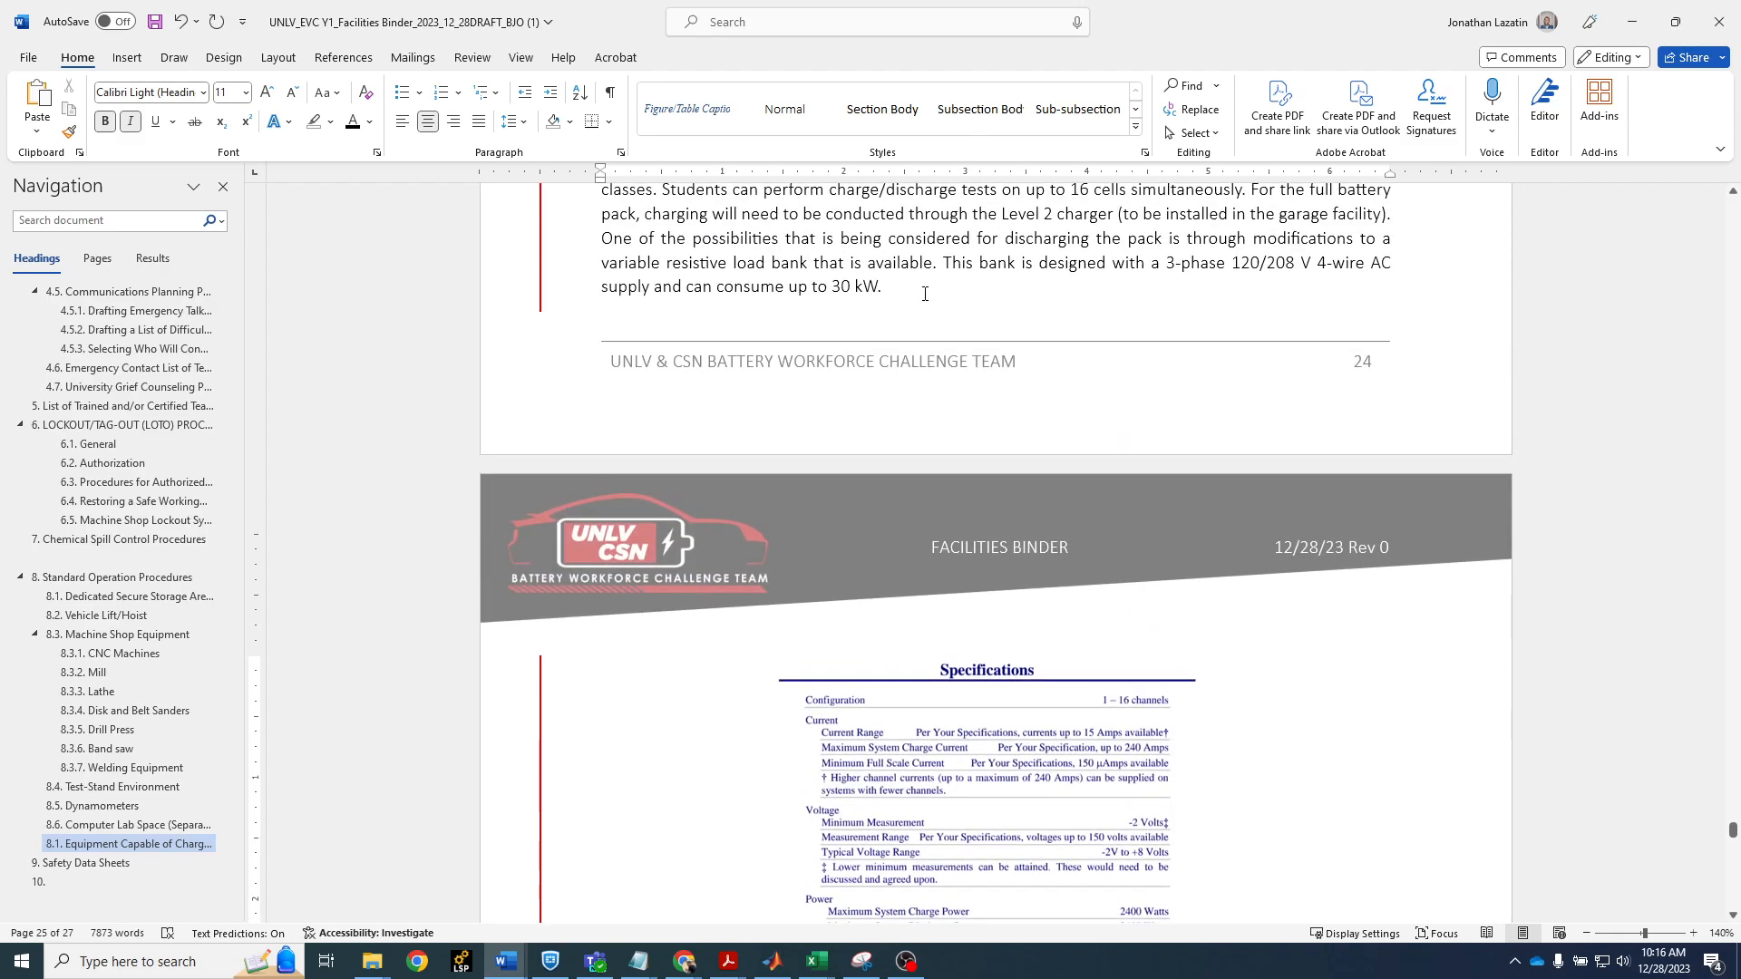
{"action": "scroll", "coordinate": [958, 315], "scroll_direction": "down", "scroll_amount": 3}
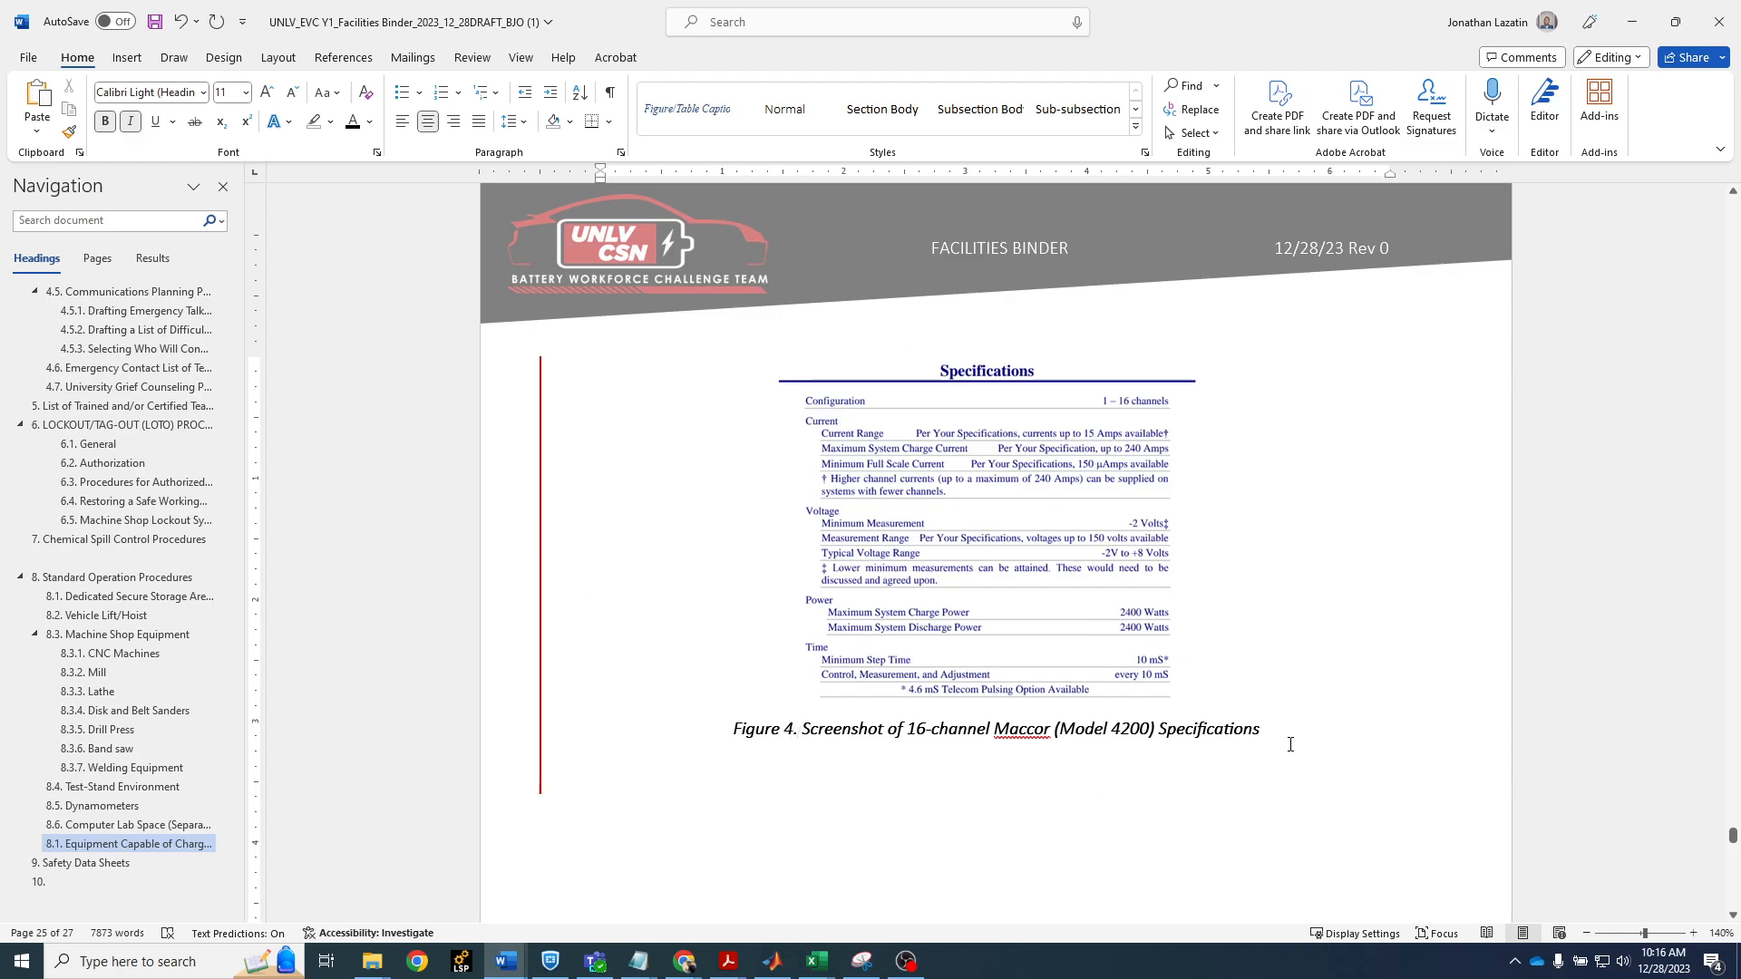
Cut the caption text "Screenshot of 16-channel Maccor (Model 4200) Specifications" below the specifications image and delete its "Figure 4." label
{"action": "left_click", "coordinate": [801, 733], "text": "shift"}
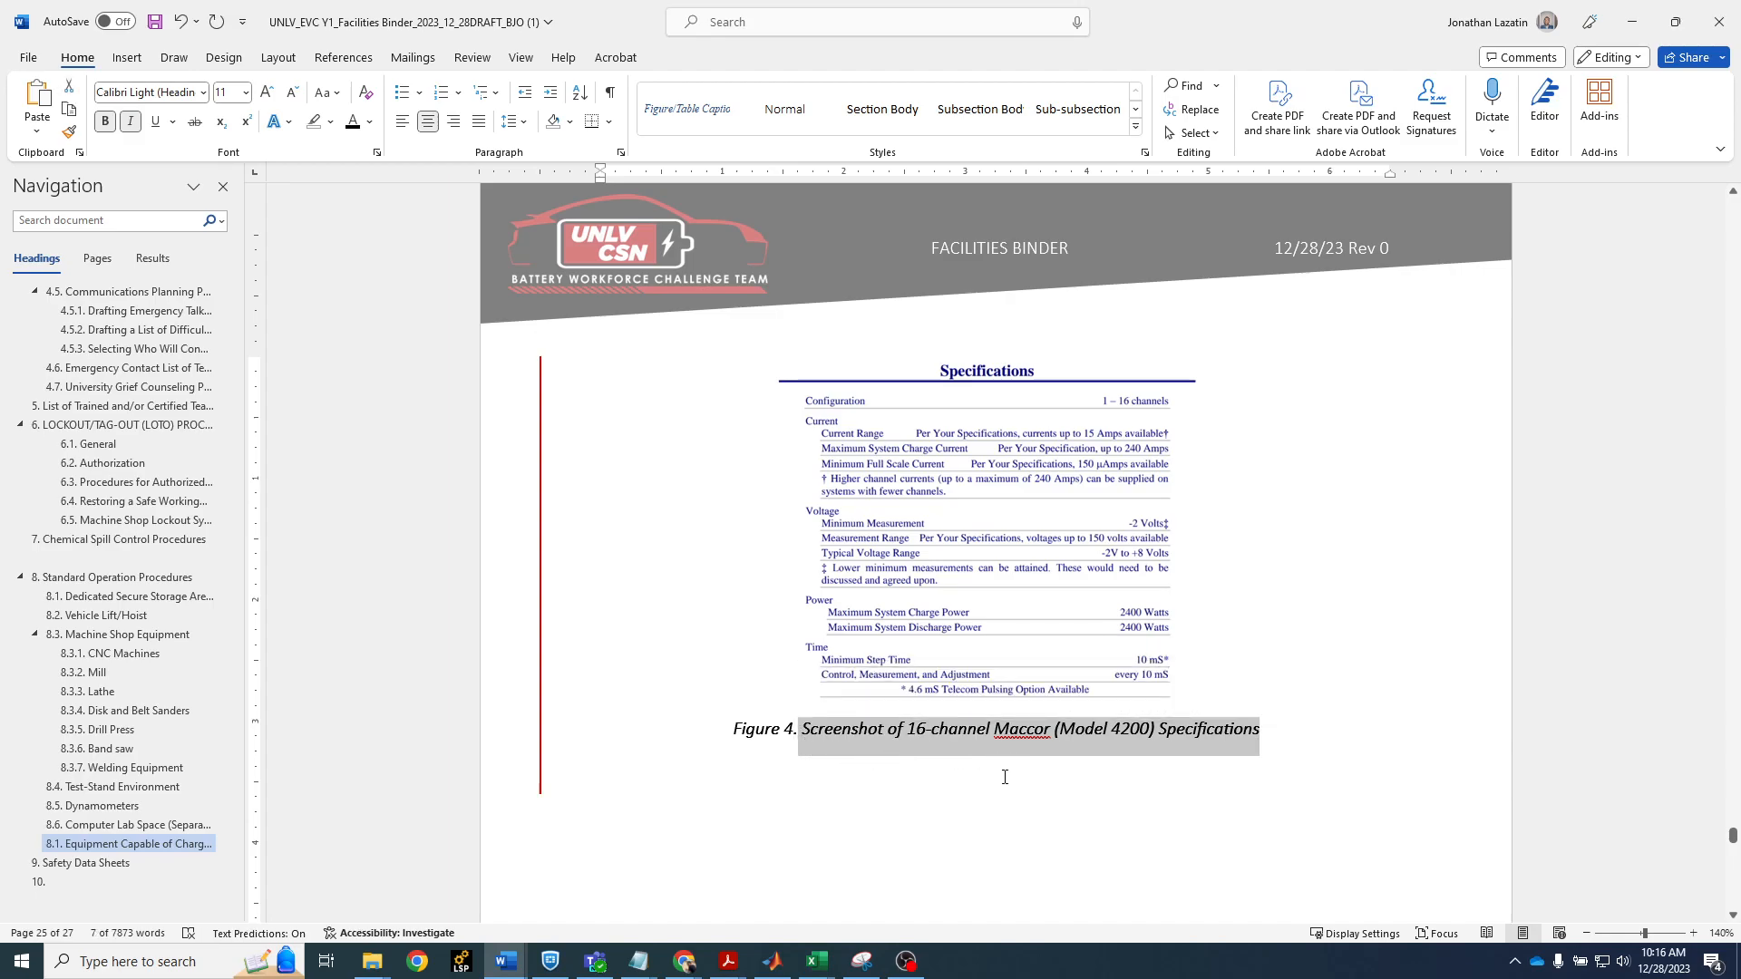
{"action": "key", "text": "BackSpace"}
{"action": "key", "text": "shift+Home"}
{"action": "key", "text": "BackSpace"}
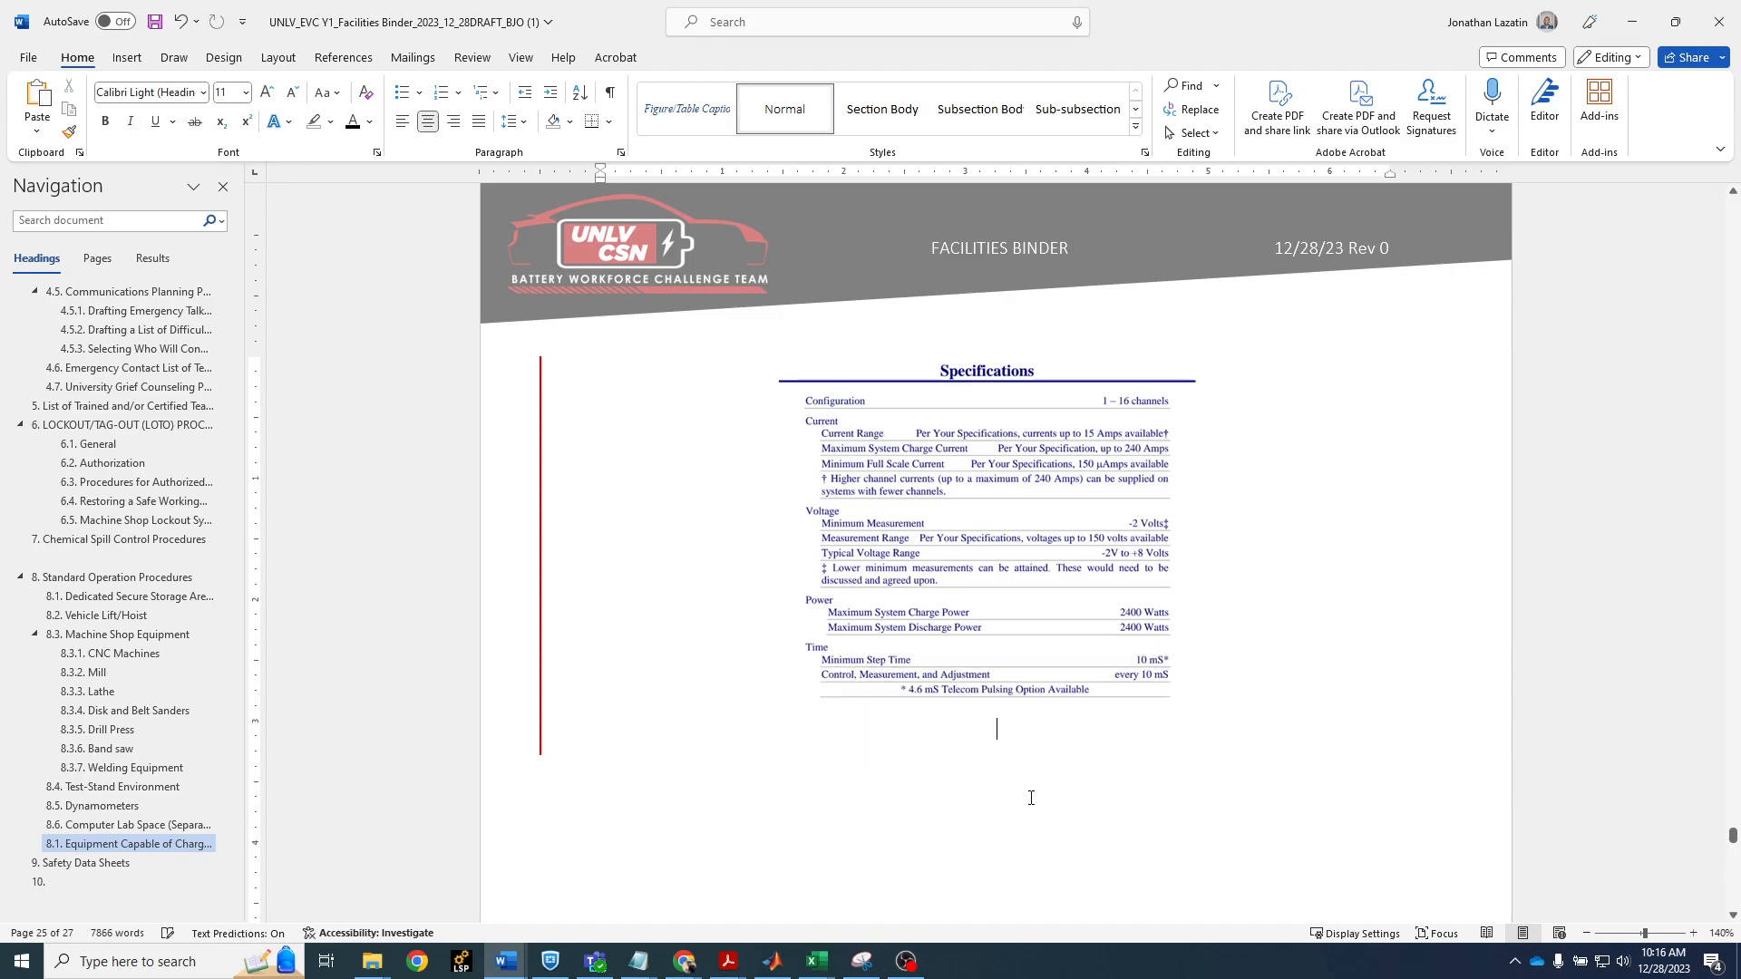
Start a caption for the Maccor specifications image with the label Figure, positioned below the selected item
{"action": "right_click", "coordinate": [989, 595]}
{"action": "left_click", "coordinate": [948, 574]}
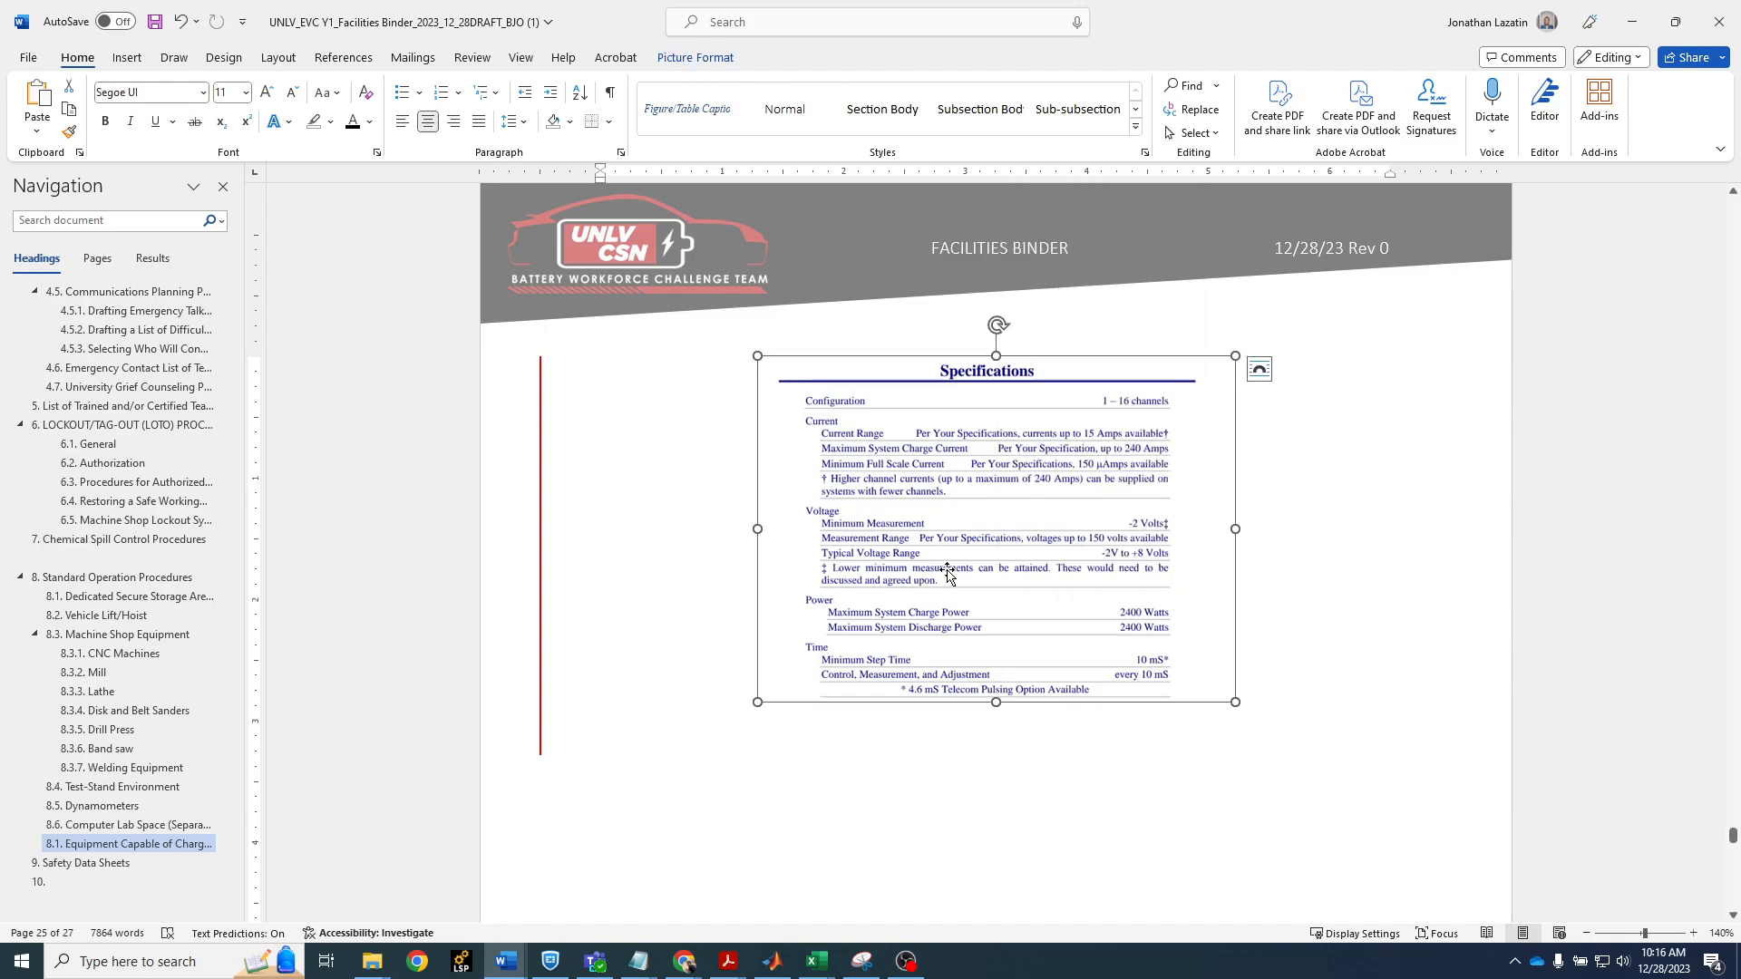
{"action": "right_click", "coordinate": [948, 573]}
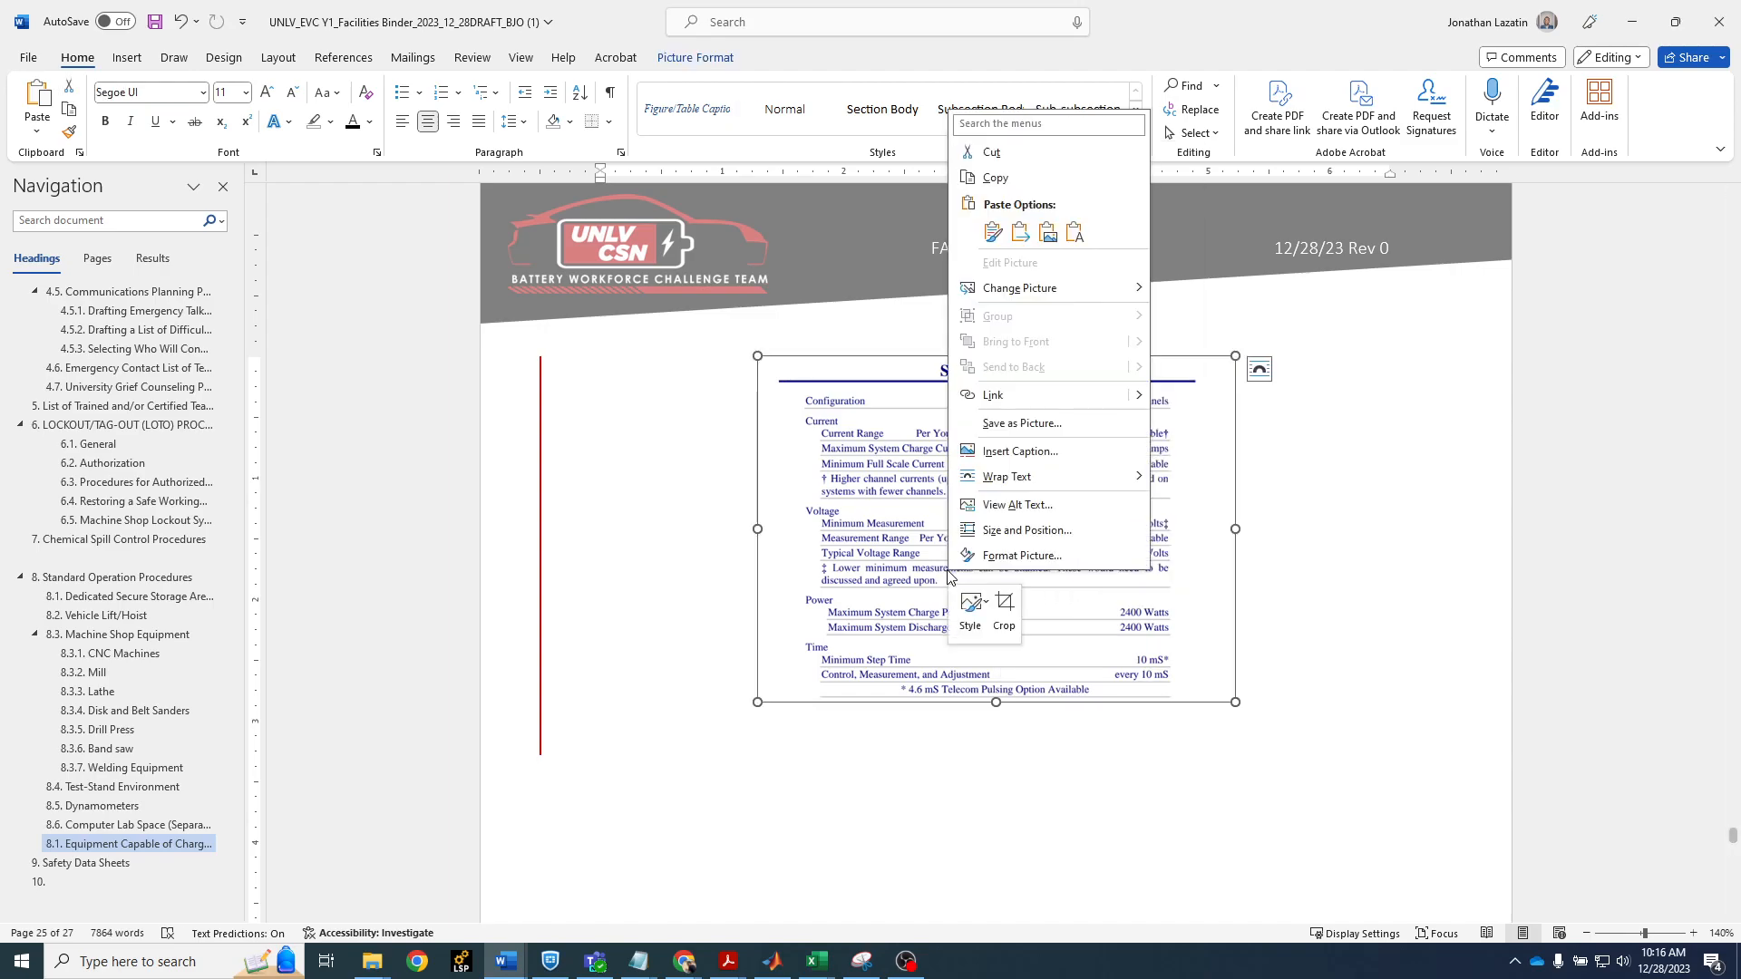
{"action": "left_click", "coordinate": [1072, 462]}
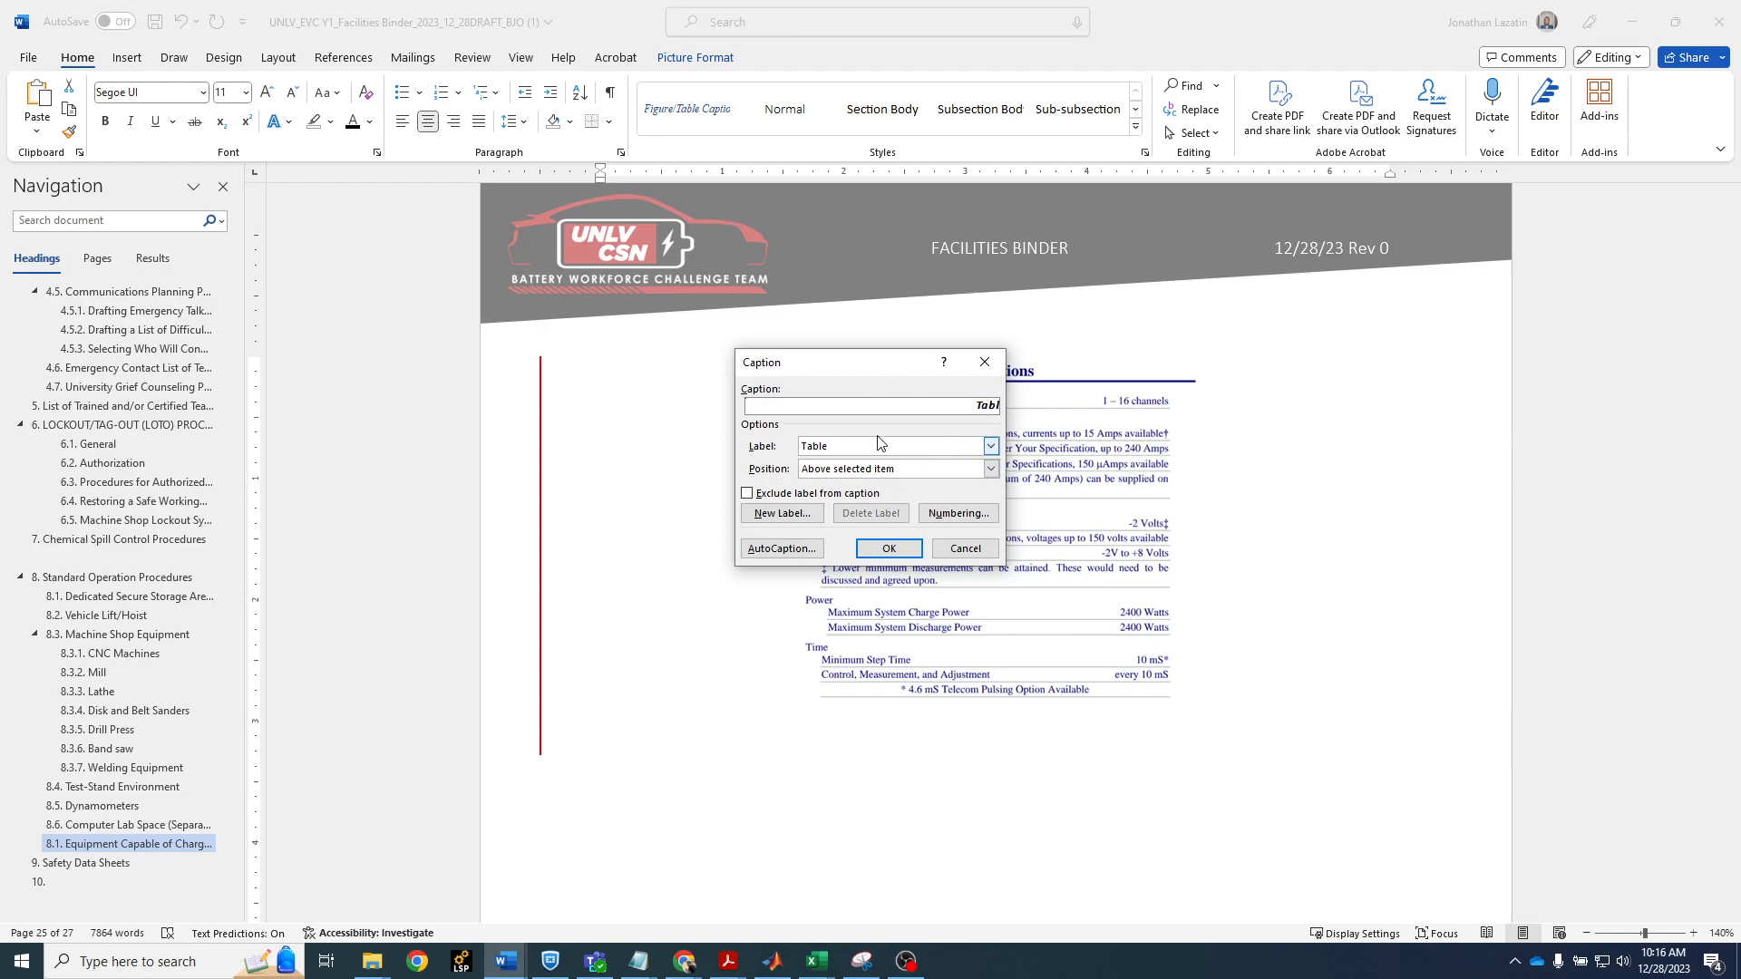
{"action": "left_click", "coordinate": [991, 446]}
{"action": "left_click", "coordinate": [931, 473]}
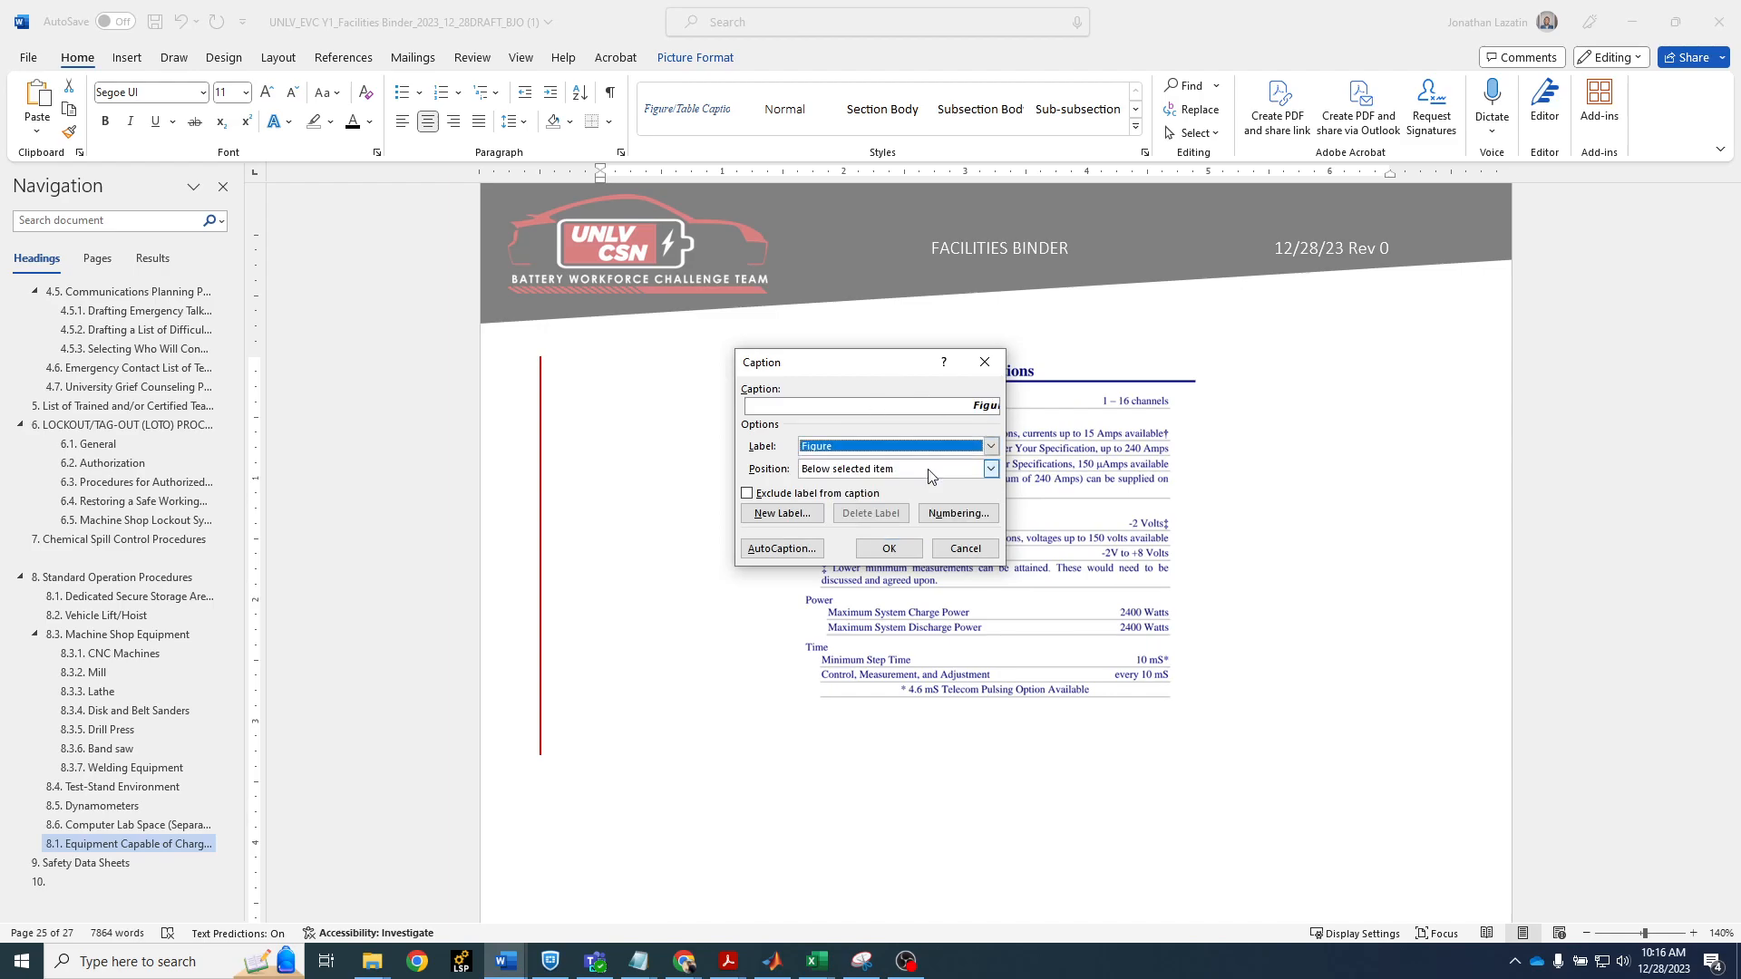
Complete the caption as "Figure 4. Screenshot of 16-channel Maccor (Model 4200) Specifications" and insert it
{"action": "left_click", "coordinate": [974, 406]}
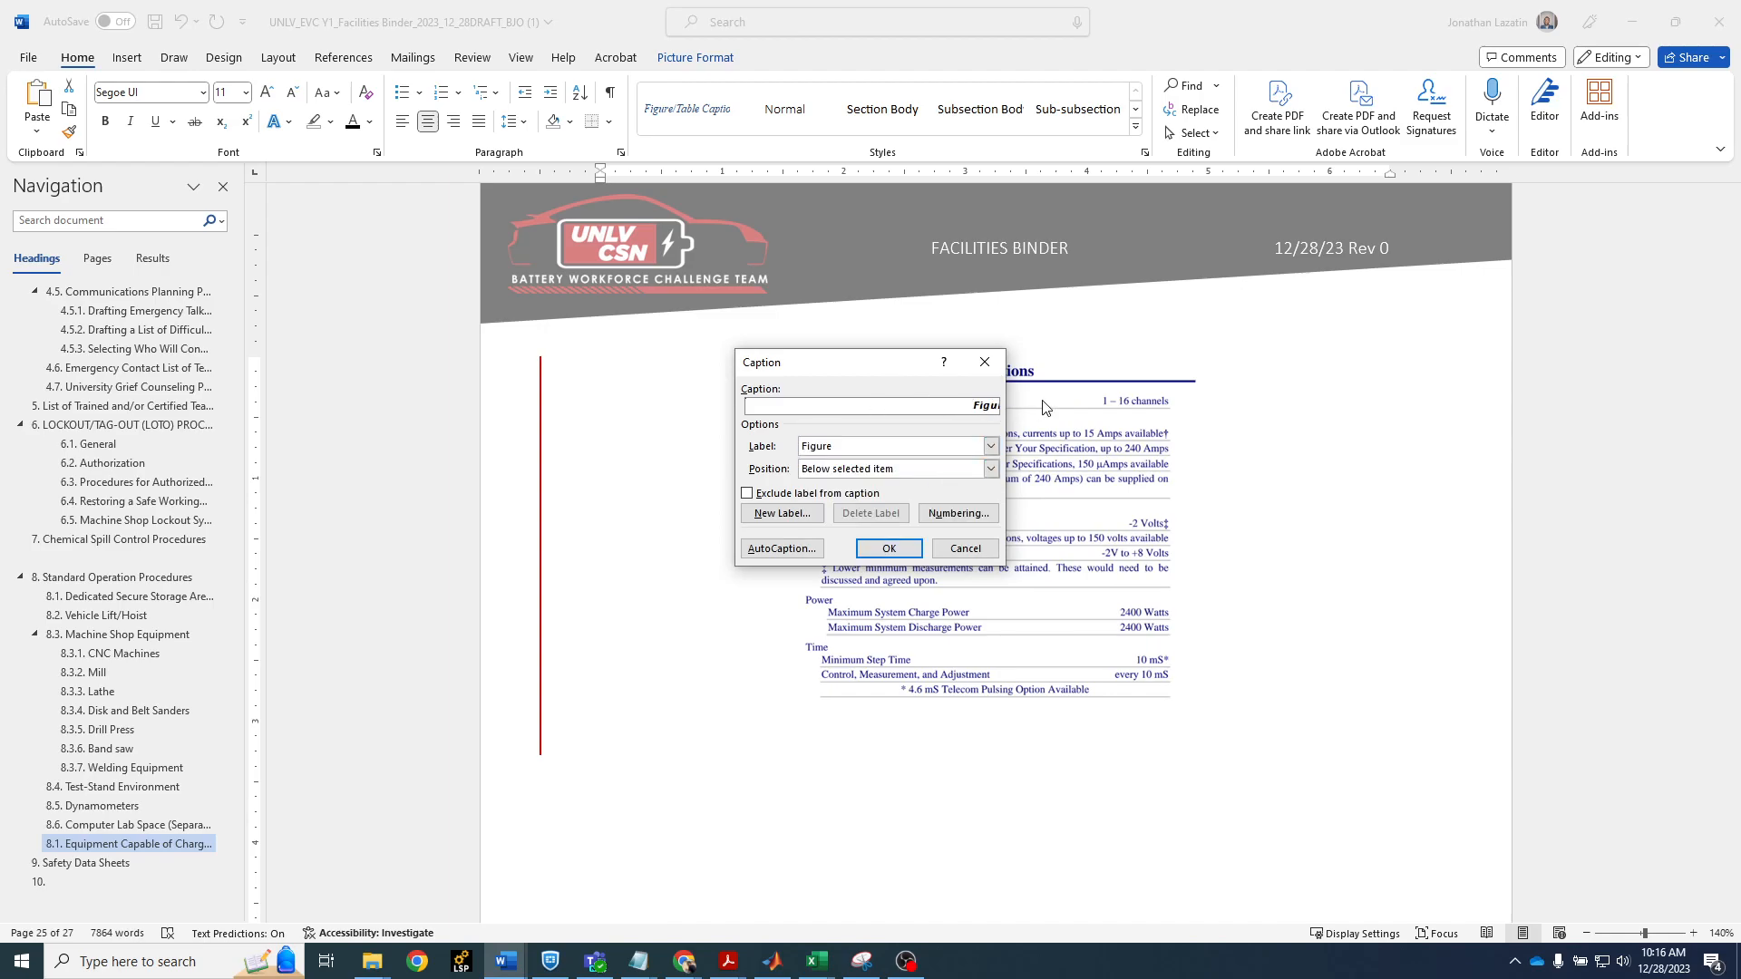
{"action": "left_click", "coordinate": [993, 408]}
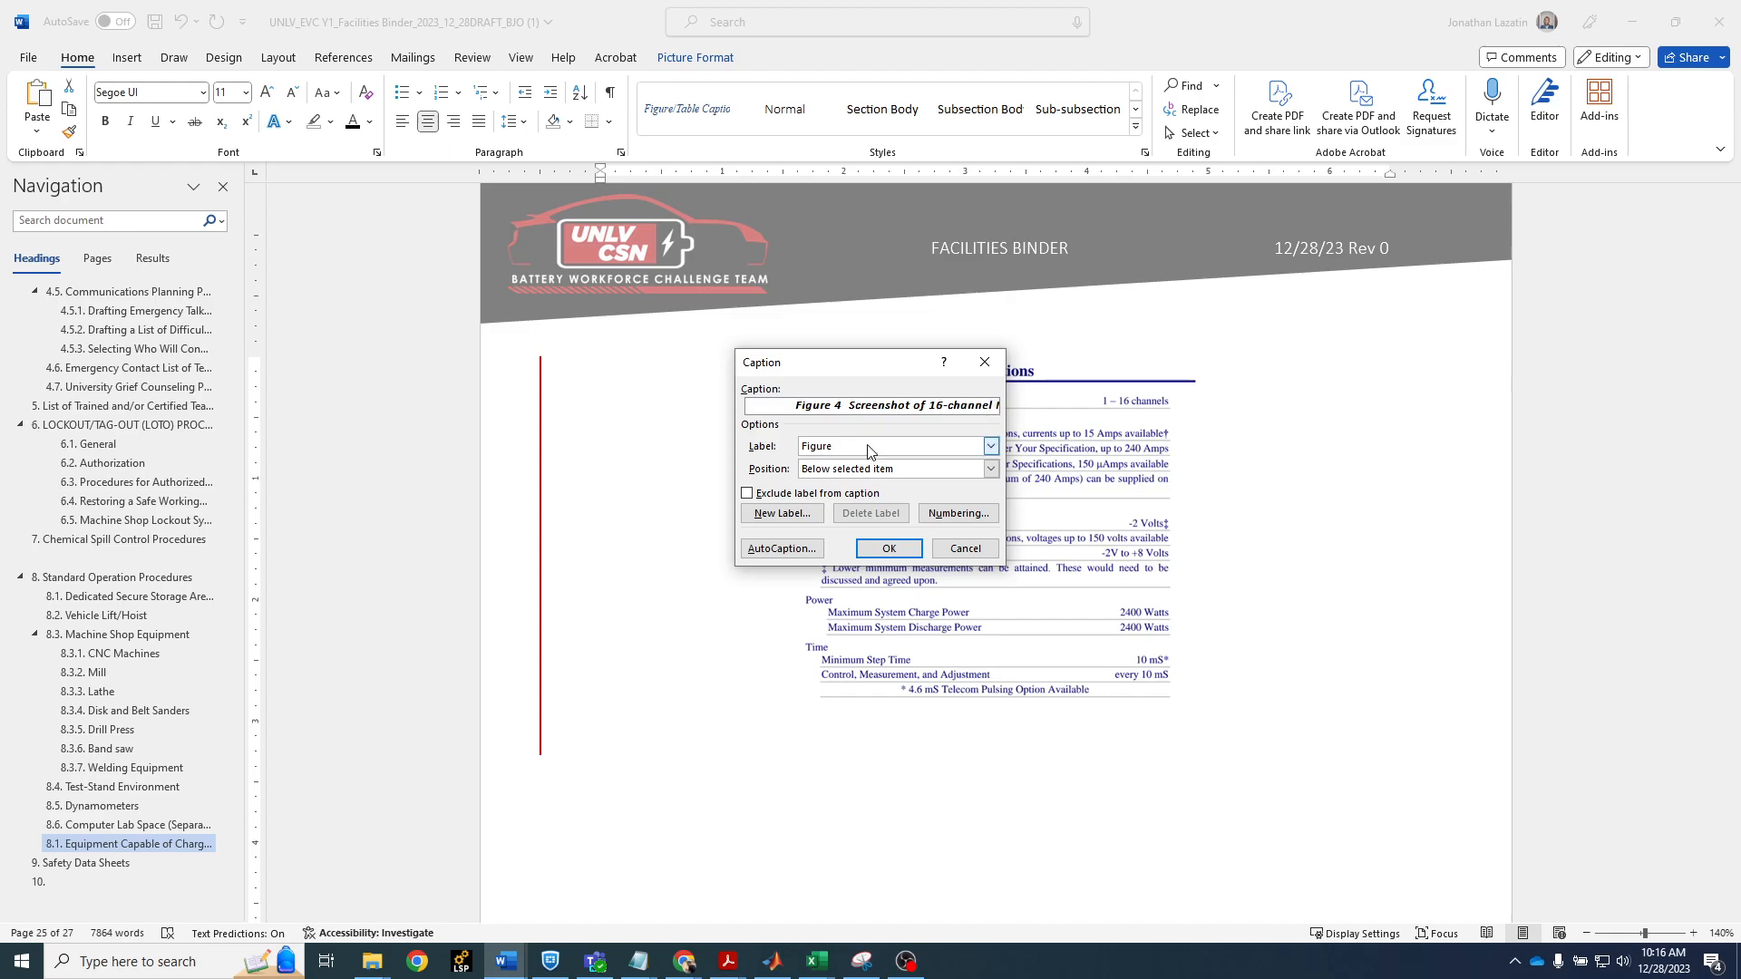
{"action": "type", "text": "."}
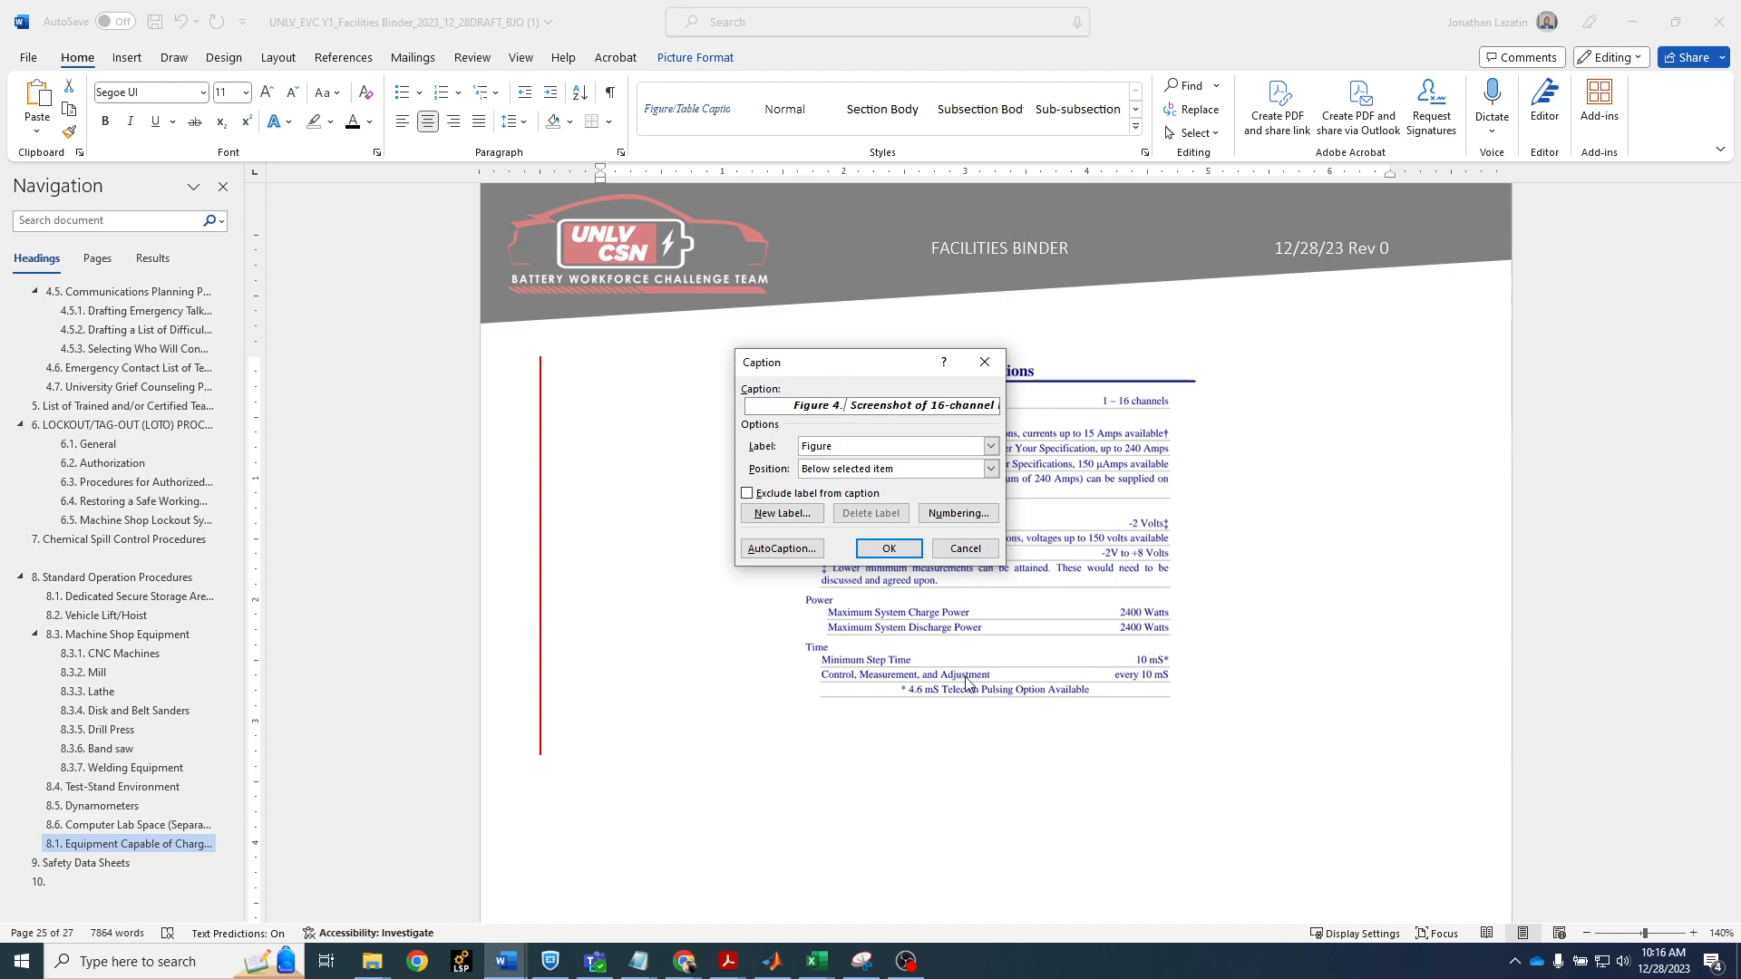
{"action": "left_click", "coordinate": [889, 549]}
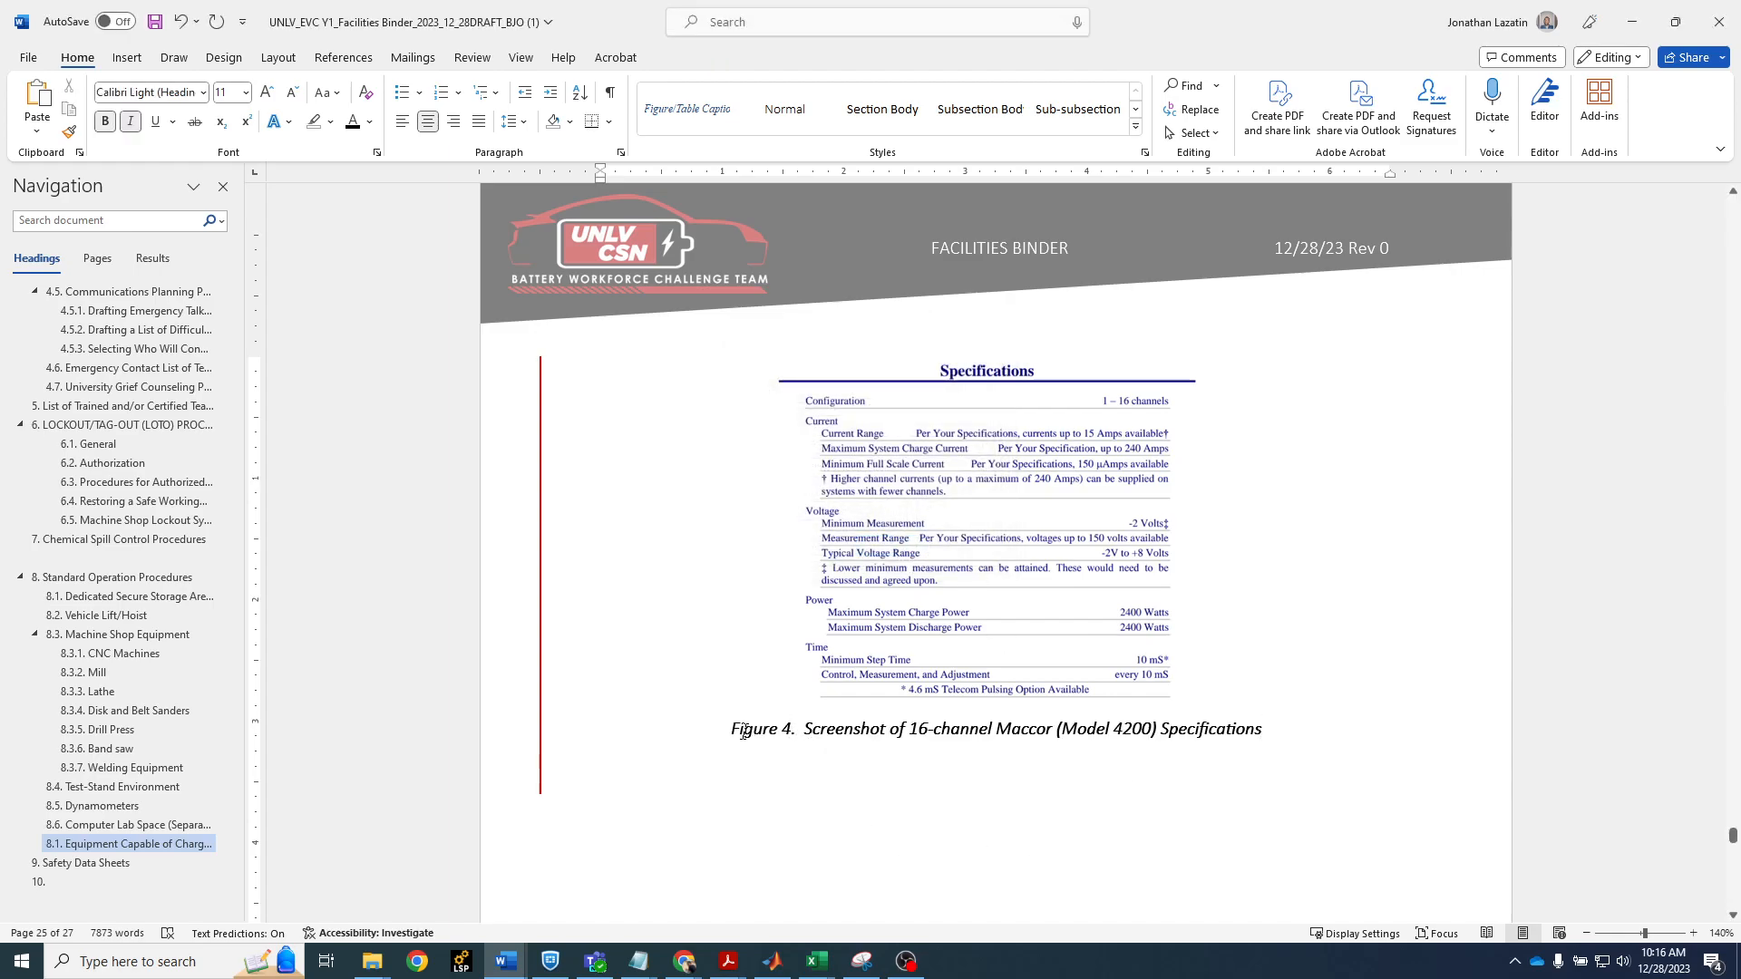
Delete the safety training log screenshot in section 5 together with its Figure 3 caption
{"action": "left_click_drag", "start_coordinate": [1265, 730], "coordinate": [716, 751]}
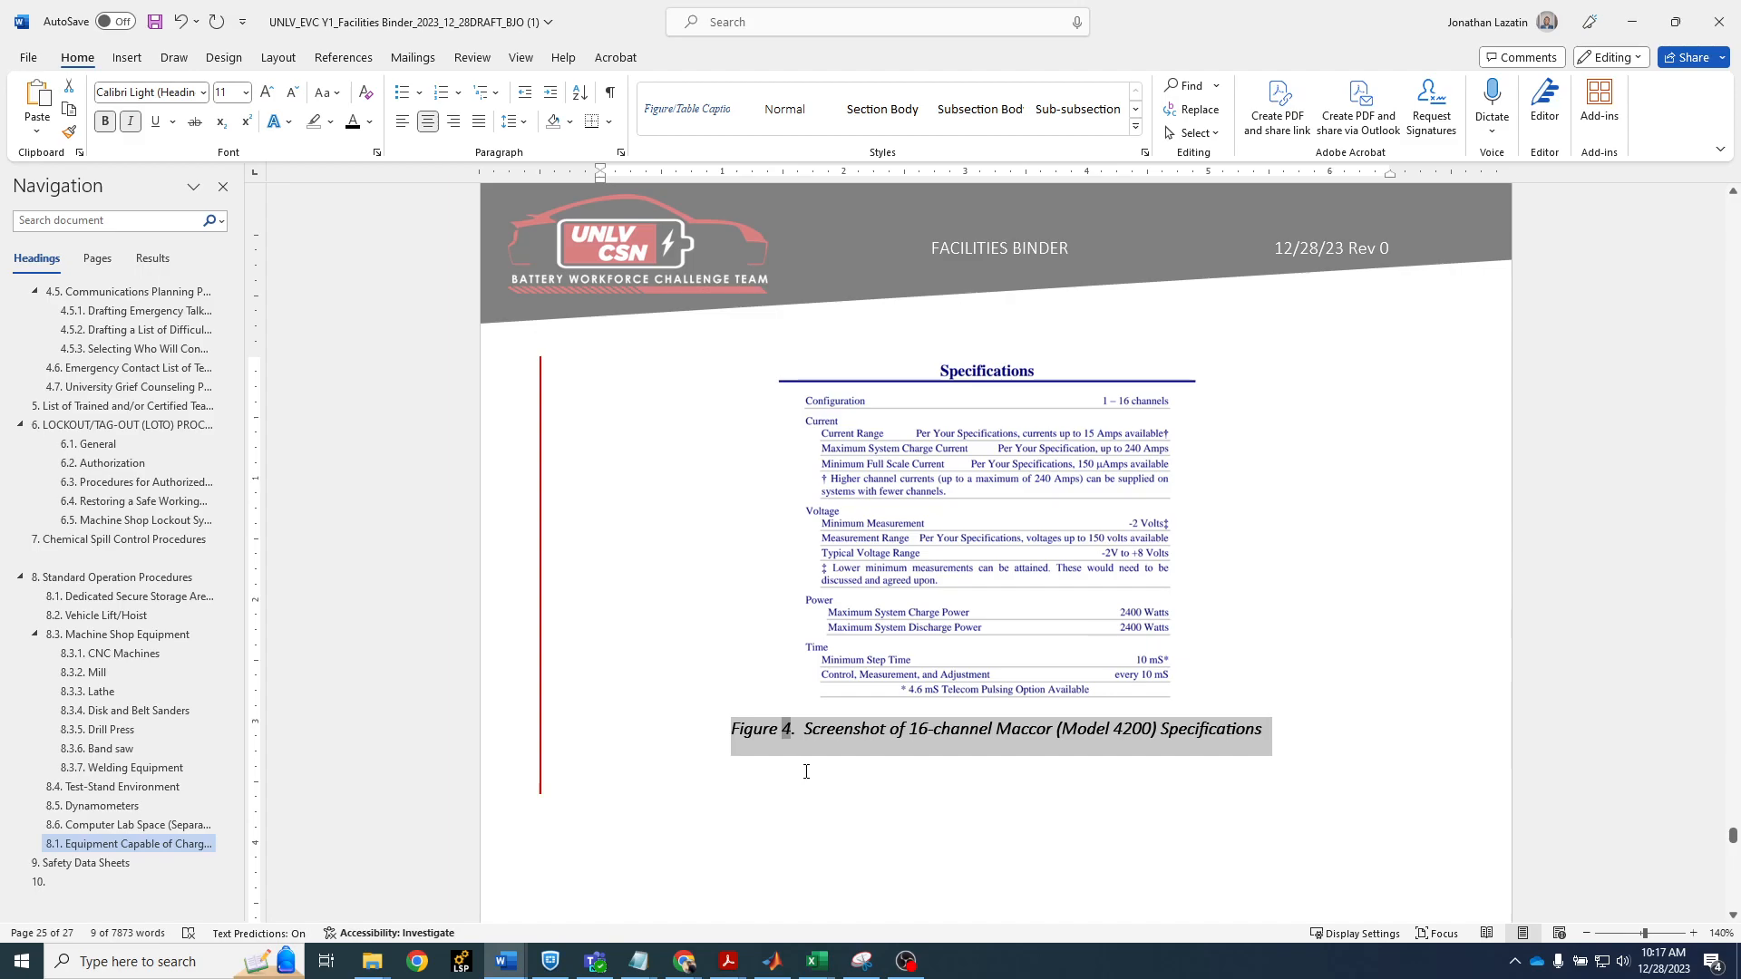
{"action": "left_click", "coordinate": [810, 736]}
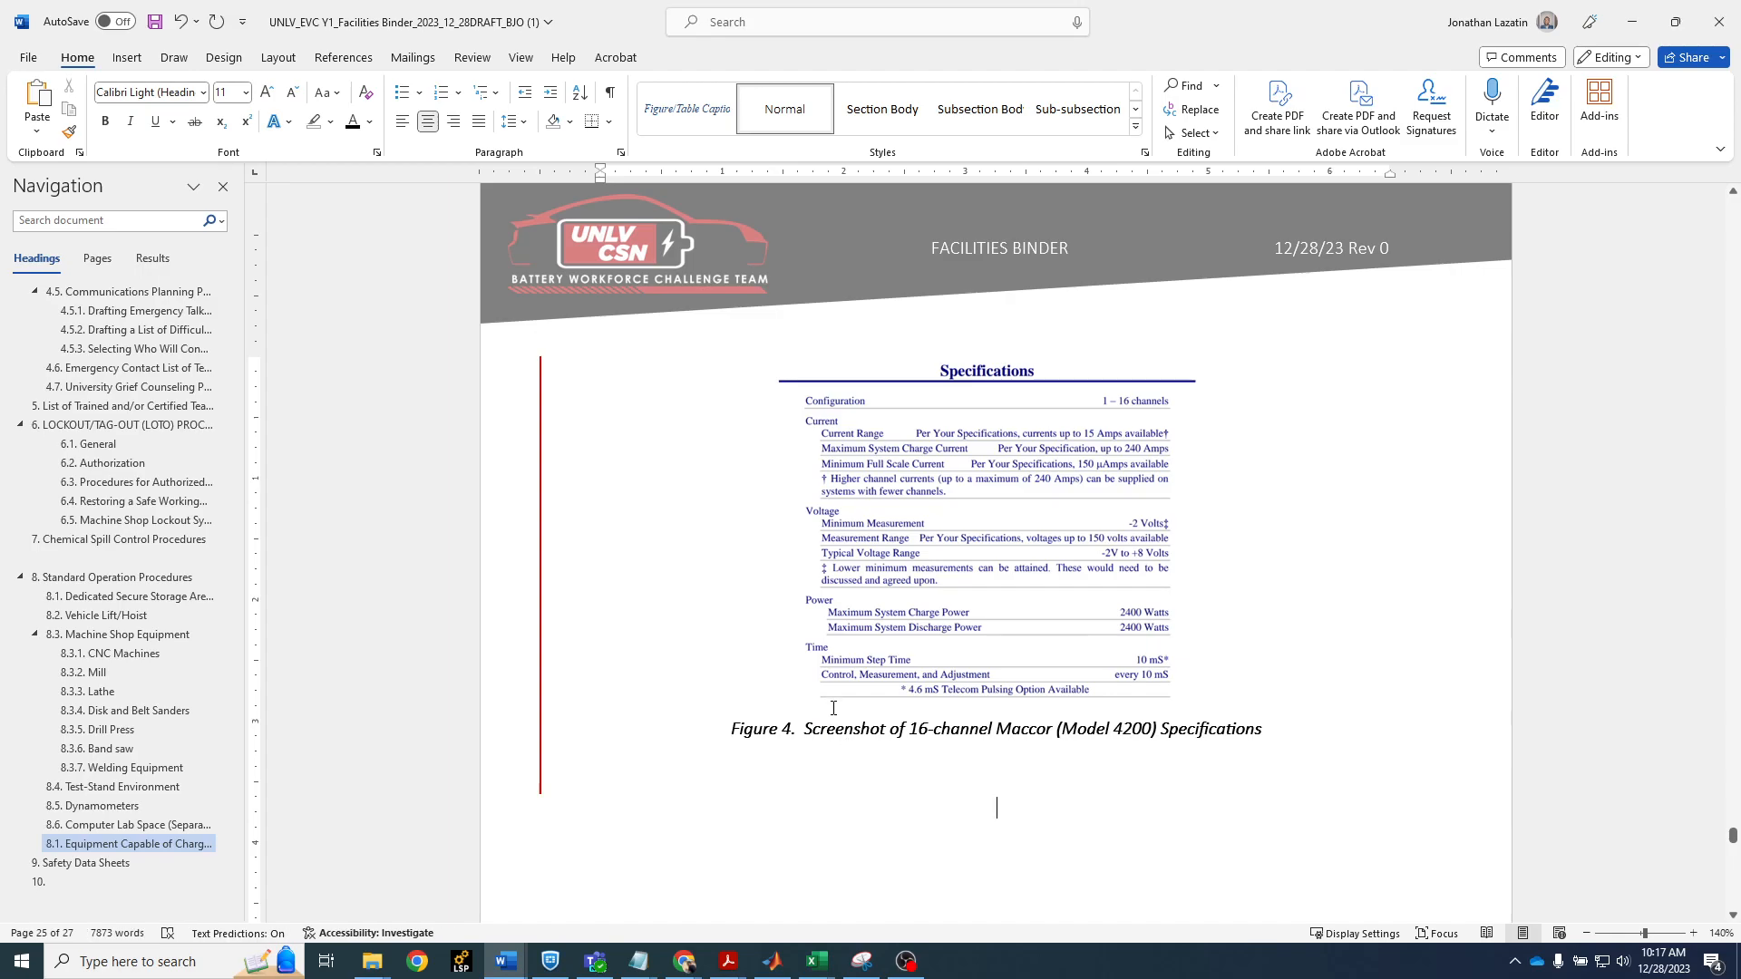
{"action": "scroll", "coordinate": [847, 716], "scroll_direction": "up", "scroll_amount": 12}
{"action": "scroll", "coordinate": [848, 716], "scroll_direction": "up", "scroll_amount": 15}
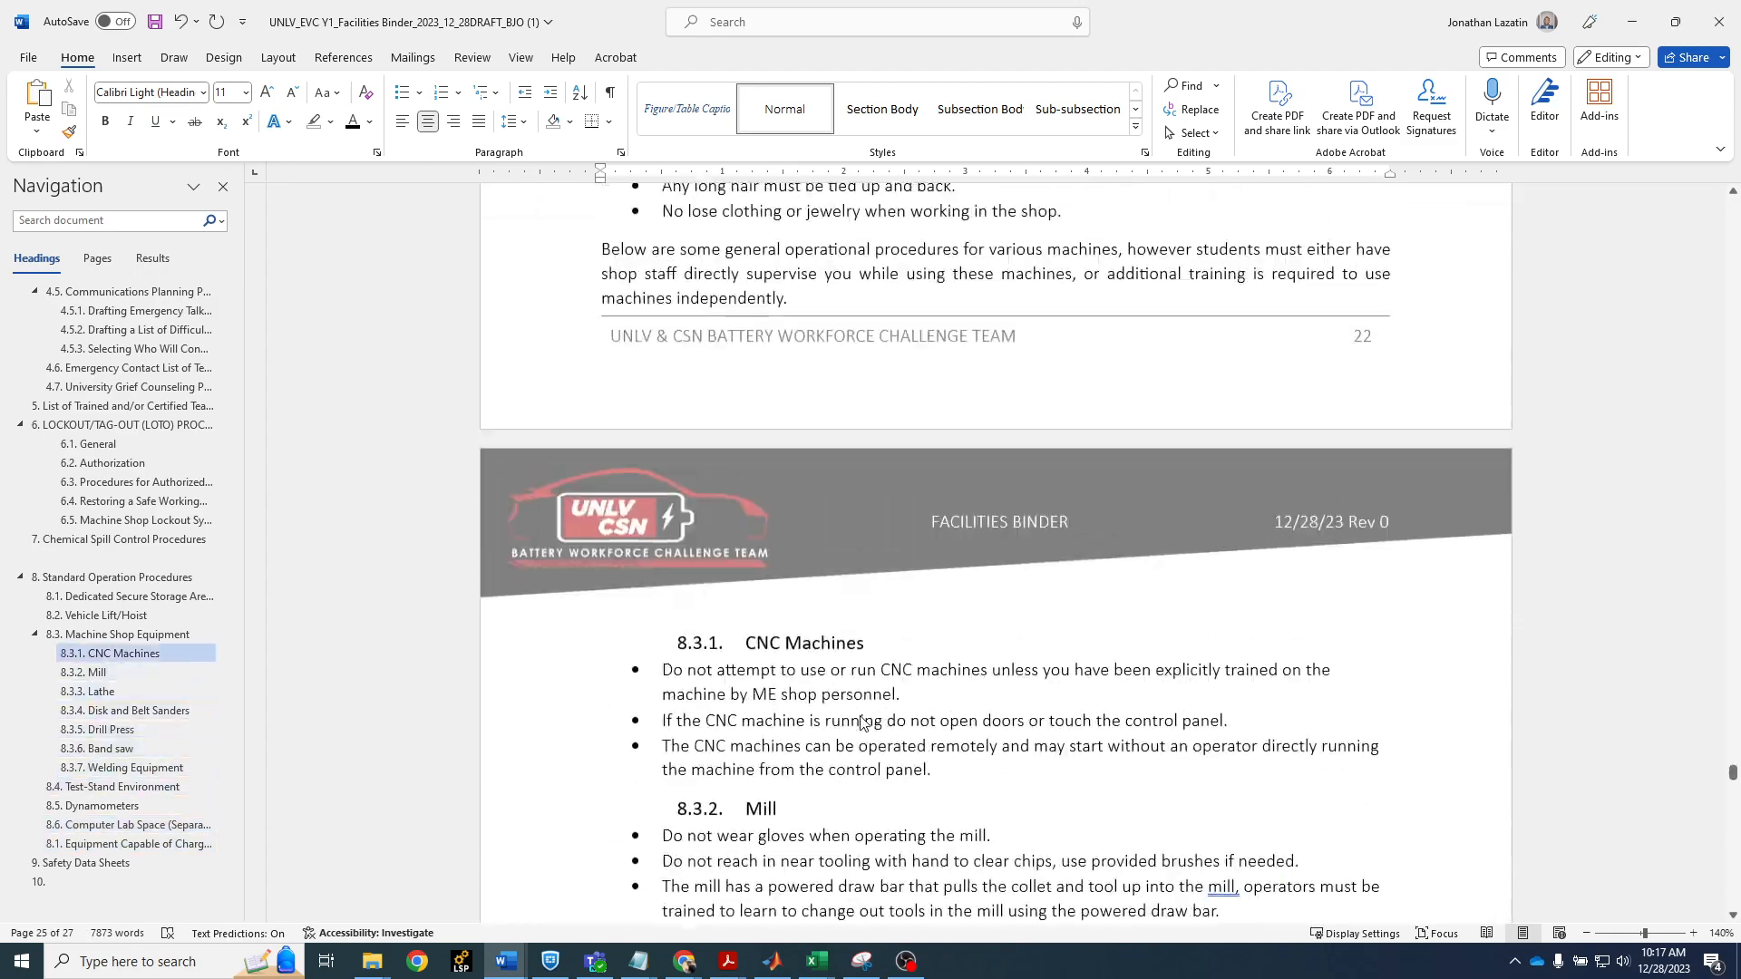
{"action": "left_click_drag", "start_coordinate": [1732, 760], "coordinate": [1723, 616]}
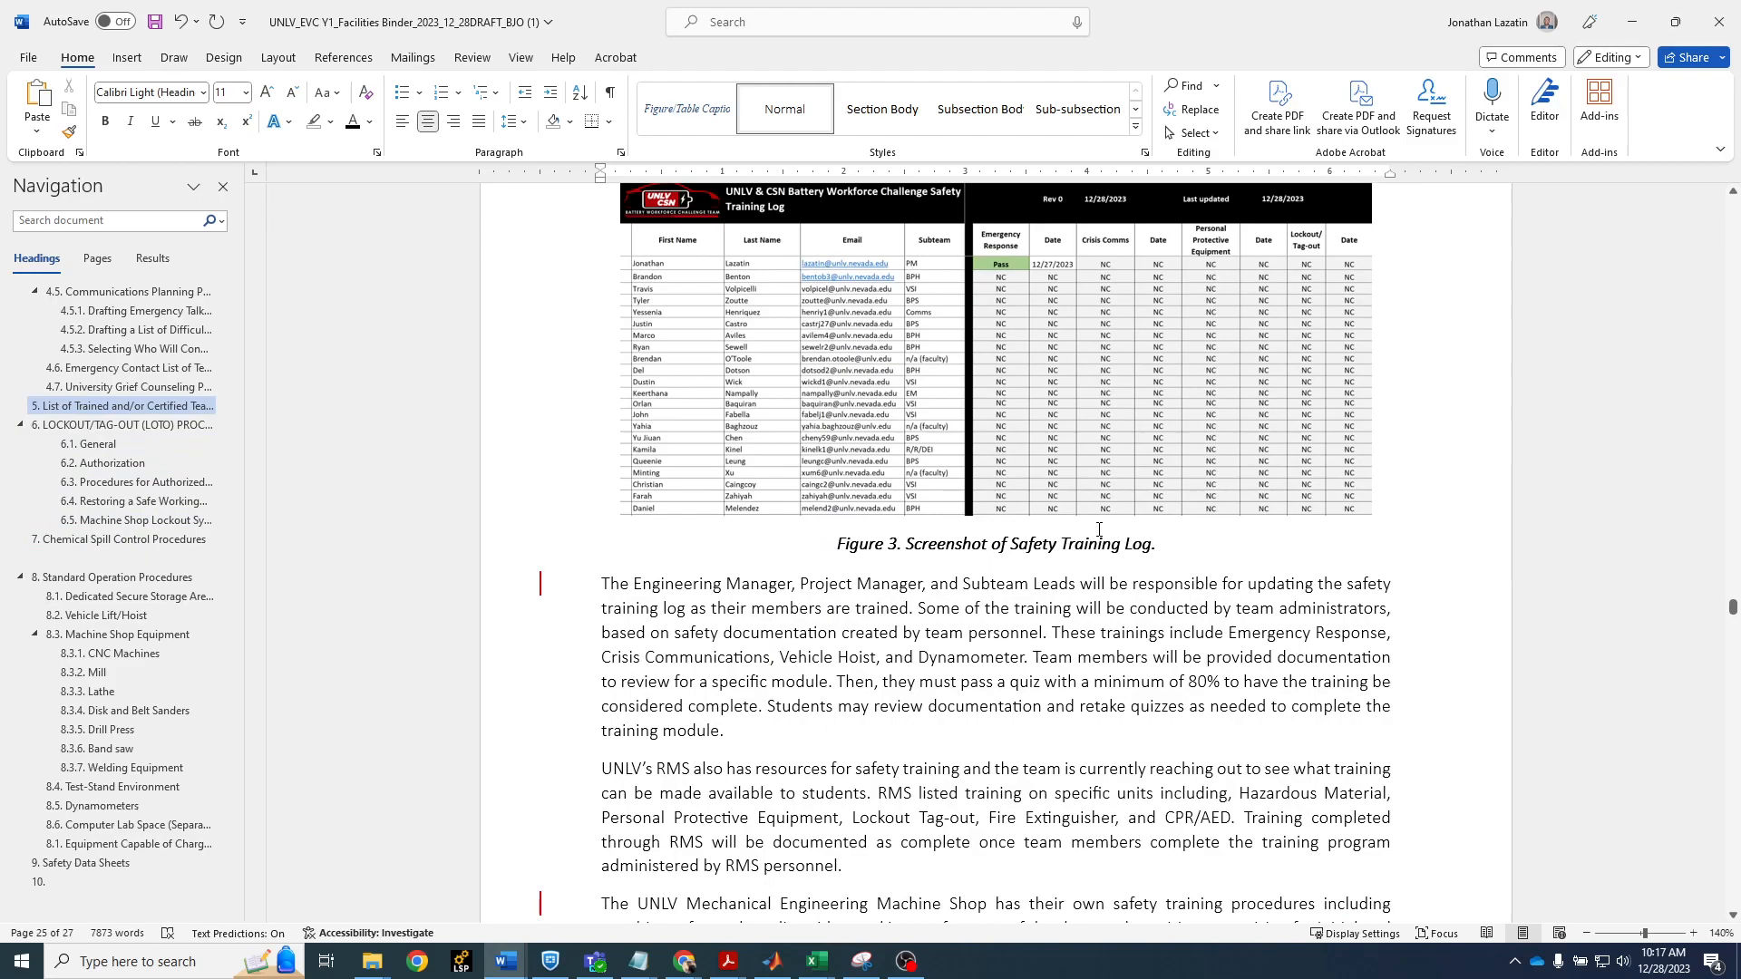
{"action": "scroll", "coordinate": [1099, 529], "scroll_direction": "up", "scroll_amount": 2}
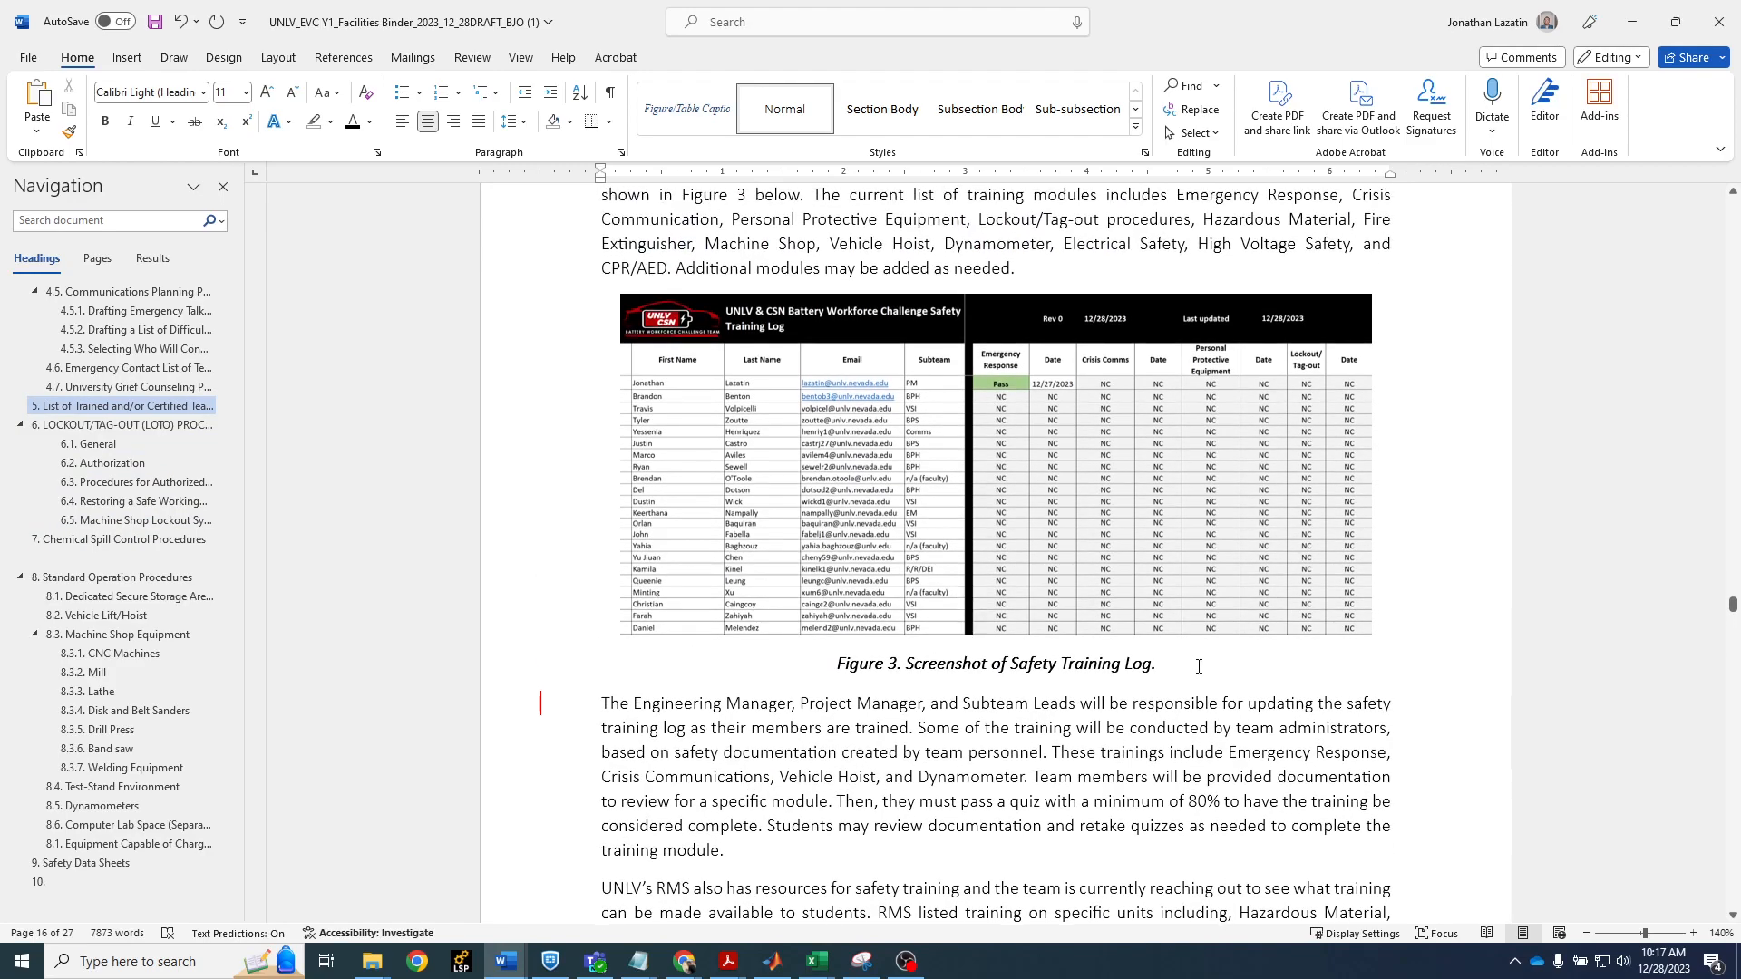
{"action": "left_click_drag", "start_coordinate": [1198, 667], "coordinate": [798, 544]}
{"action": "key", "text": "Delete"}
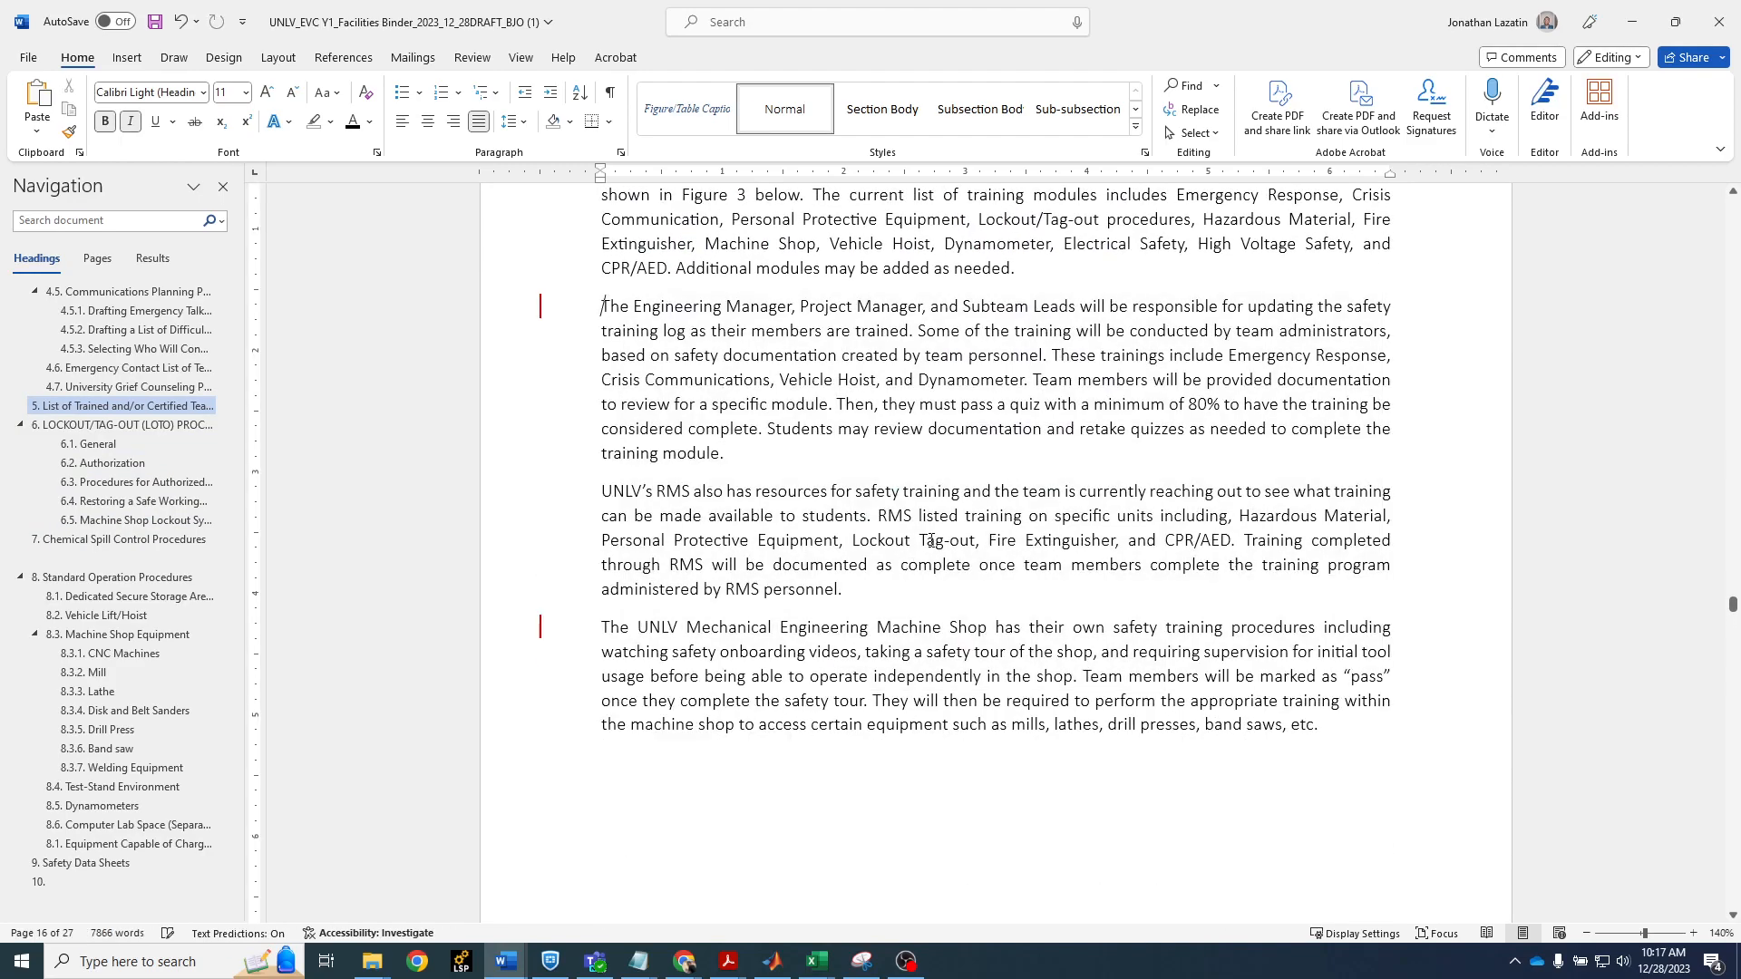
Update the figure number field in the caption of the Maccor specifications image
{"action": "left_click_drag", "start_coordinate": [1729, 606], "coordinate": [1732, 835]}
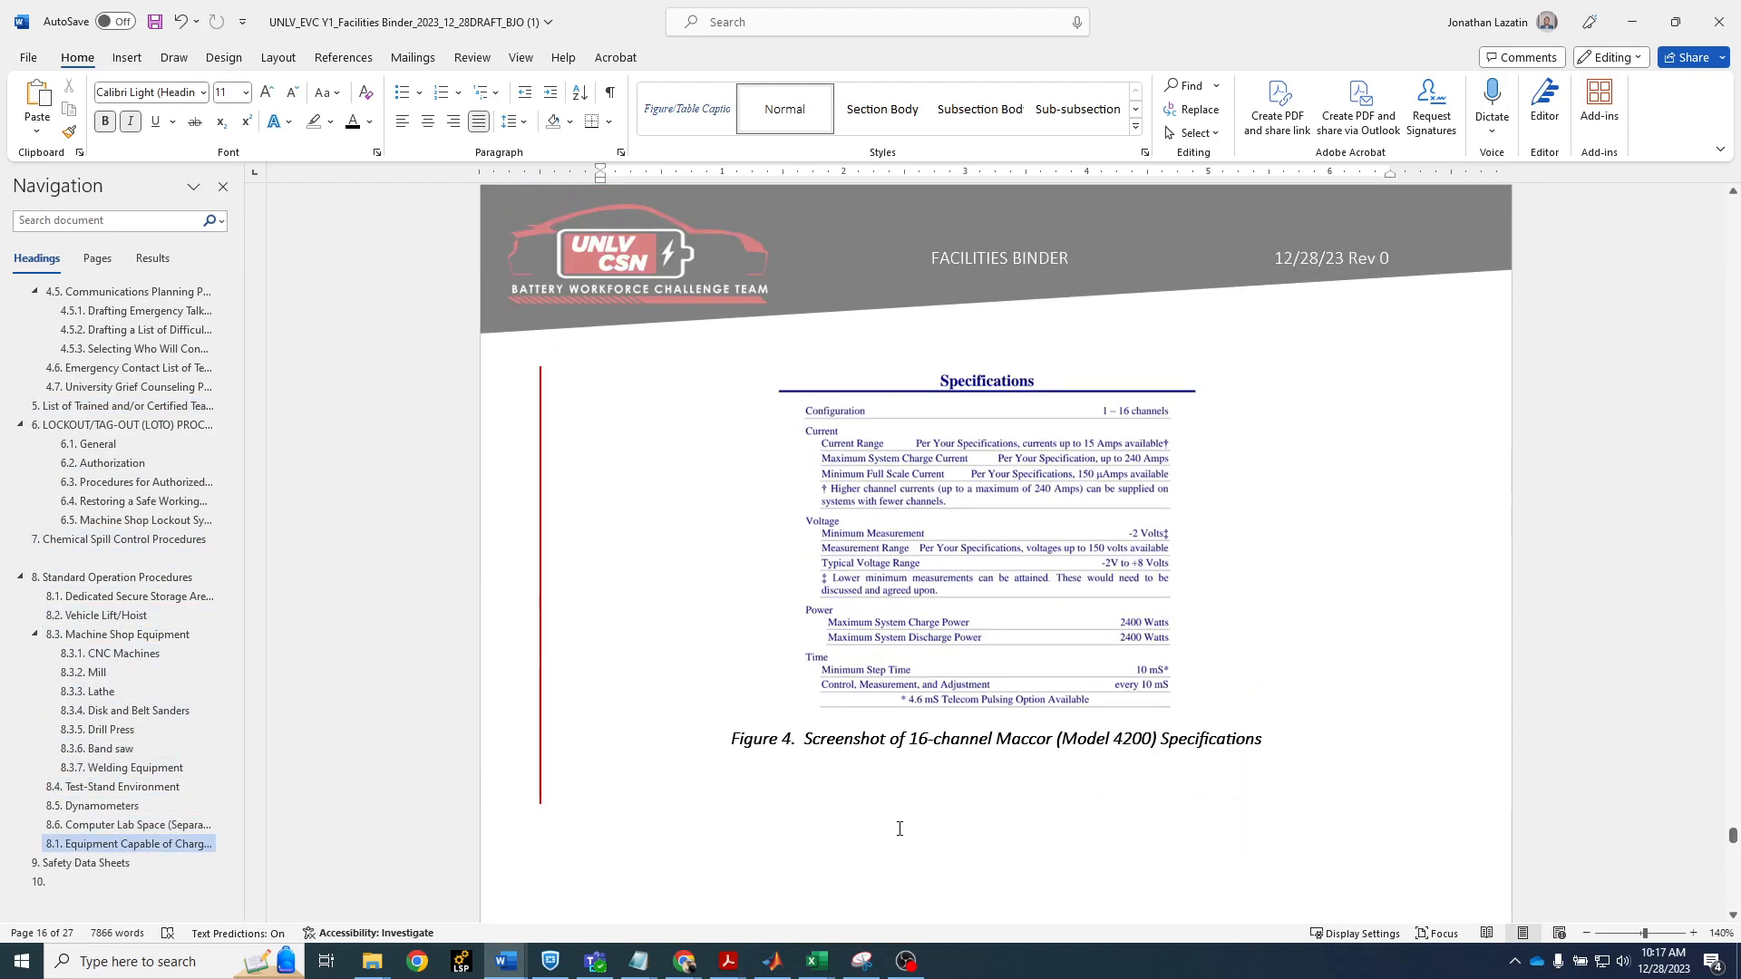
{"action": "left_click_drag", "start_coordinate": [908, 743], "coordinate": [731, 746]}
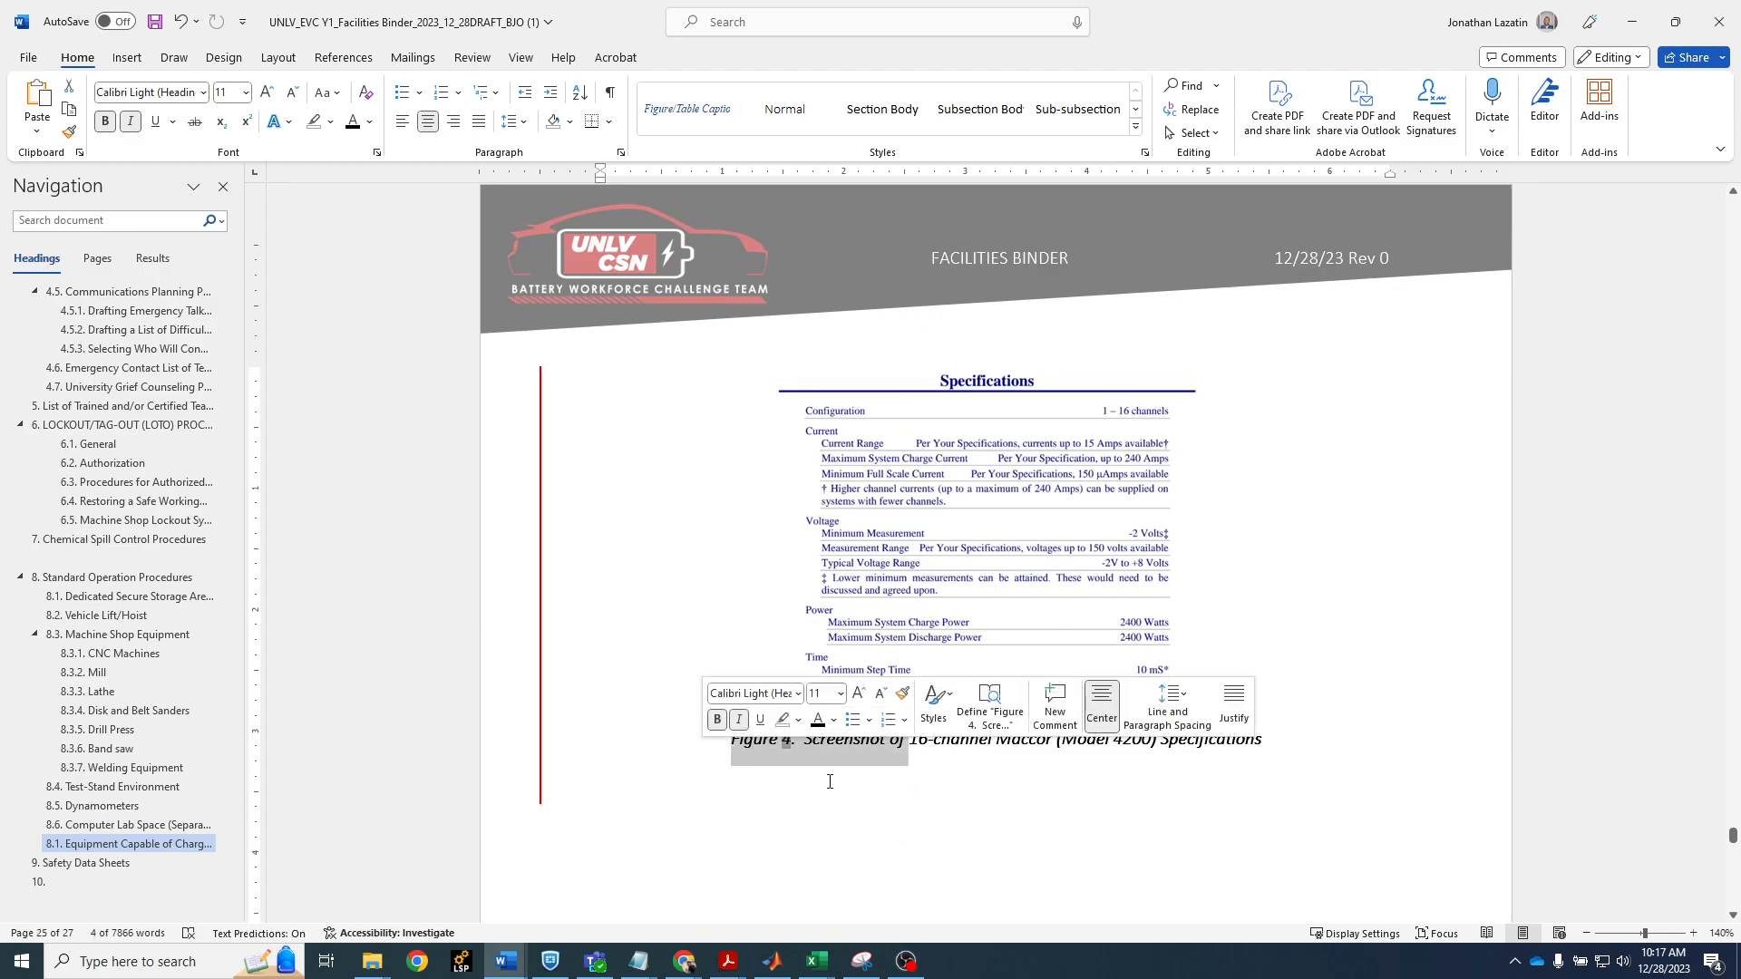
{"action": "right_click", "coordinate": [823, 753]}
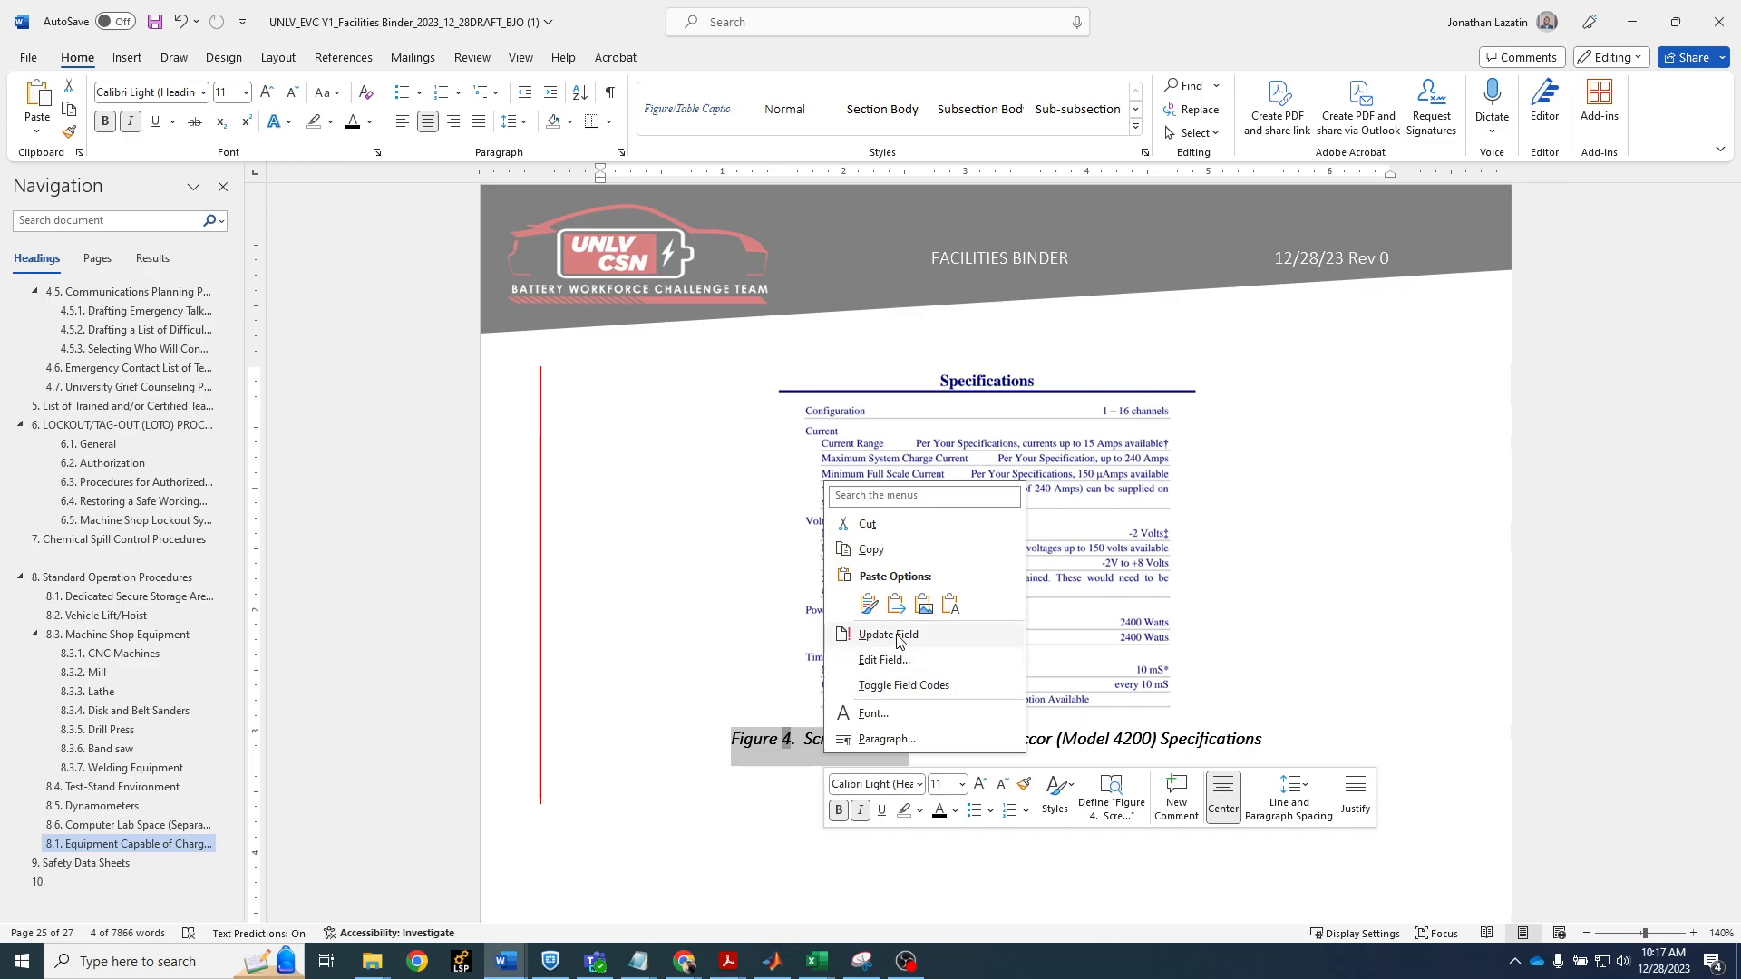
{"action": "left_click", "coordinate": [900, 637]}
{"action": "left_click", "coordinate": [811, 743]}
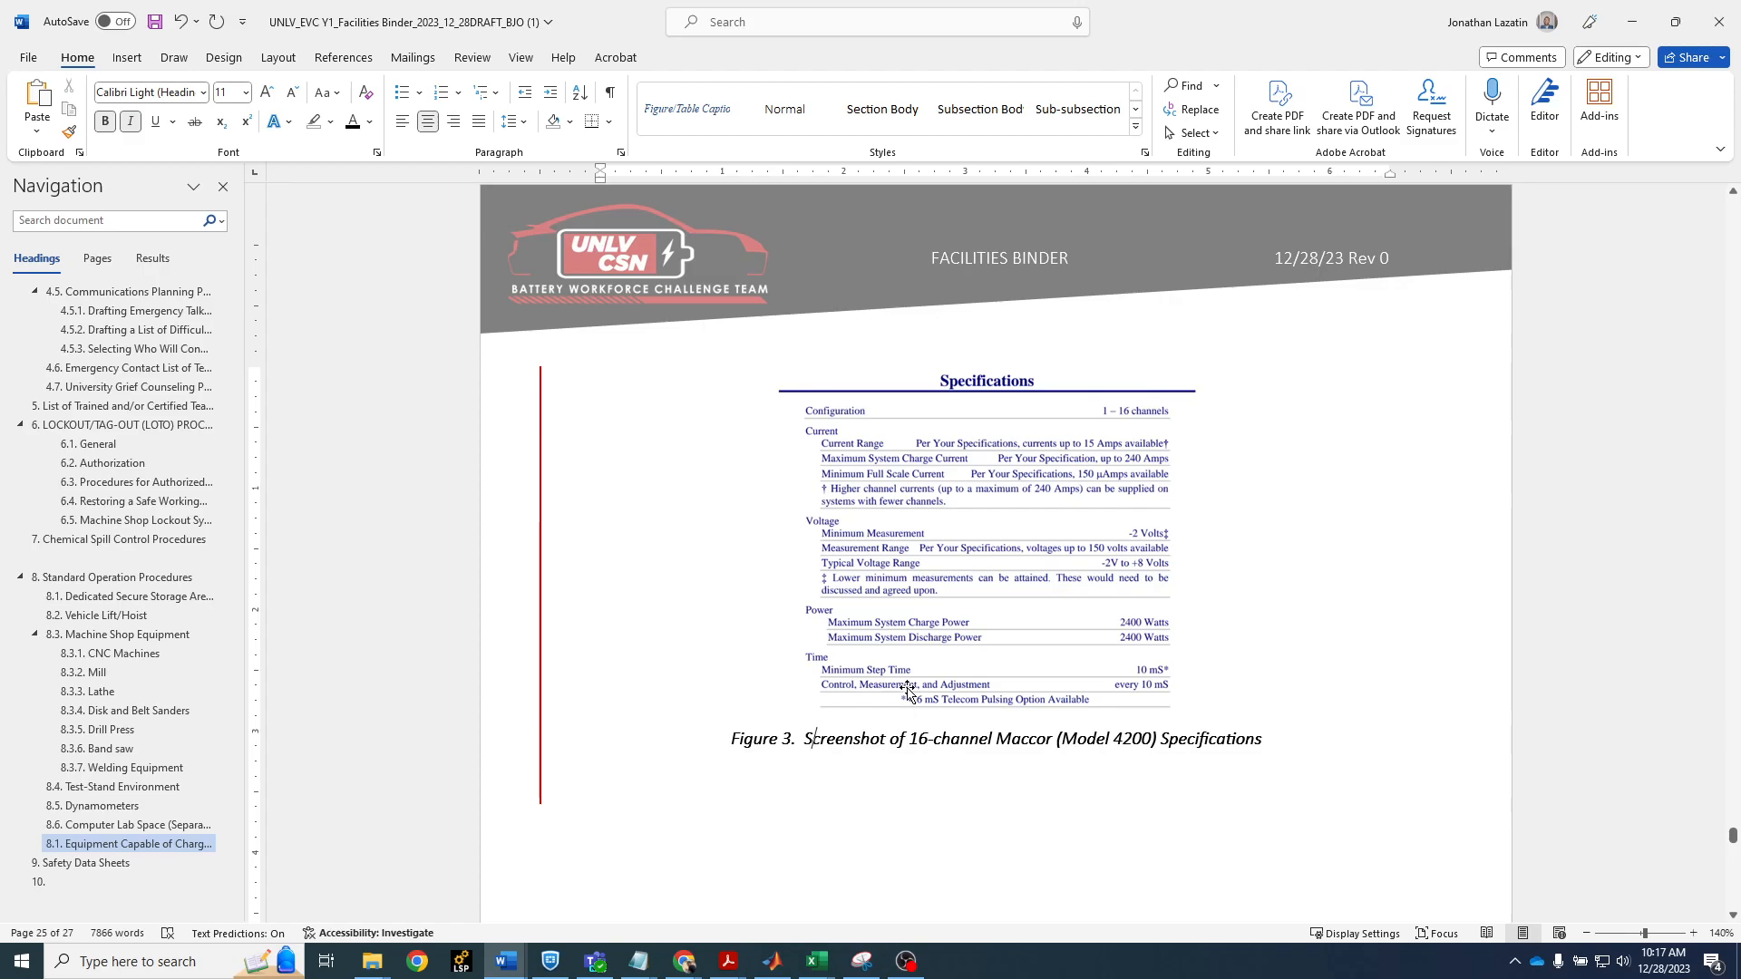
Undo the figure number update and the deletion of the safety training log figure and caption
{"action": "scroll", "coordinate": [987, 682], "scroll_direction": "down", "scroll_amount": 3, "text": "ctrl"}
{"action": "key", "text": "ctrl+z"}
{"action": "scroll", "coordinate": [994, 676], "scroll_direction": "up", "scroll_amount": 14}
{"action": "scroll", "coordinate": [1032, 726], "scroll_direction": "up", "scroll_amount": 16}
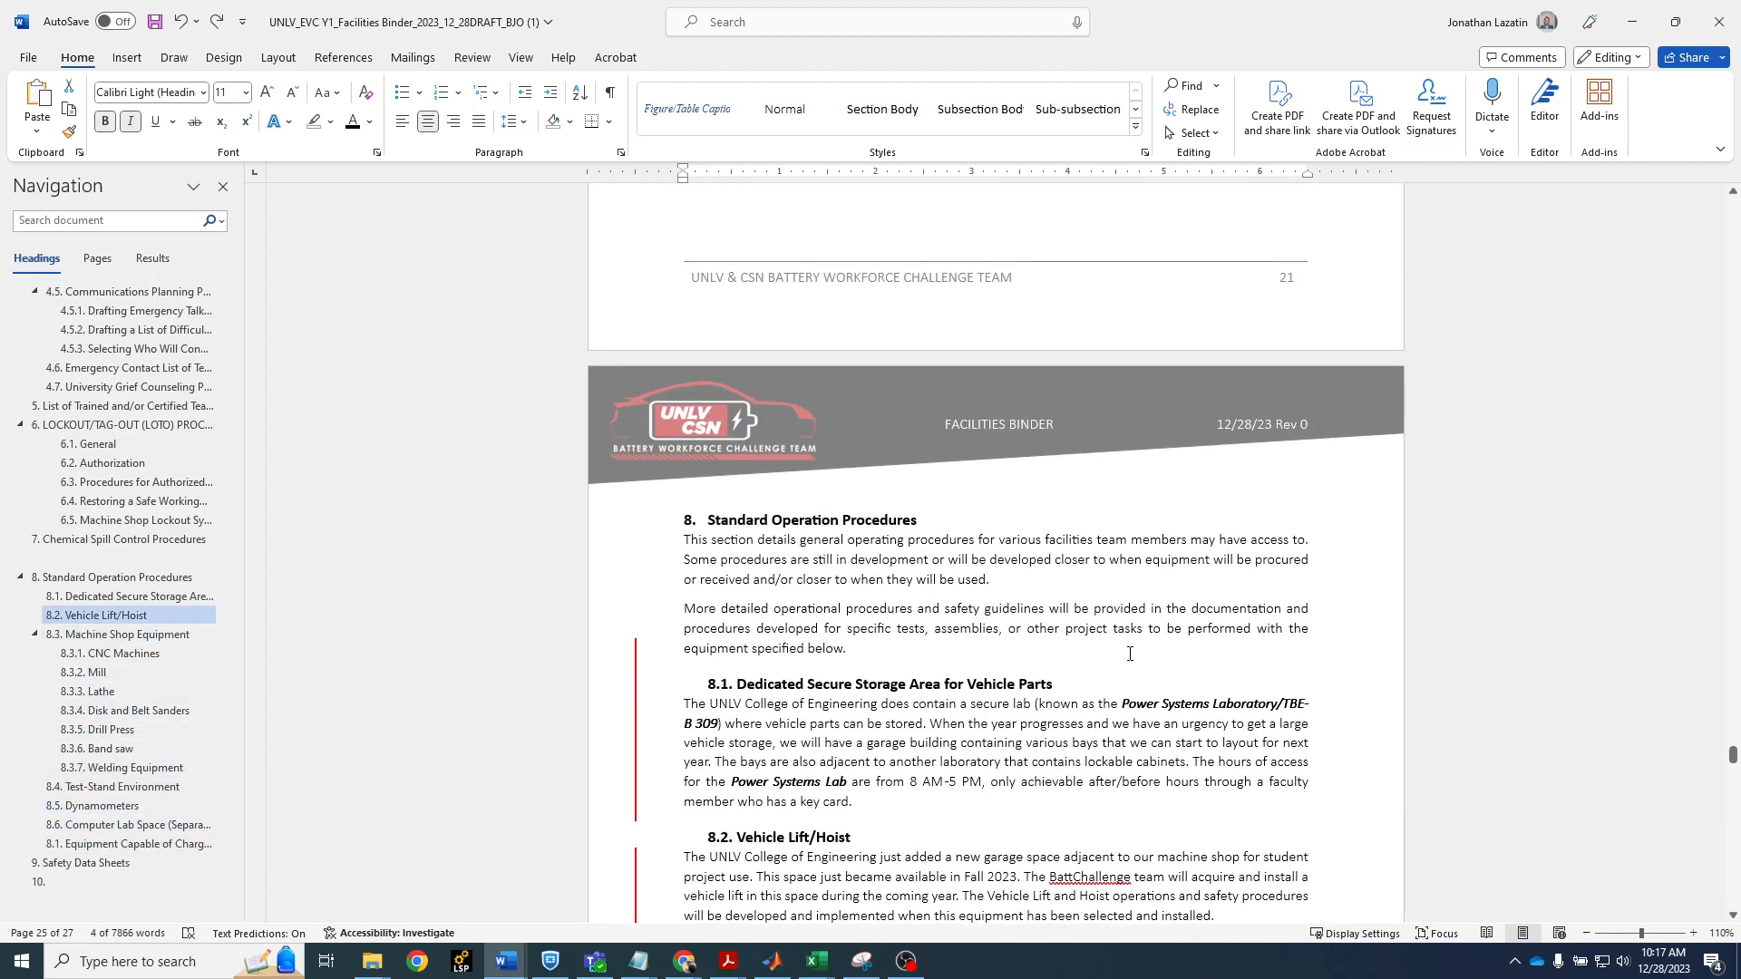
{"action": "scroll", "coordinate": [1129, 654], "scroll_direction": "up", "scroll_amount": 20}
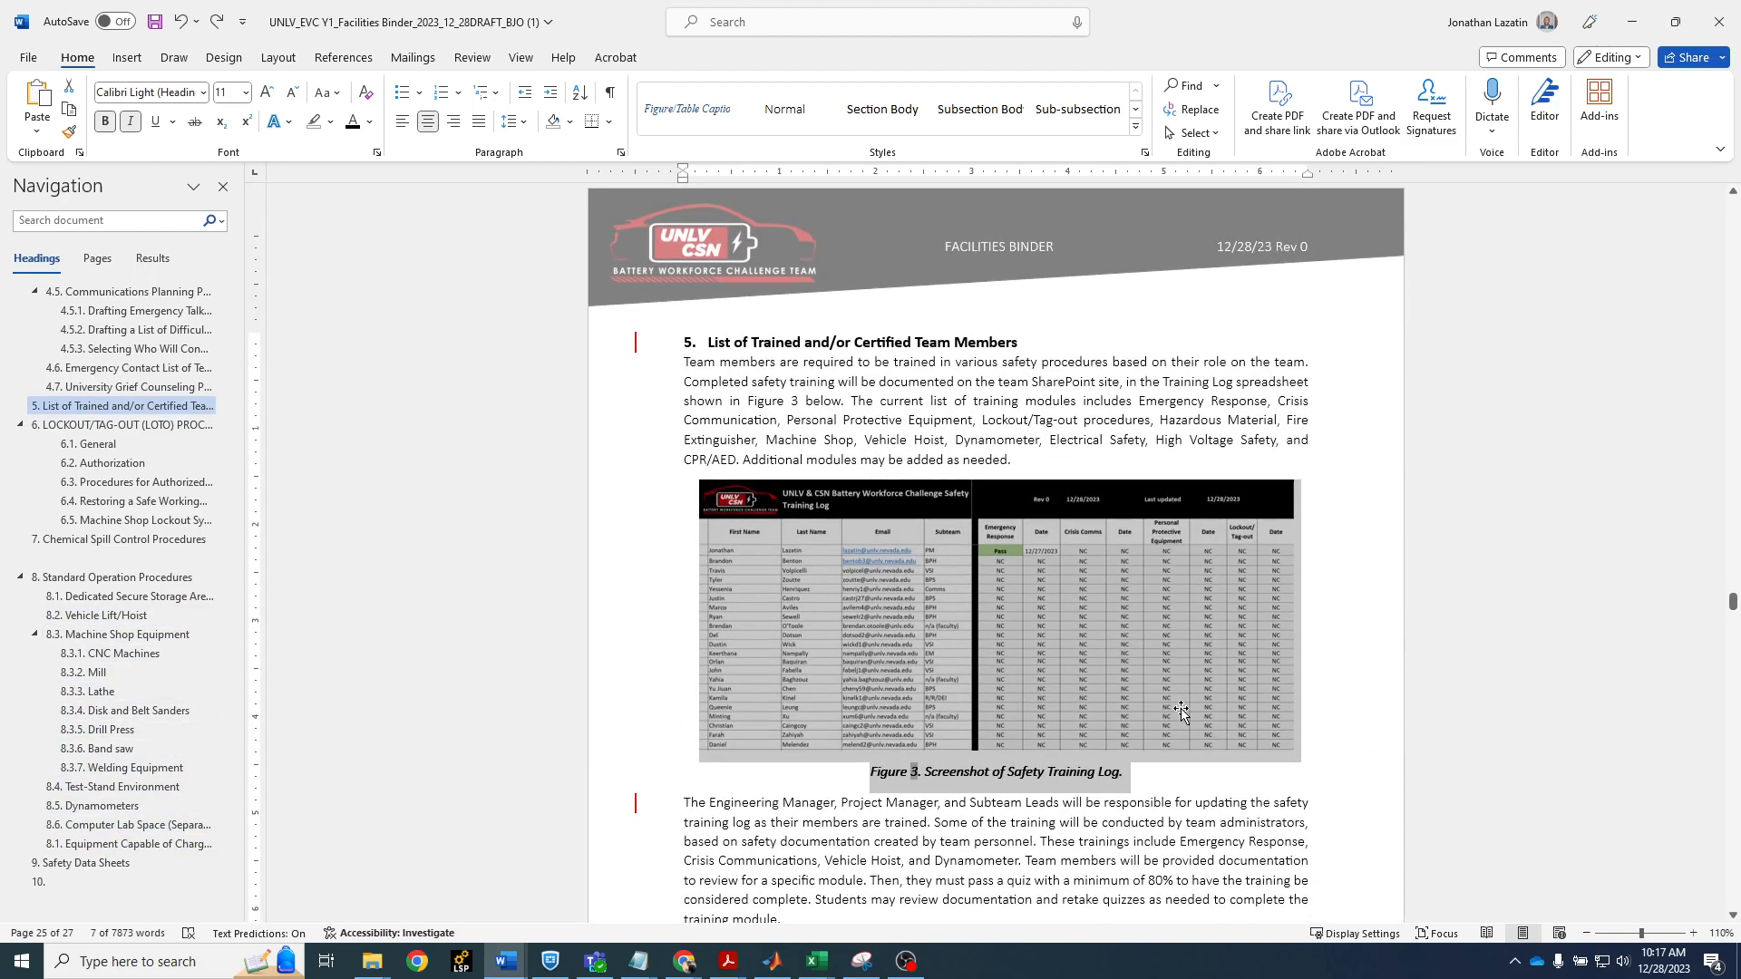
{"action": "left_click", "coordinate": [1003, 448]}
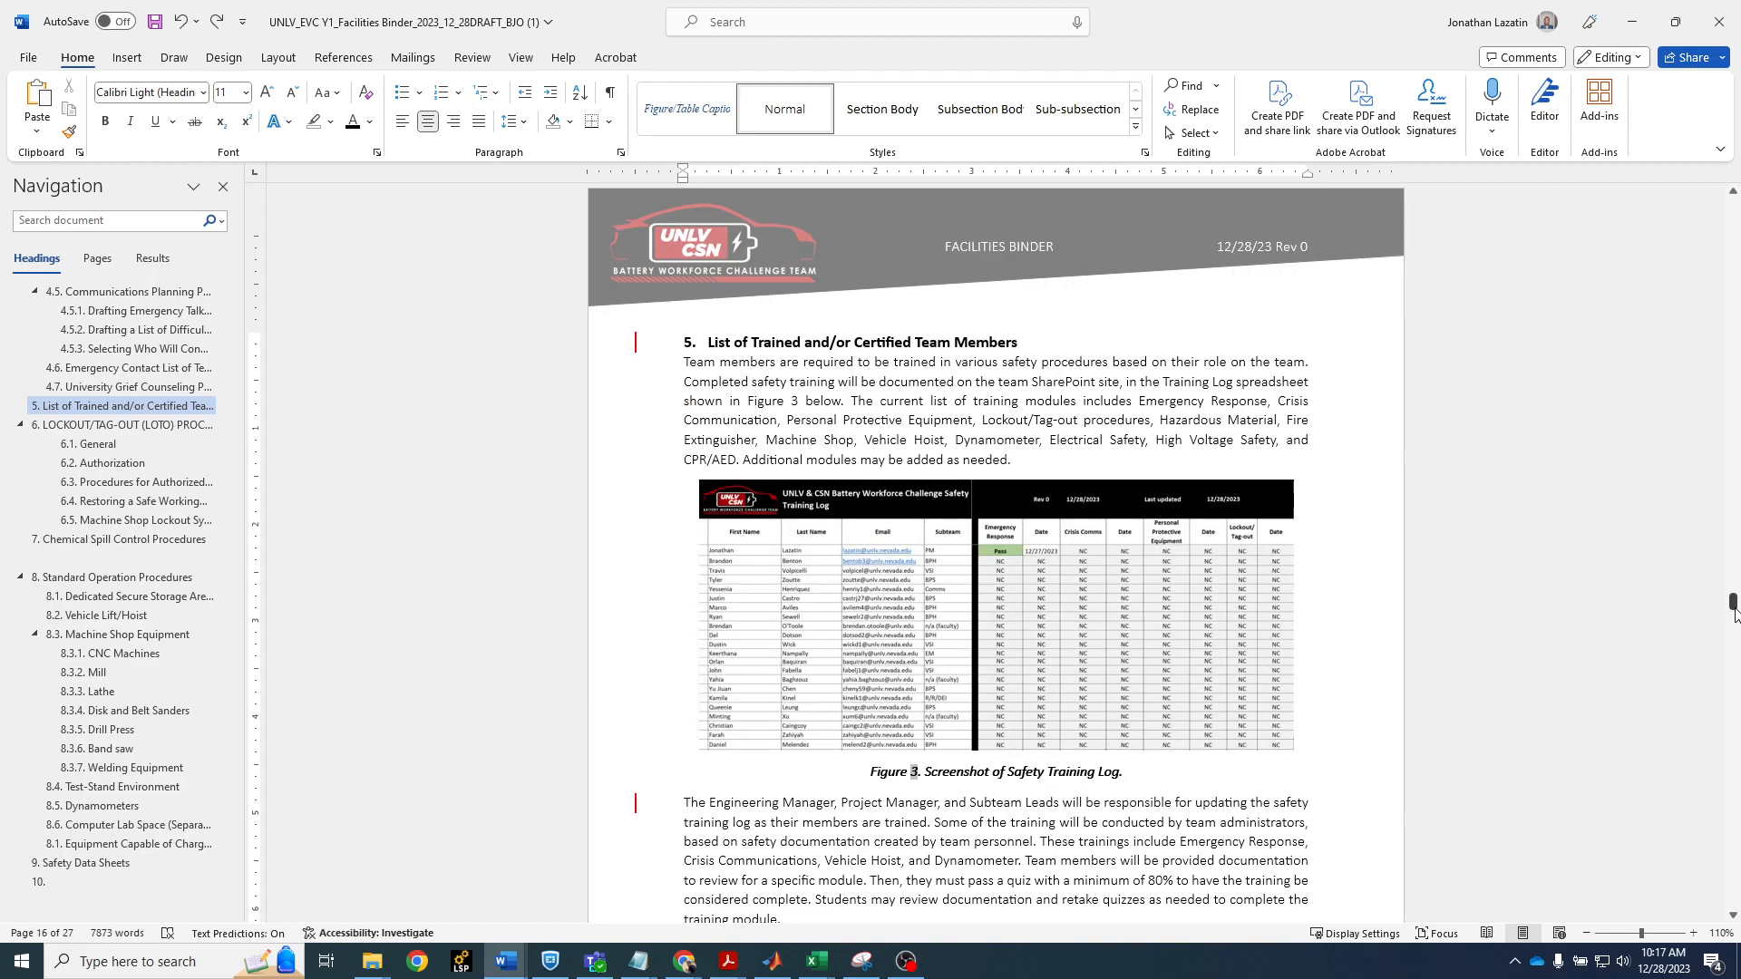
{"action": "left_click_drag", "start_coordinate": [1733, 606], "coordinate": [1735, 834]}
{"action": "scroll", "coordinate": [1259, 726], "scroll_direction": "up", "scroll_amount": 4}
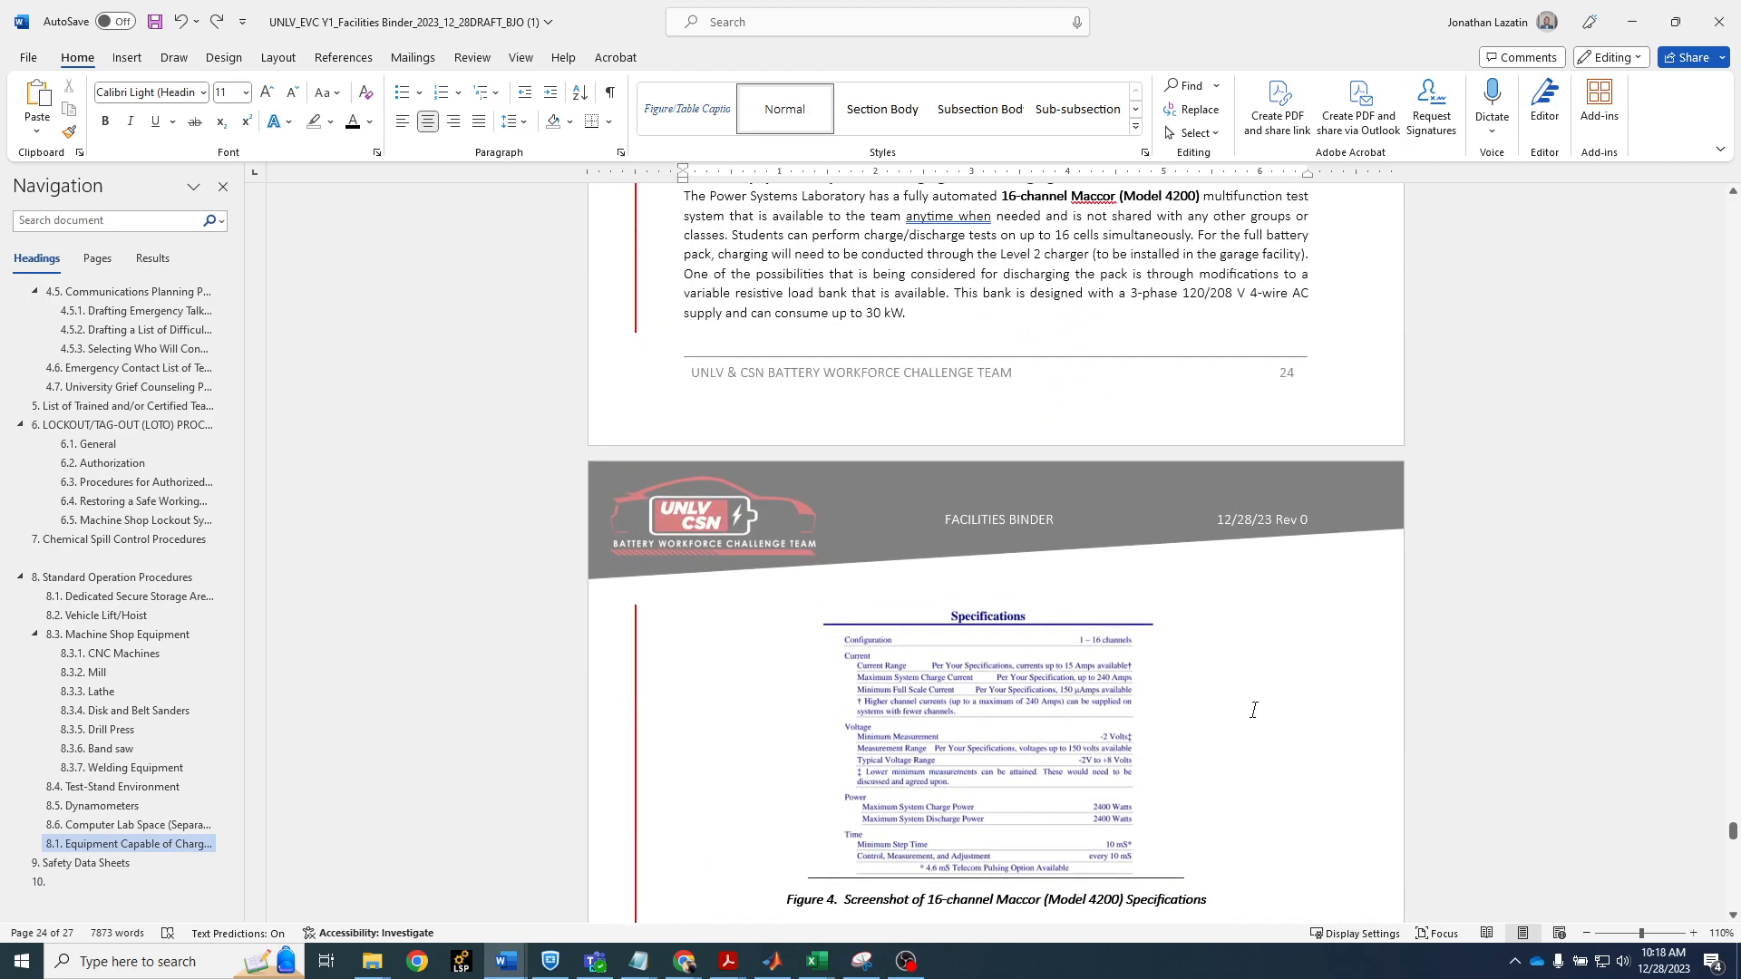
Start a caption with the Table label for the shop equipment table in section 6.5 and cancel it without inserting
{"action": "scroll", "coordinate": [1262, 723], "scroll_direction": "up", "scroll_amount": 20}
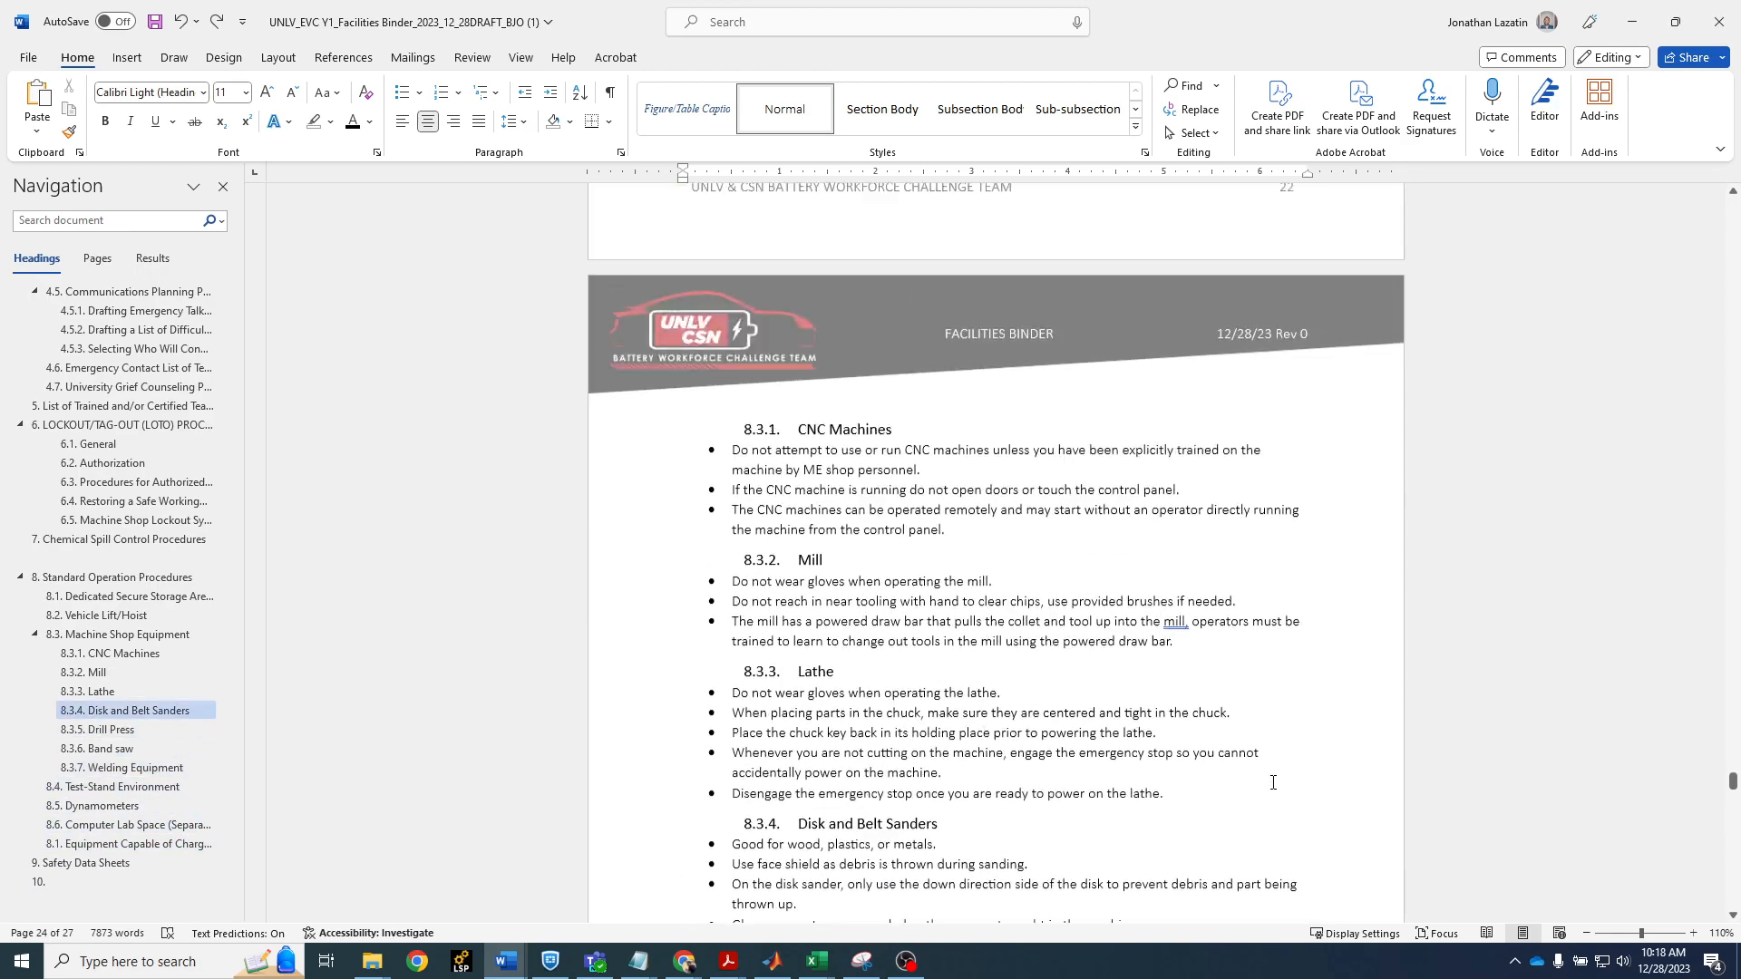
{"action": "scroll", "coordinate": [1271, 780], "scroll_direction": "up", "scroll_amount": 20}
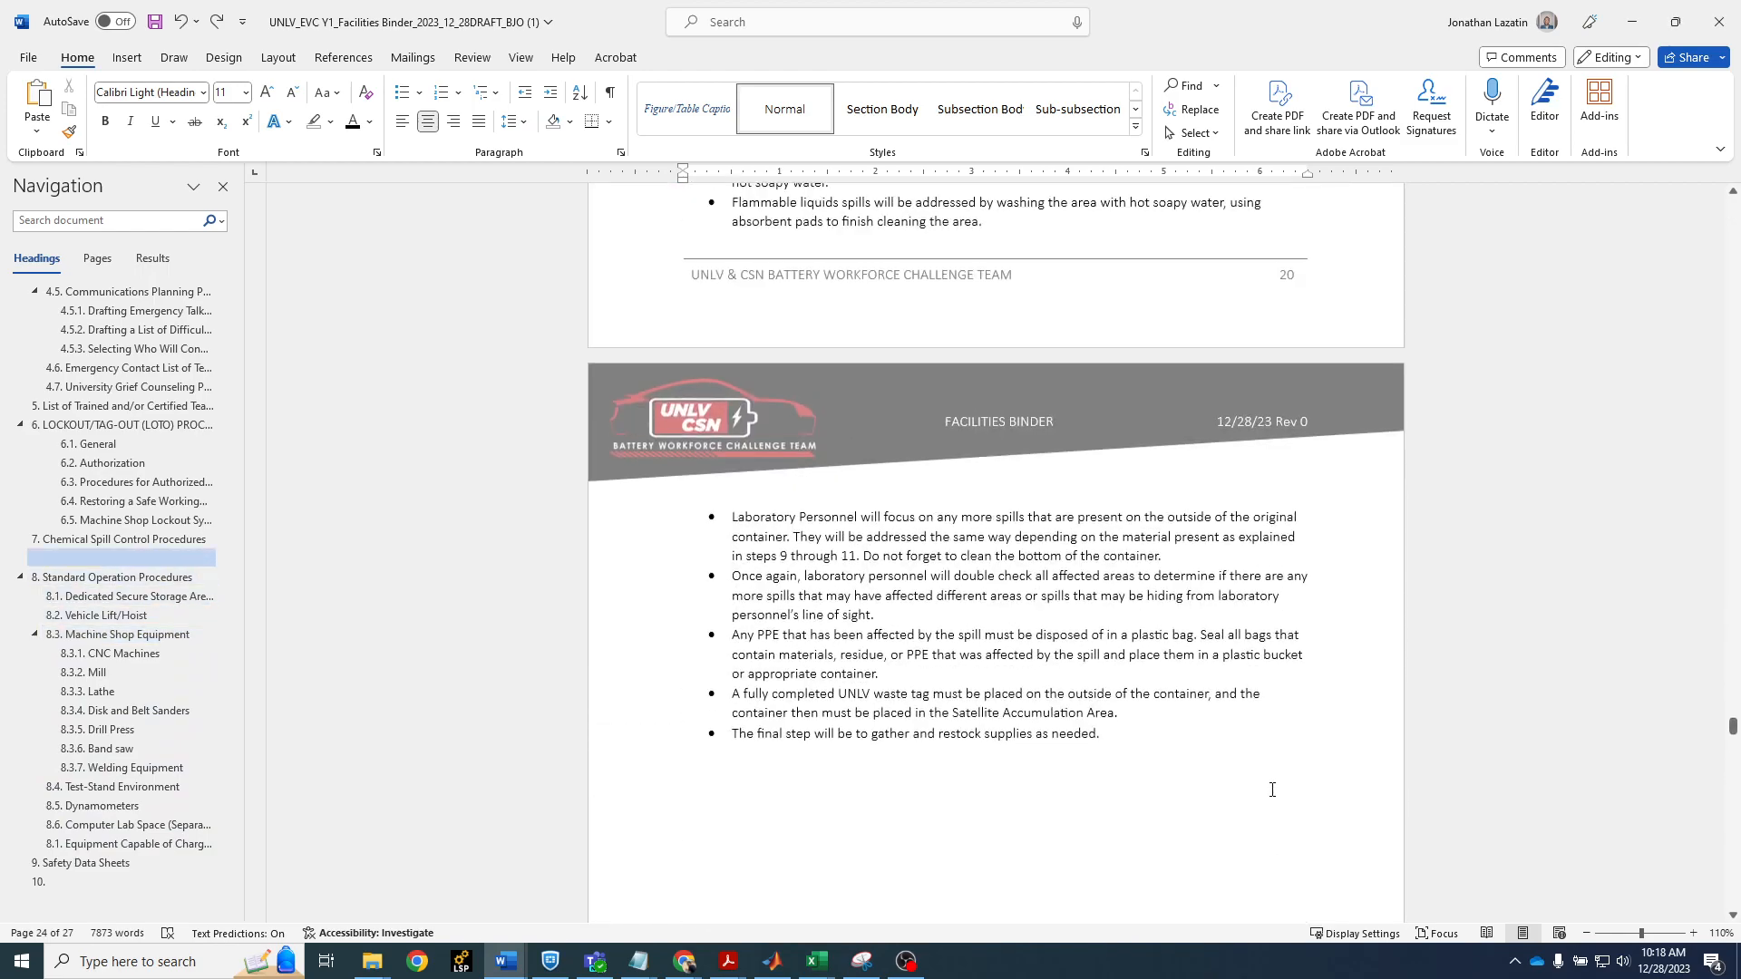
{"action": "scroll", "coordinate": [1273, 800], "scroll_direction": "up", "scroll_amount": 20}
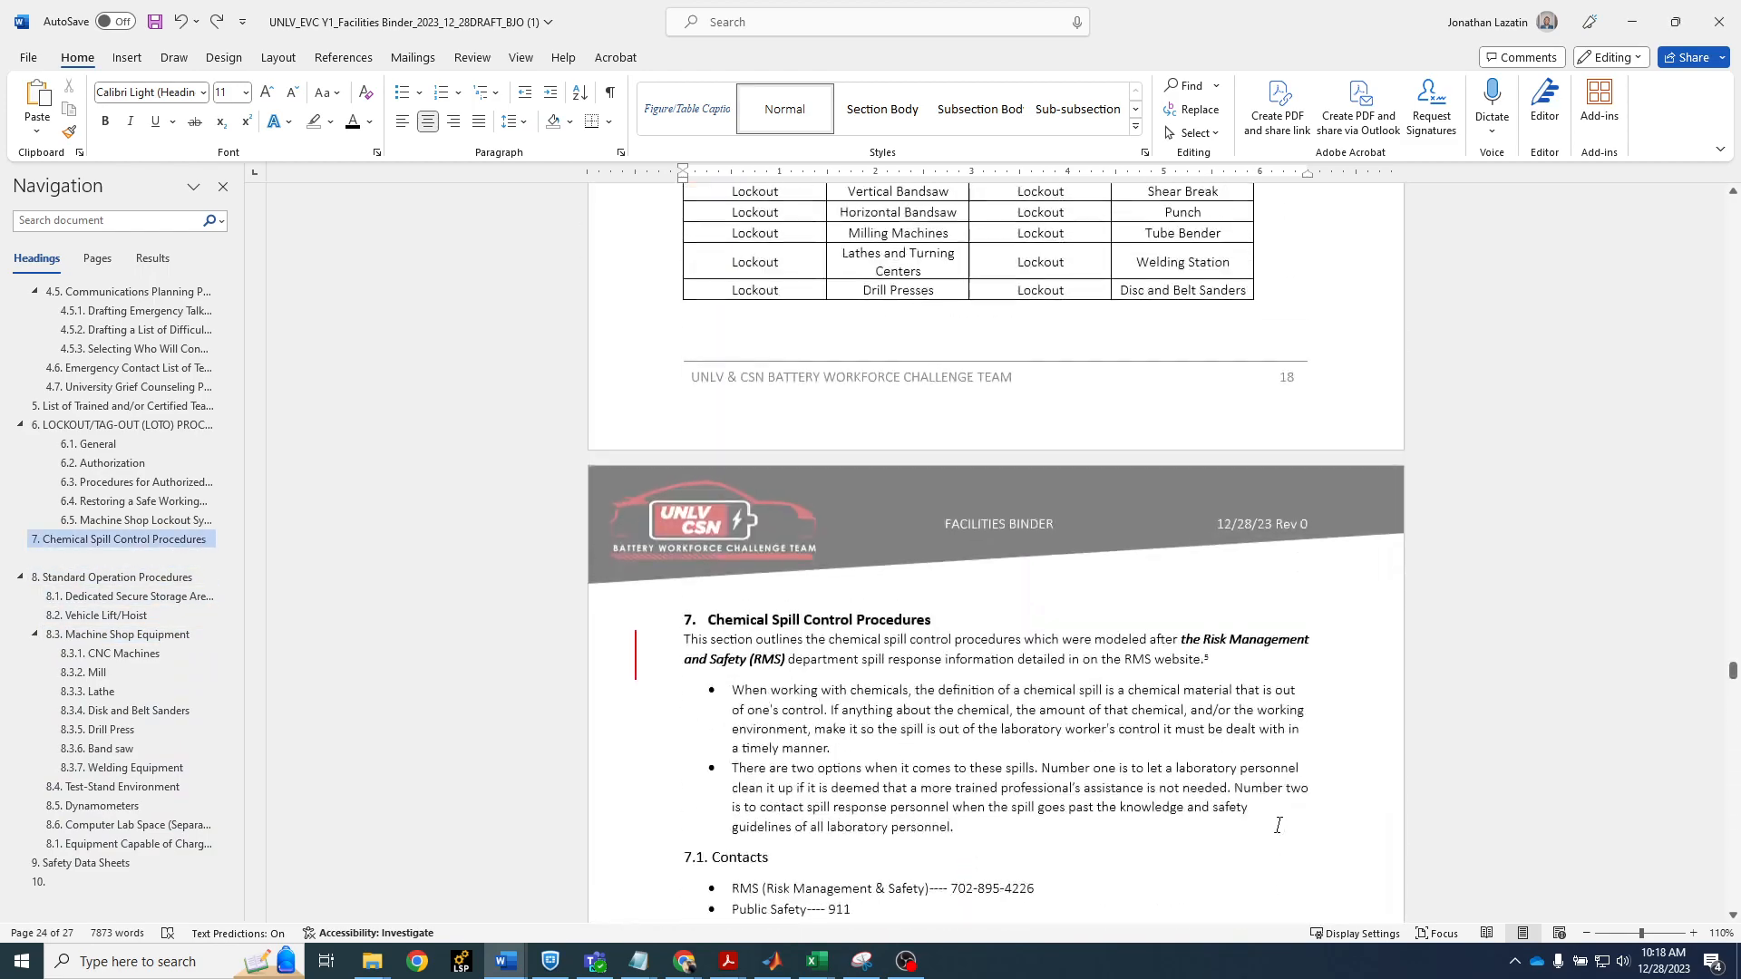
{"action": "left_click_drag", "start_coordinate": [893, 578], "coordinate": [1115, 583]}
{"action": "left_click", "coordinate": [1166, 720]}
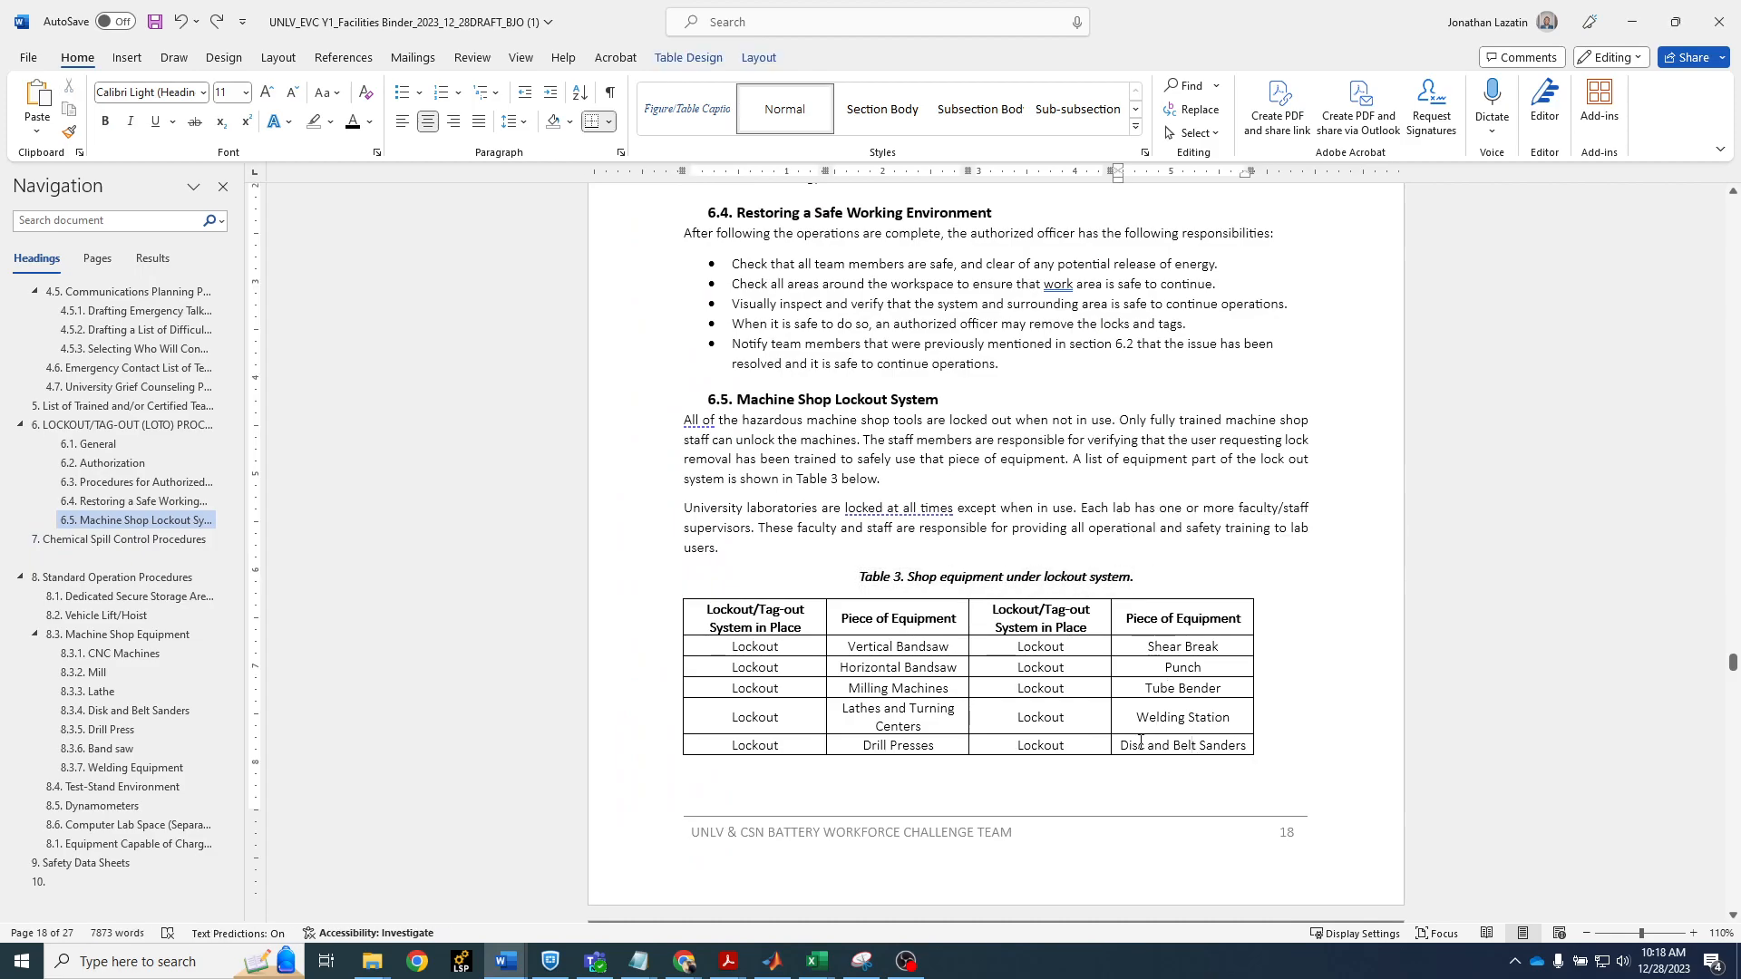
{"action": "left_click_drag", "start_coordinate": [1190, 745], "coordinate": [753, 615]}
{"action": "right_click", "coordinate": [754, 615]}
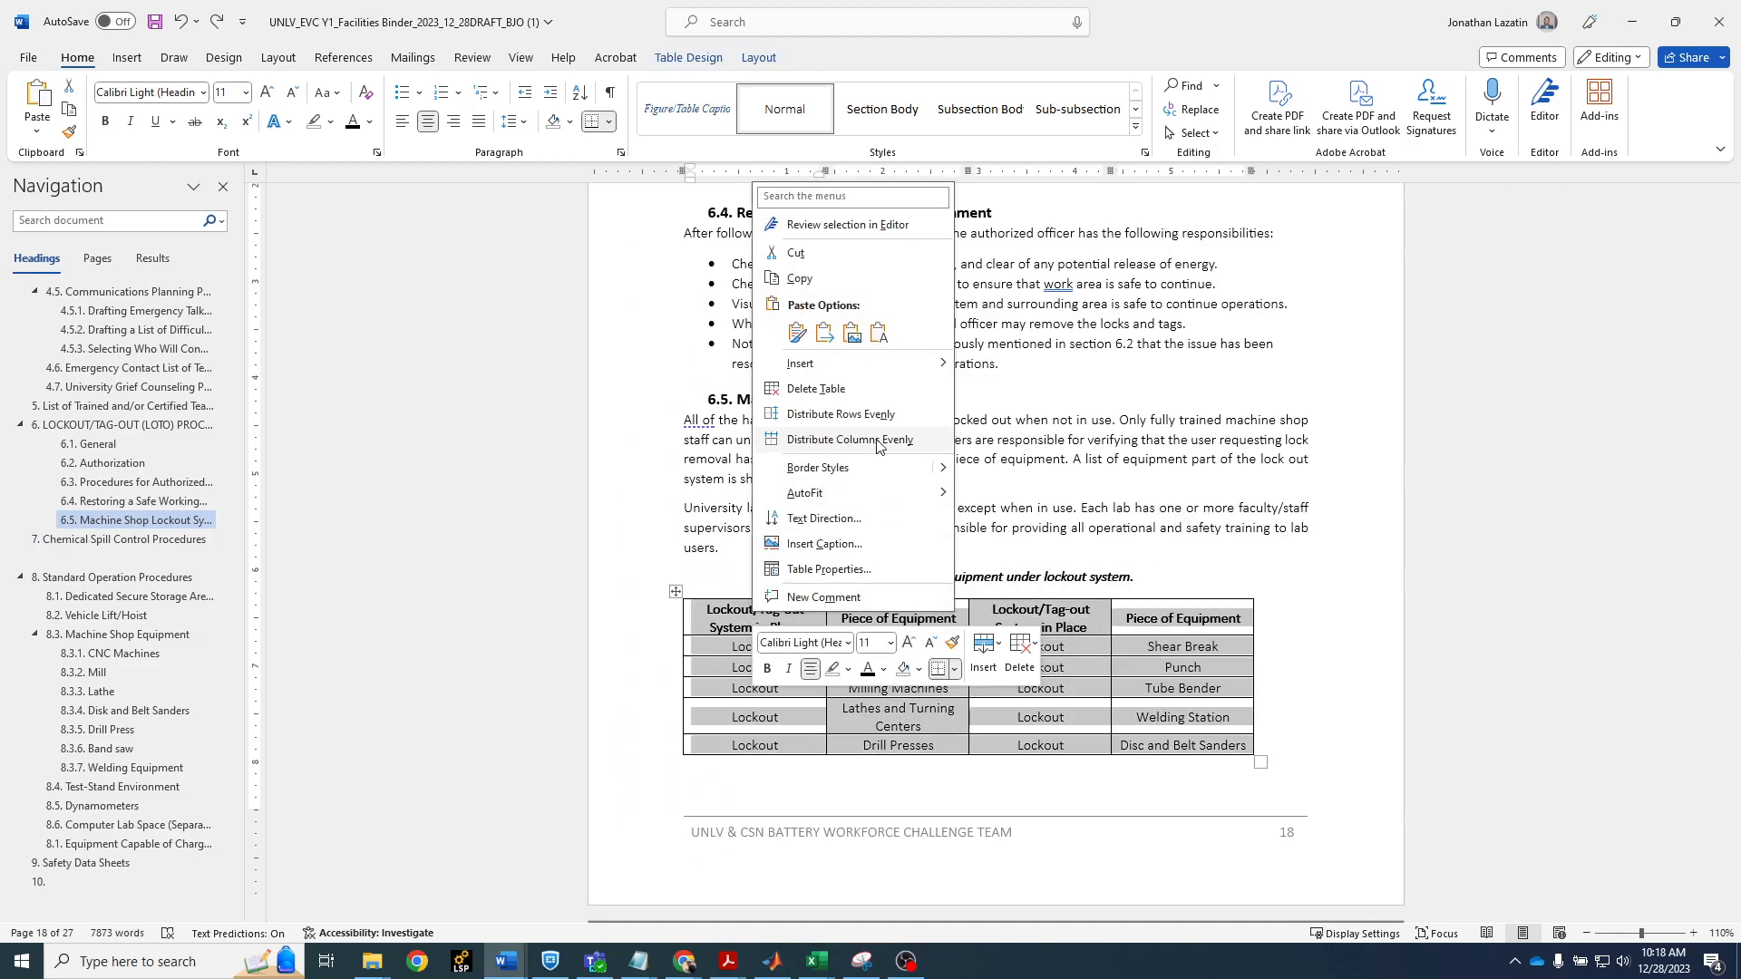
{"action": "left_click", "coordinate": [876, 544]}
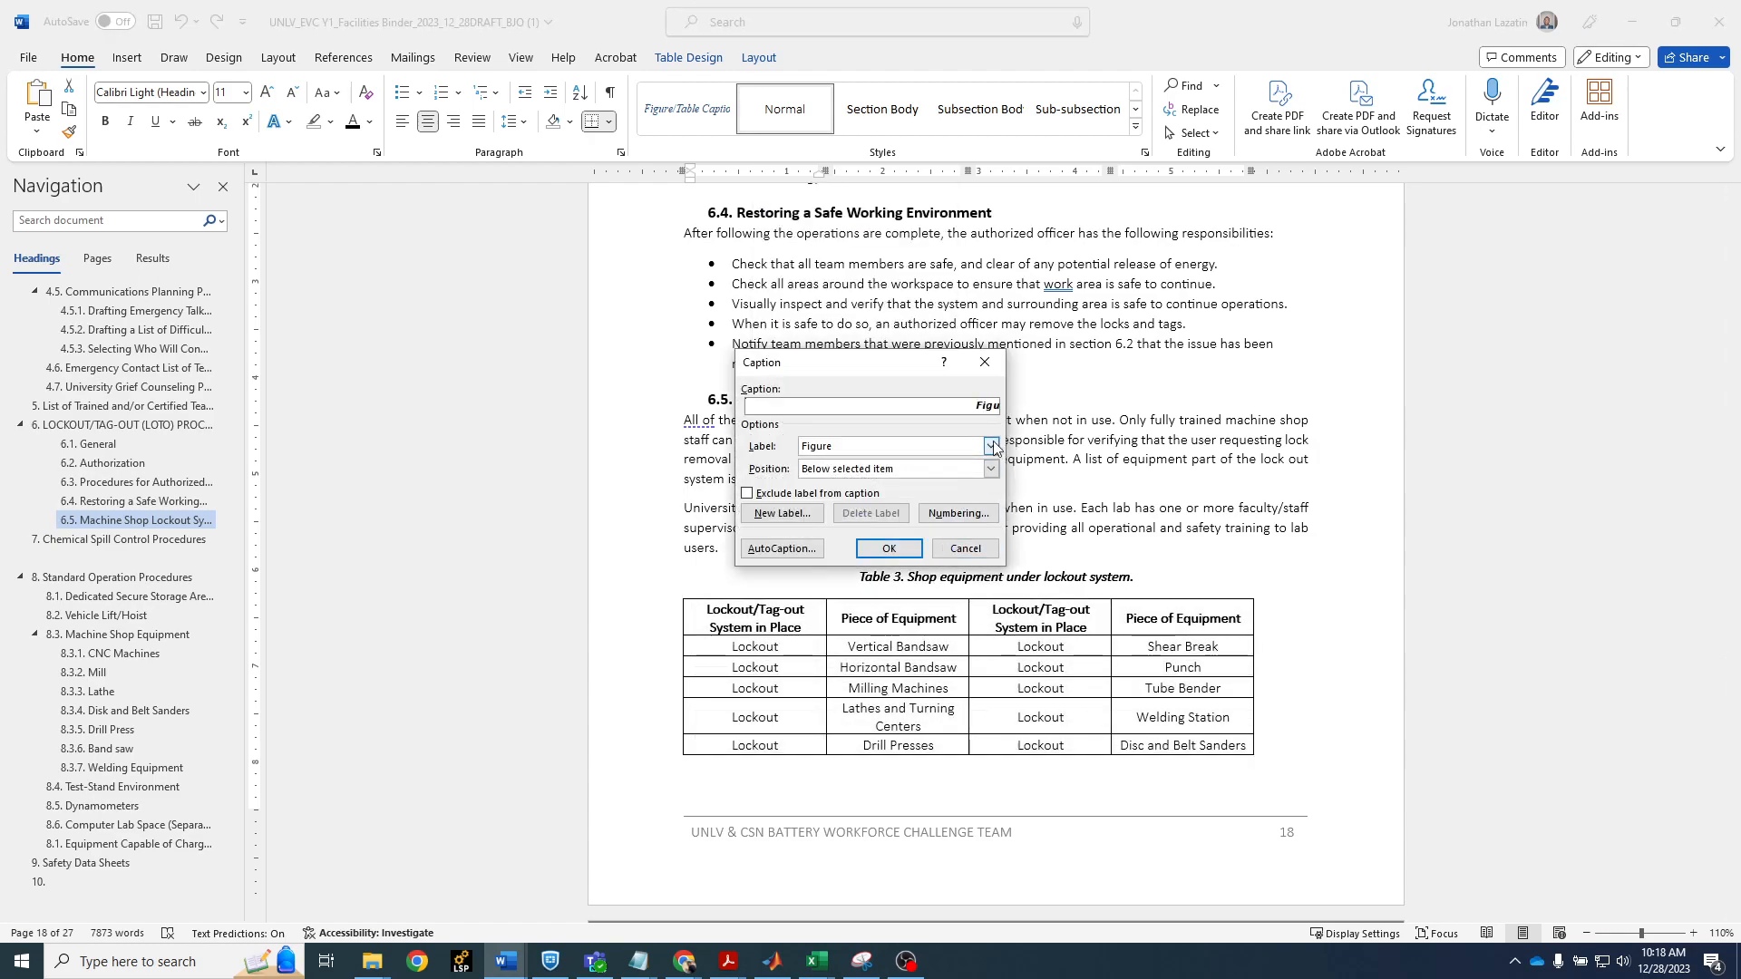
{"action": "left_click", "coordinate": [992, 446]}
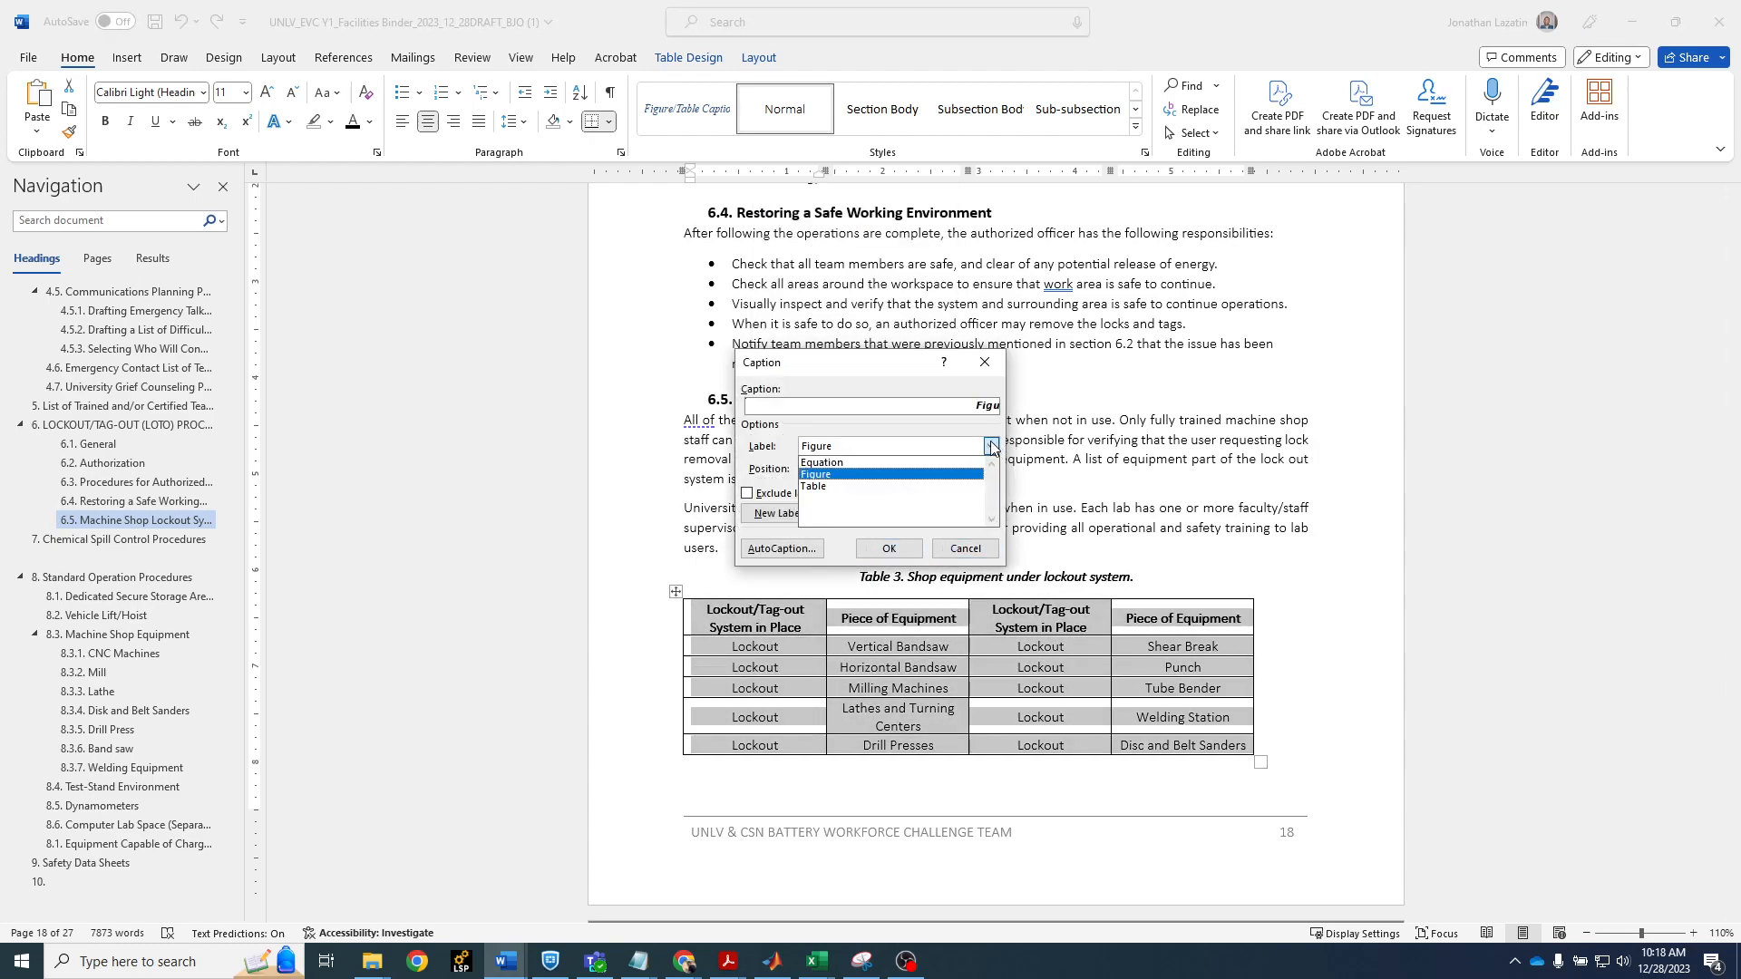
{"action": "left_click", "coordinate": [943, 486]}
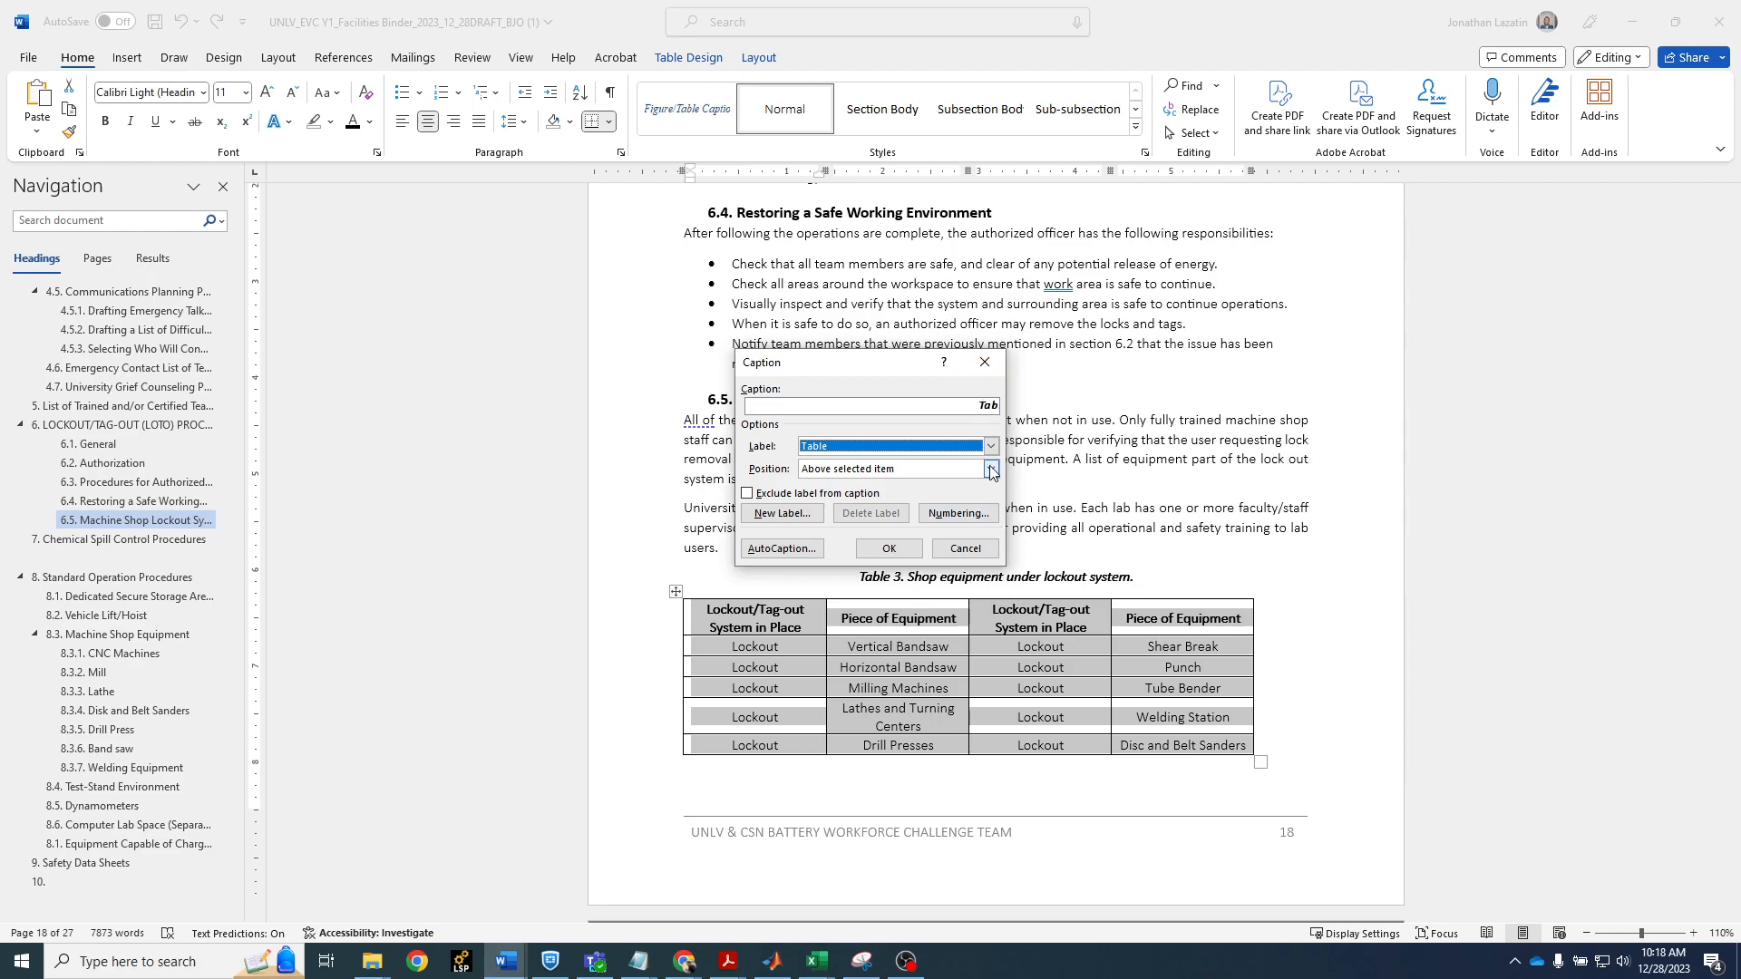
{"action": "left_click", "coordinate": [985, 363]}
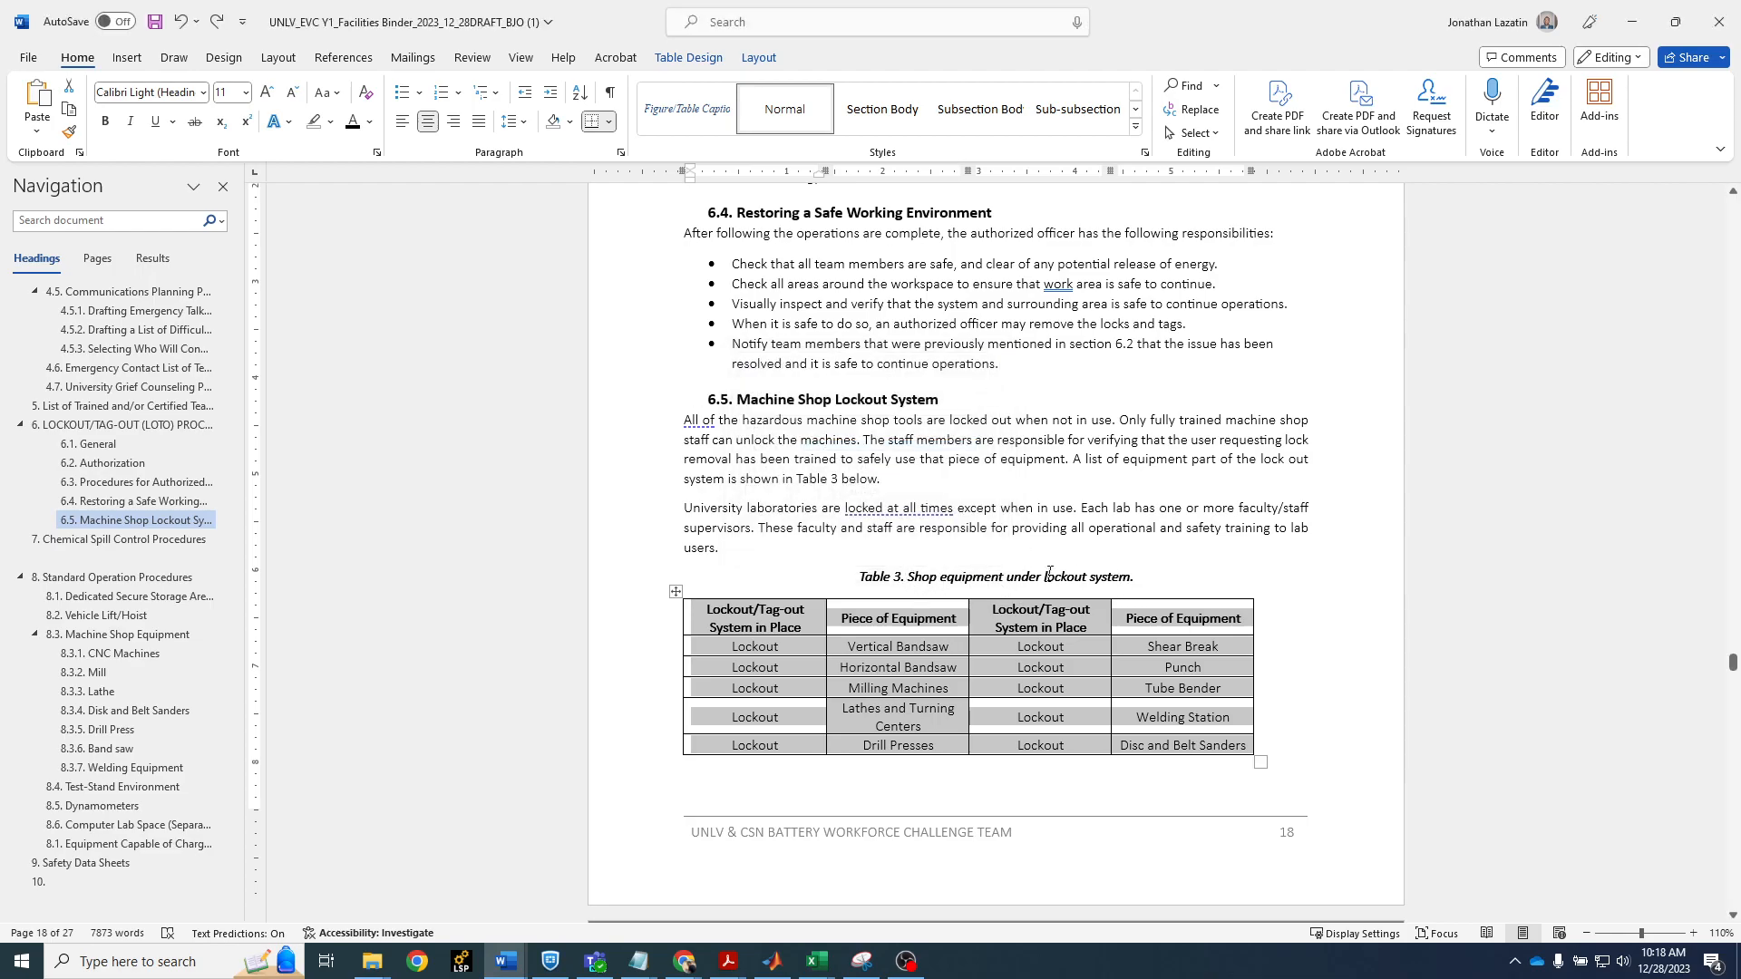
Examine the shop equipment table's caption and the sentence in section 6.5 that refers to the table
{"action": "left_click", "coordinate": [1163, 598]}
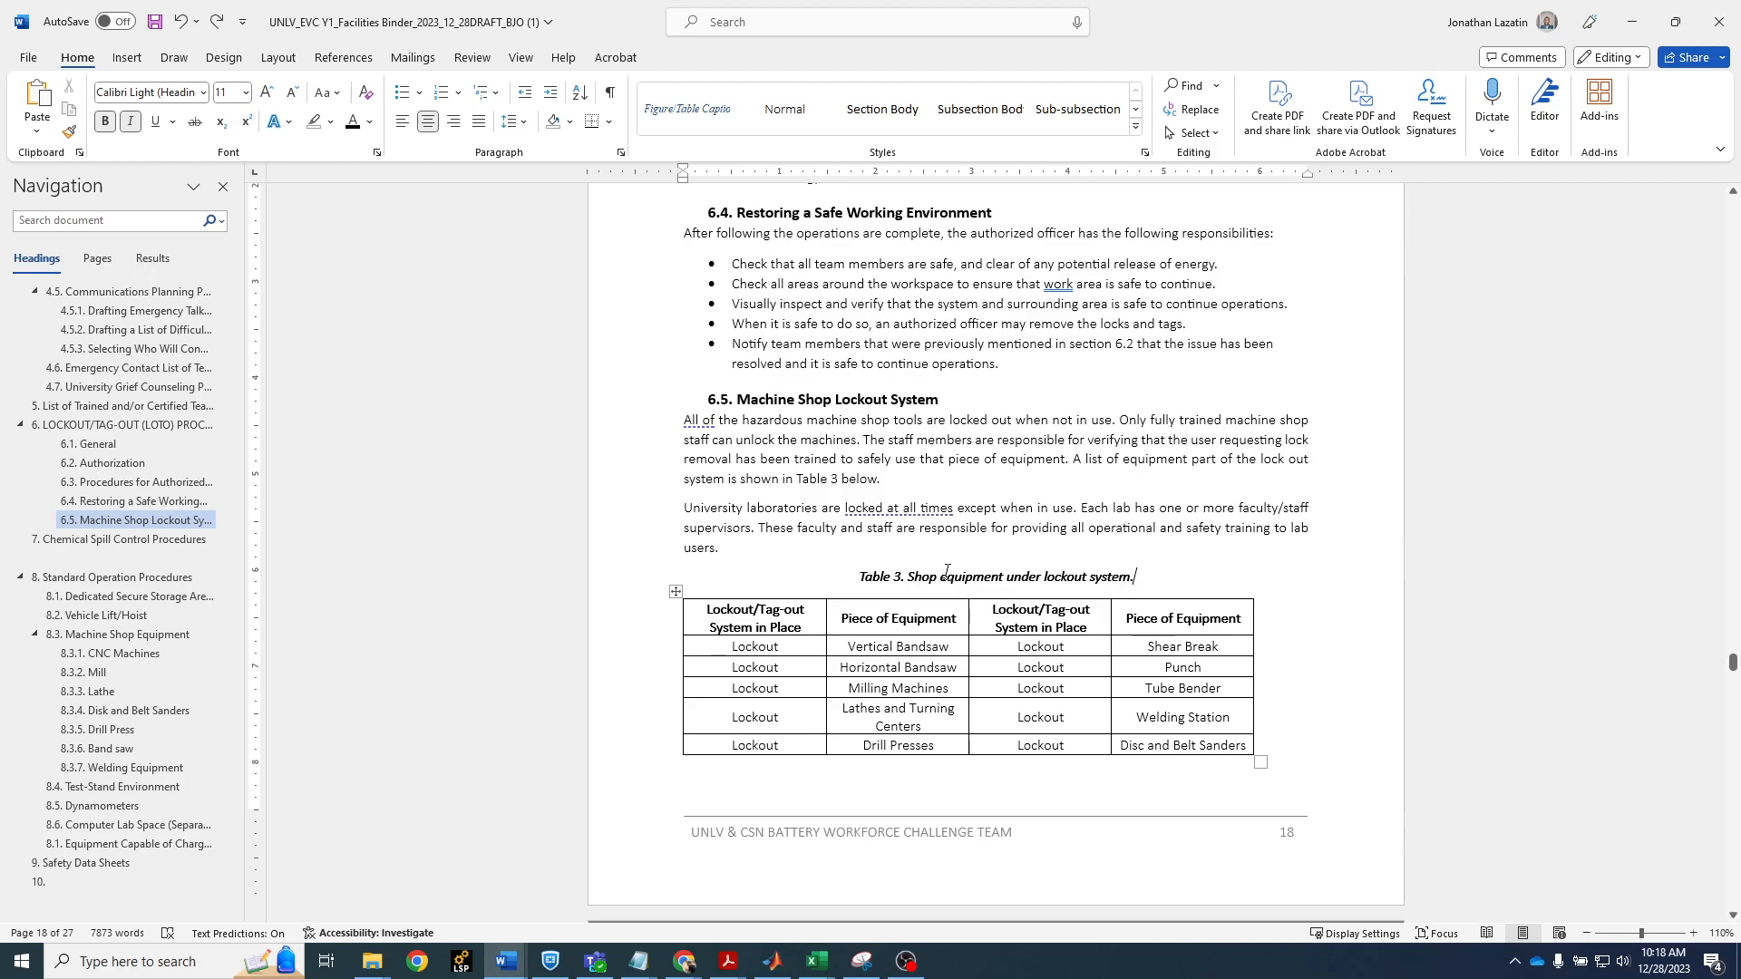
{"action": "left_click_drag", "start_coordinate": [953, 577], "coordinate": [859, 585]}
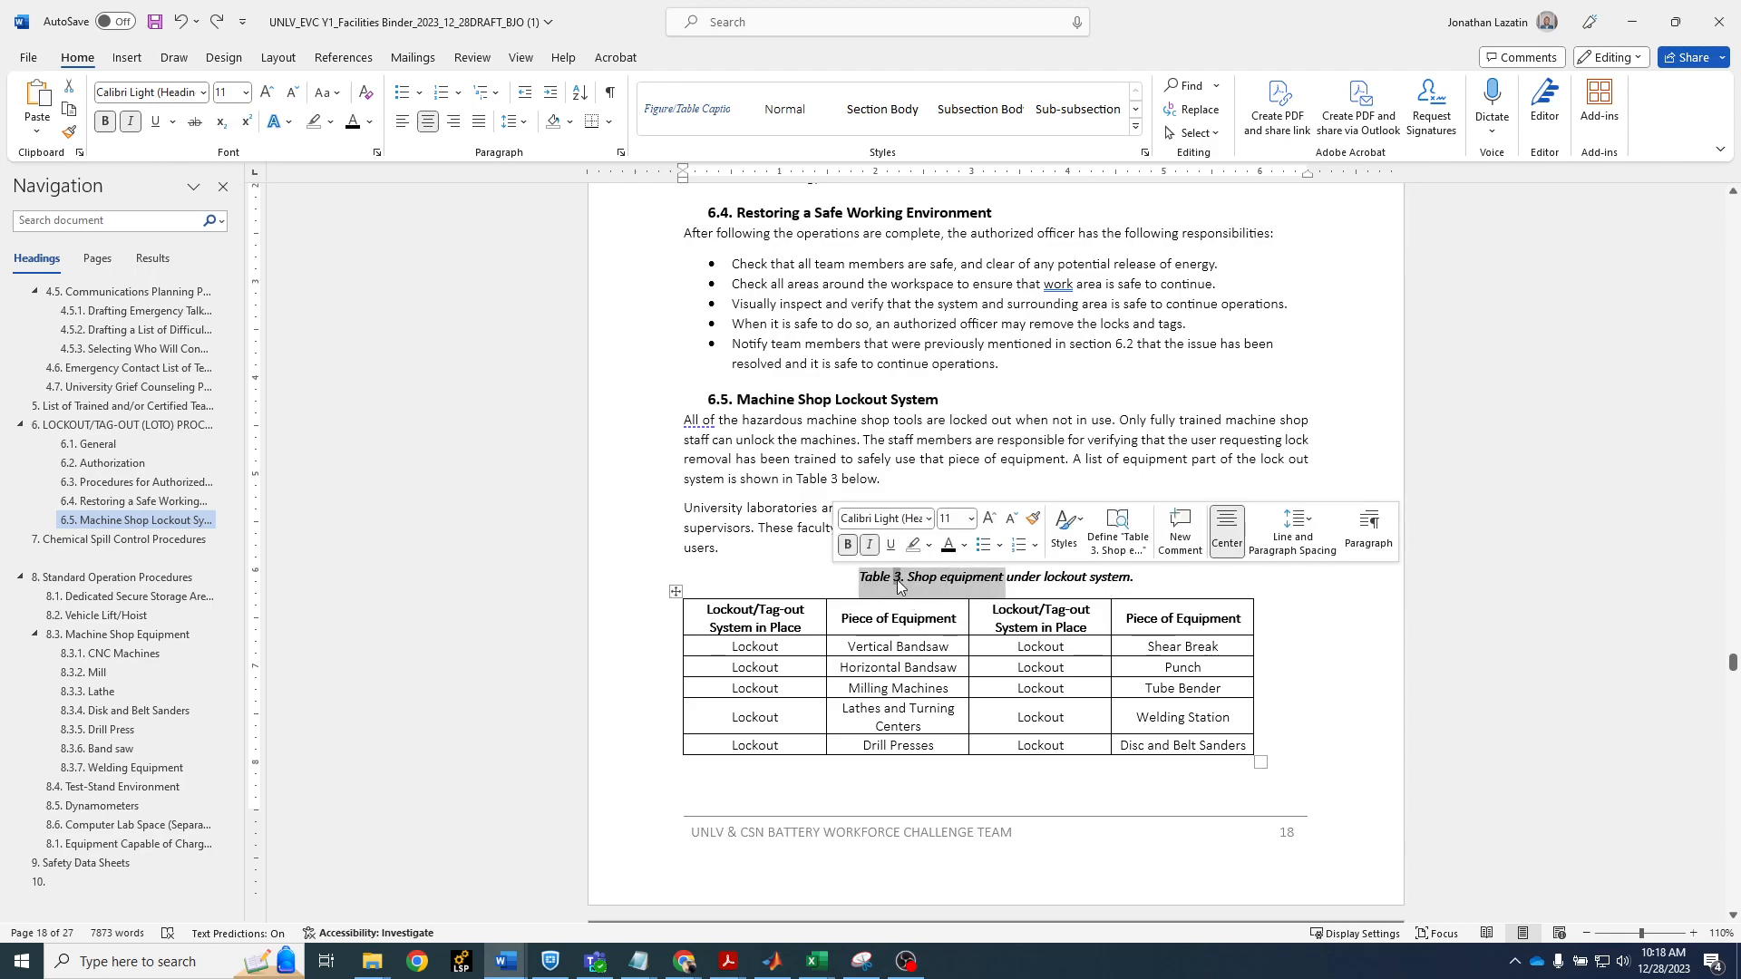
{"action": "left_click", "coordinate": [1111, 577]}
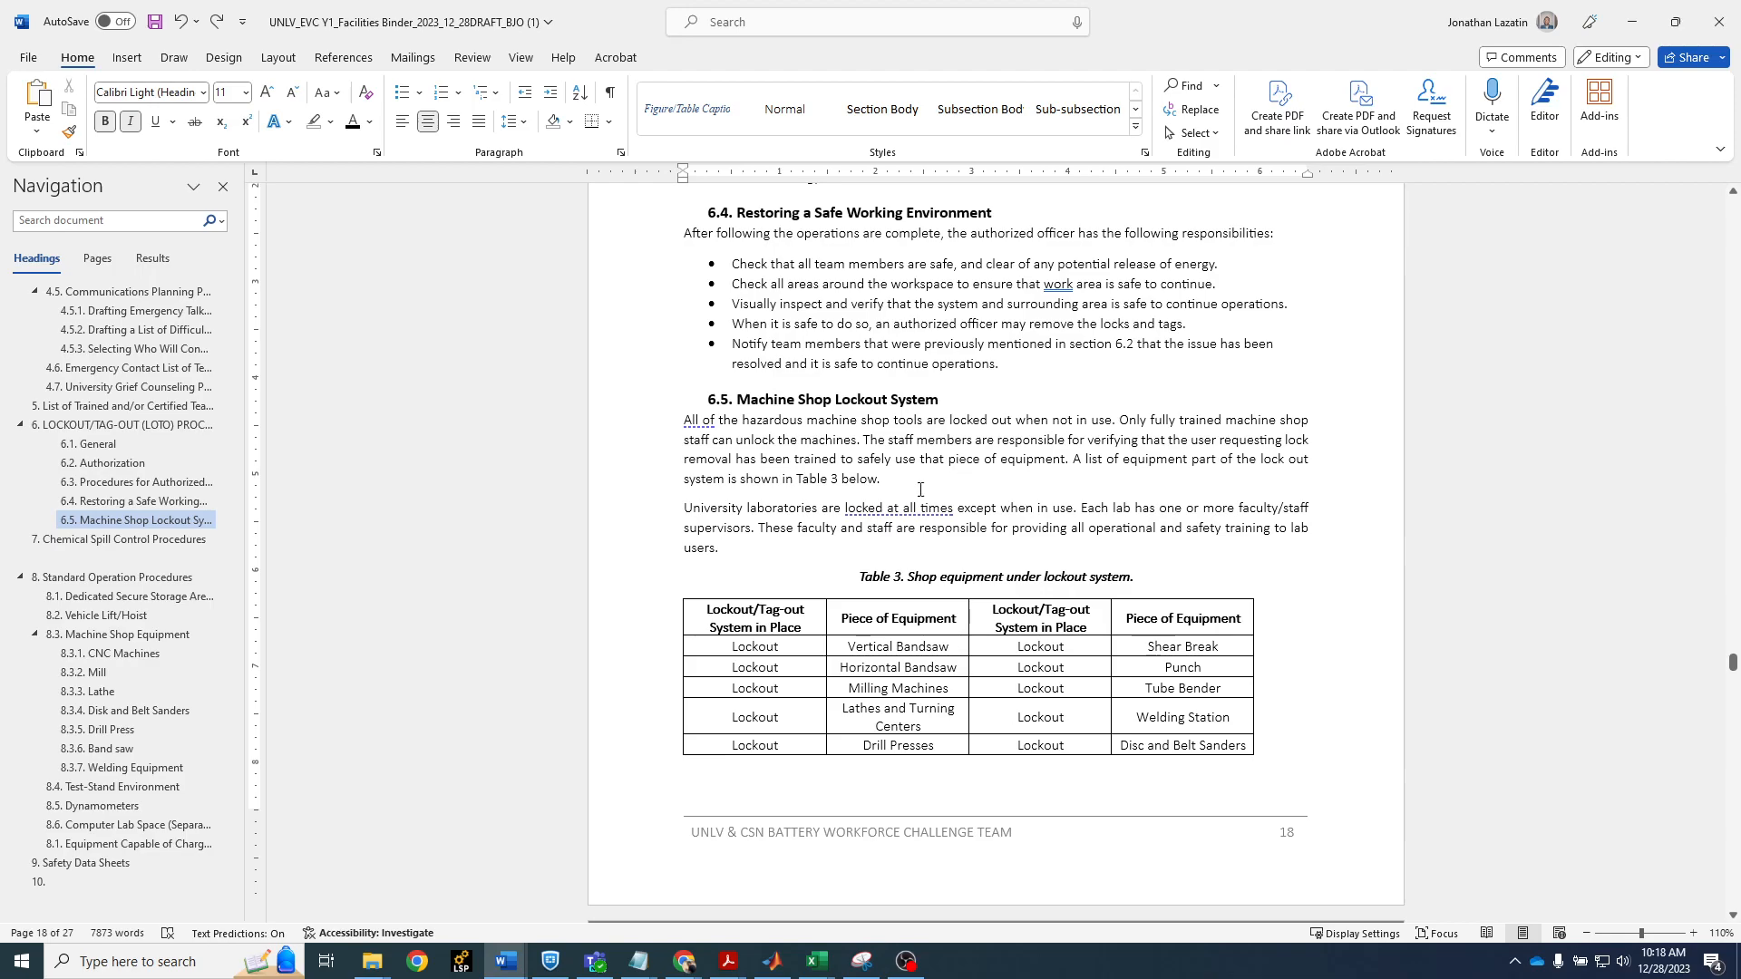
{"action": "left_click", "coordinate": [669, 480]}
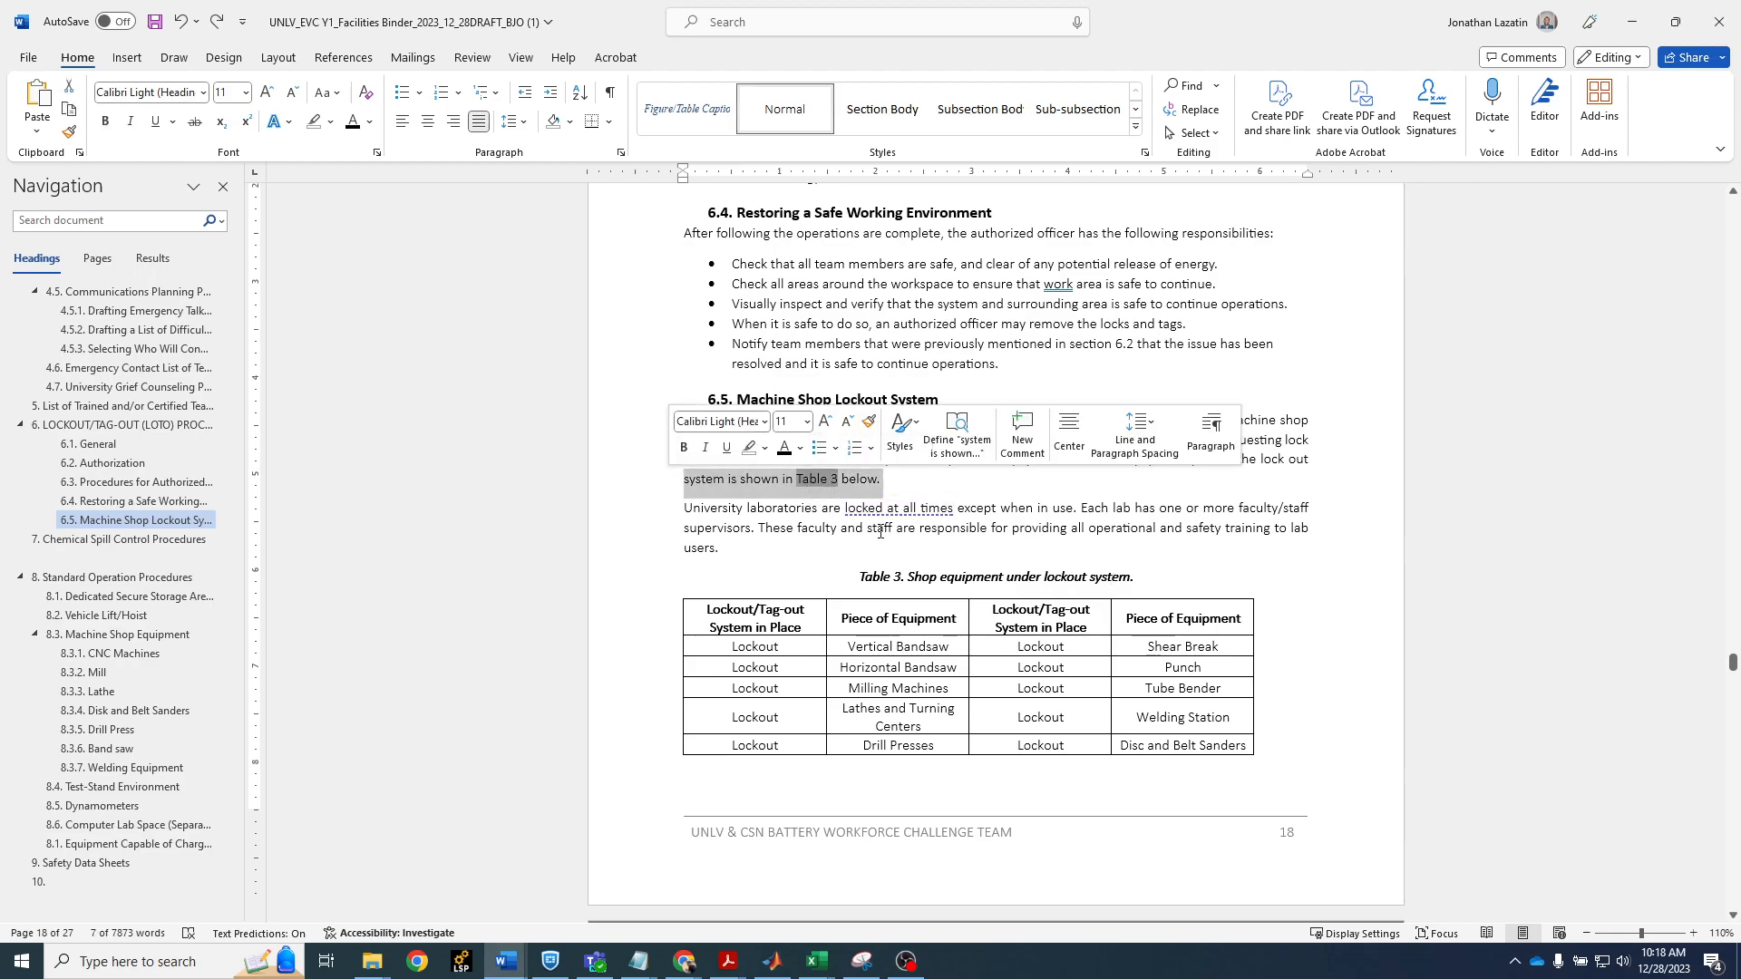
{"action": "left_click", "coordinate": [1490, 559]}
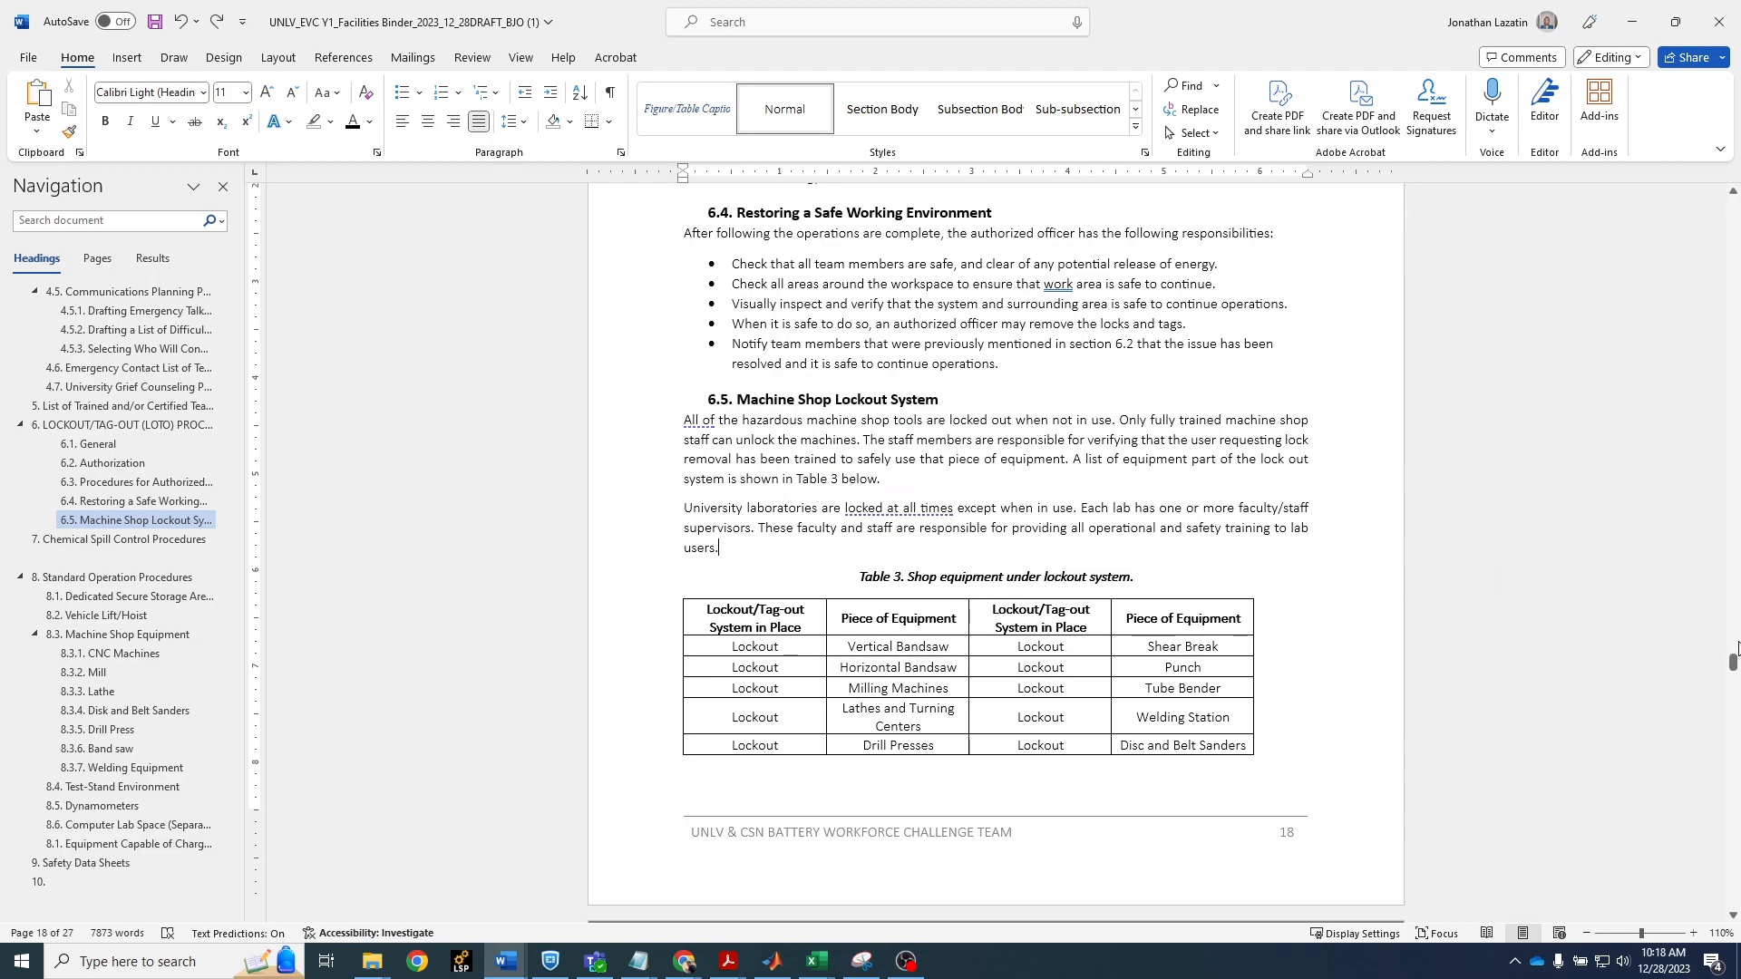
Add "Specifications are shown below in " to the end of the section 8.1 paragraph about the Maccor test system
{"action": "left_click_drag", "start_coordinate": [1733, 663], "coordinate": [1733, 829]}
{"action": "scroll", "coordinate": [1048, 806], "scroll_direction": "down", "scroll_amount": 2}
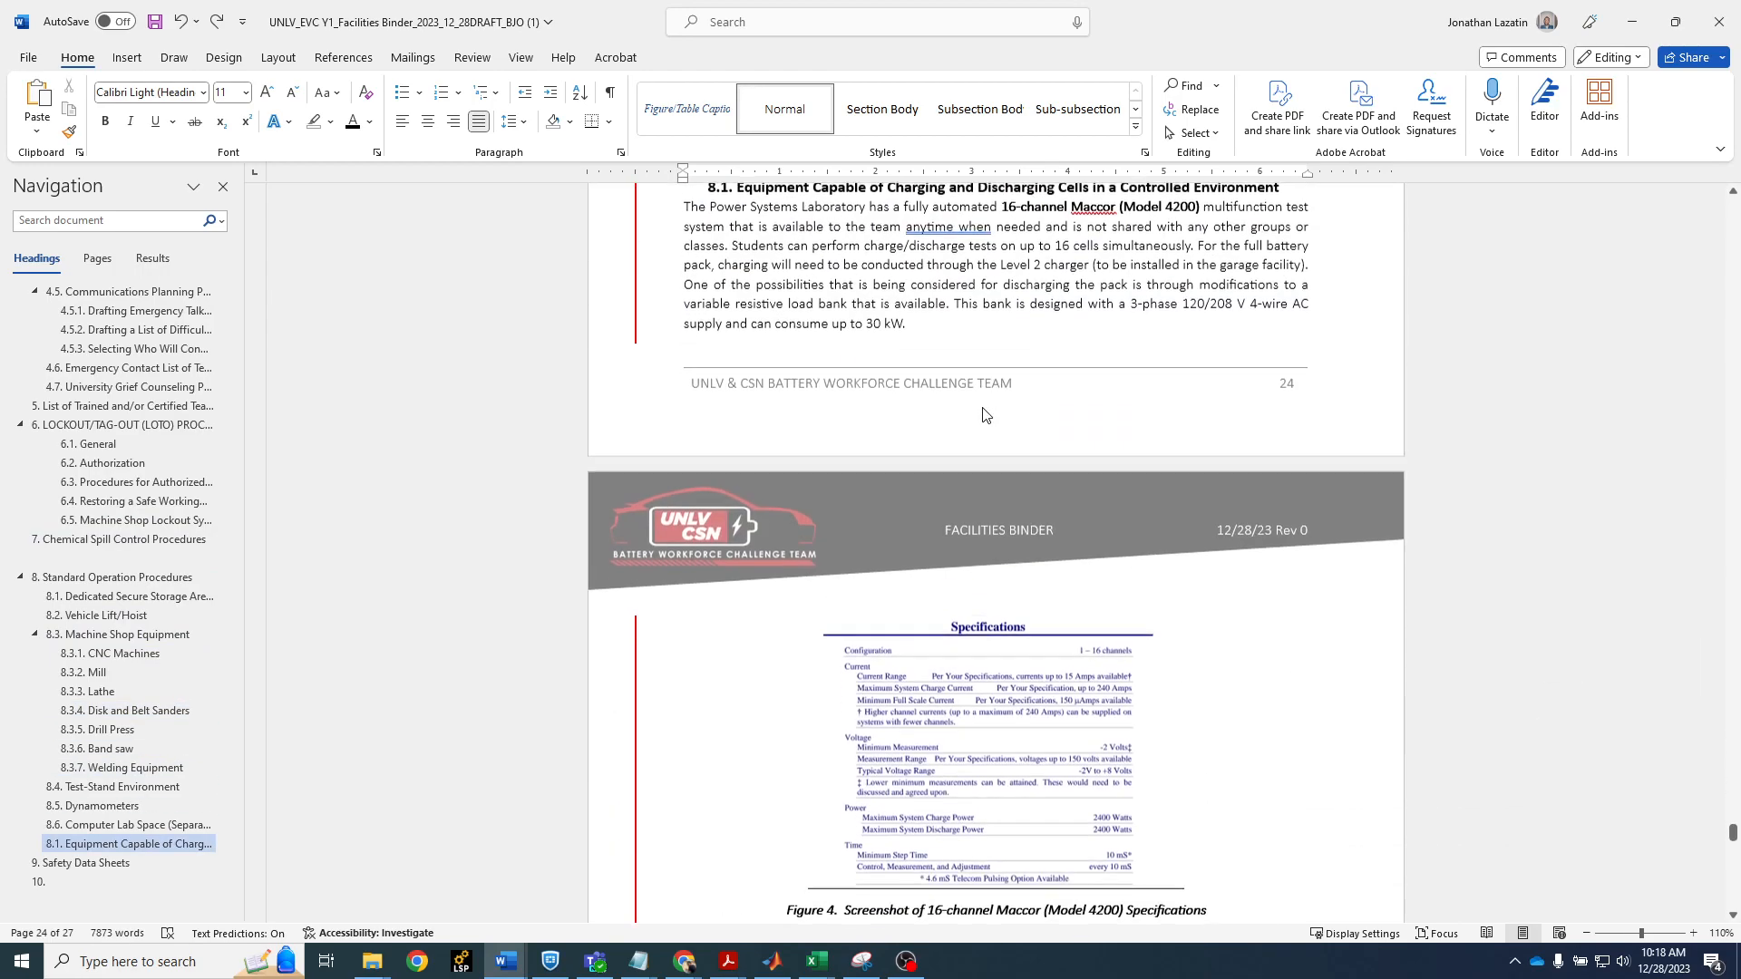
{"action": "scroll", "coordinate": [937, 488], "scroll_direction": "up", "scroll_amount": 2}
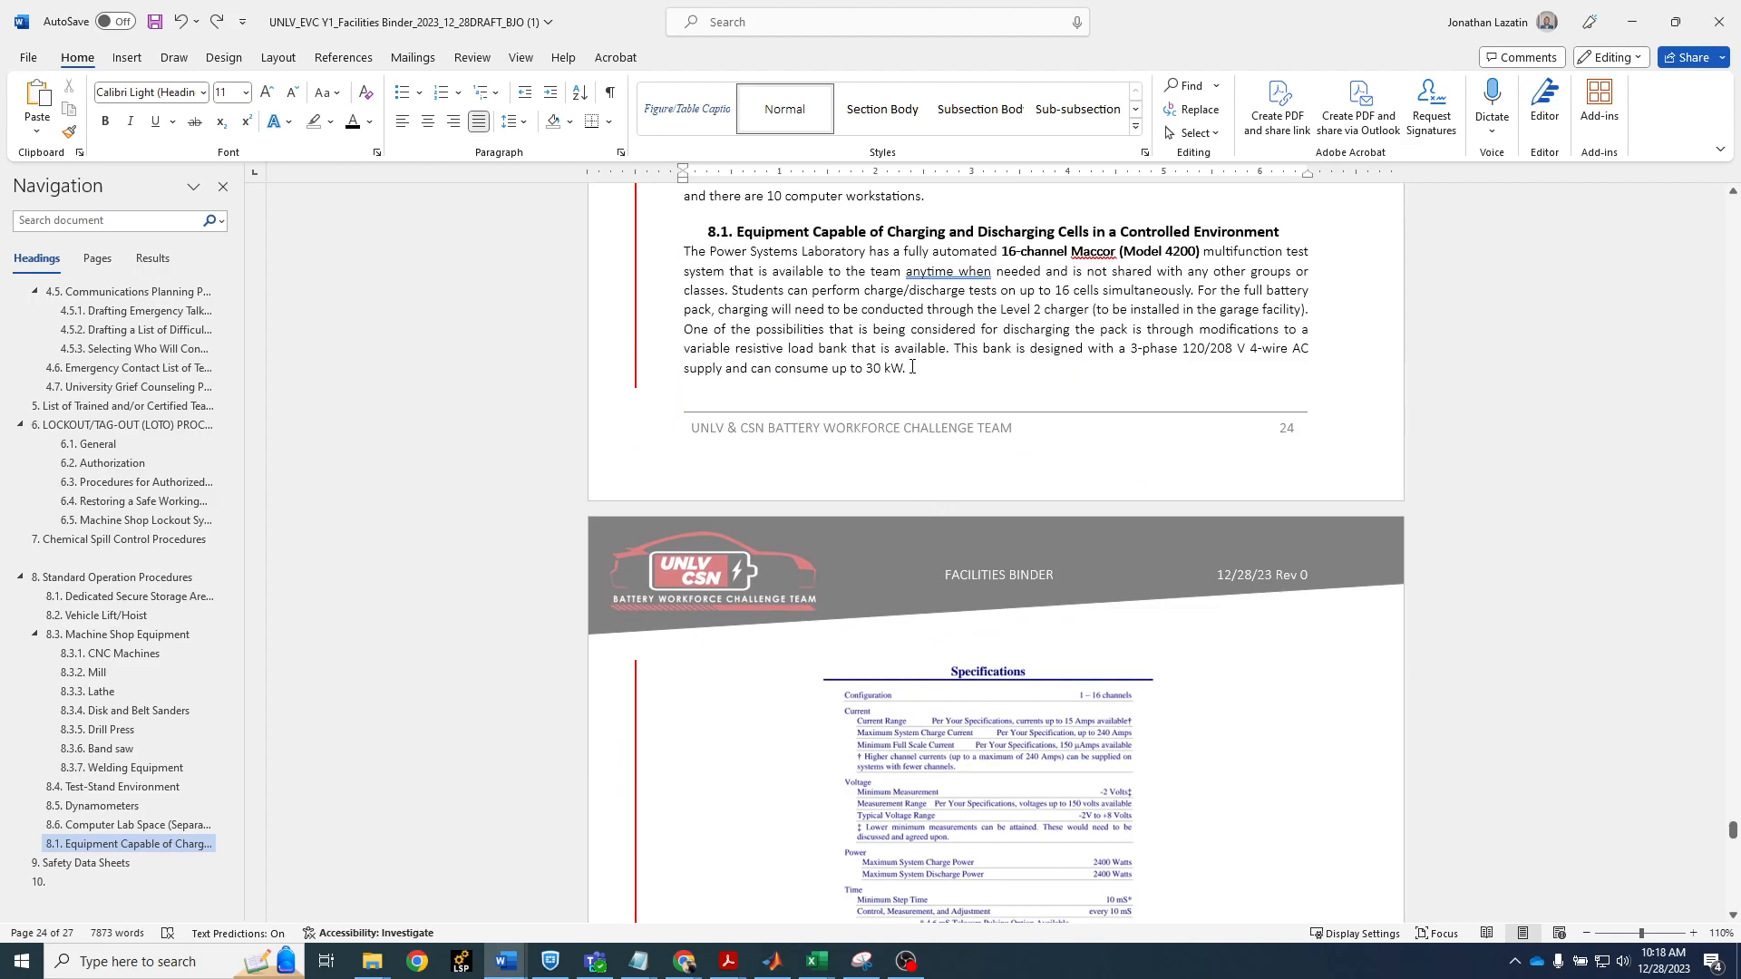
{"action": "scroll", "coordinate": [912, 367], "scroll_direction": "up", "scroll_amount": 1}
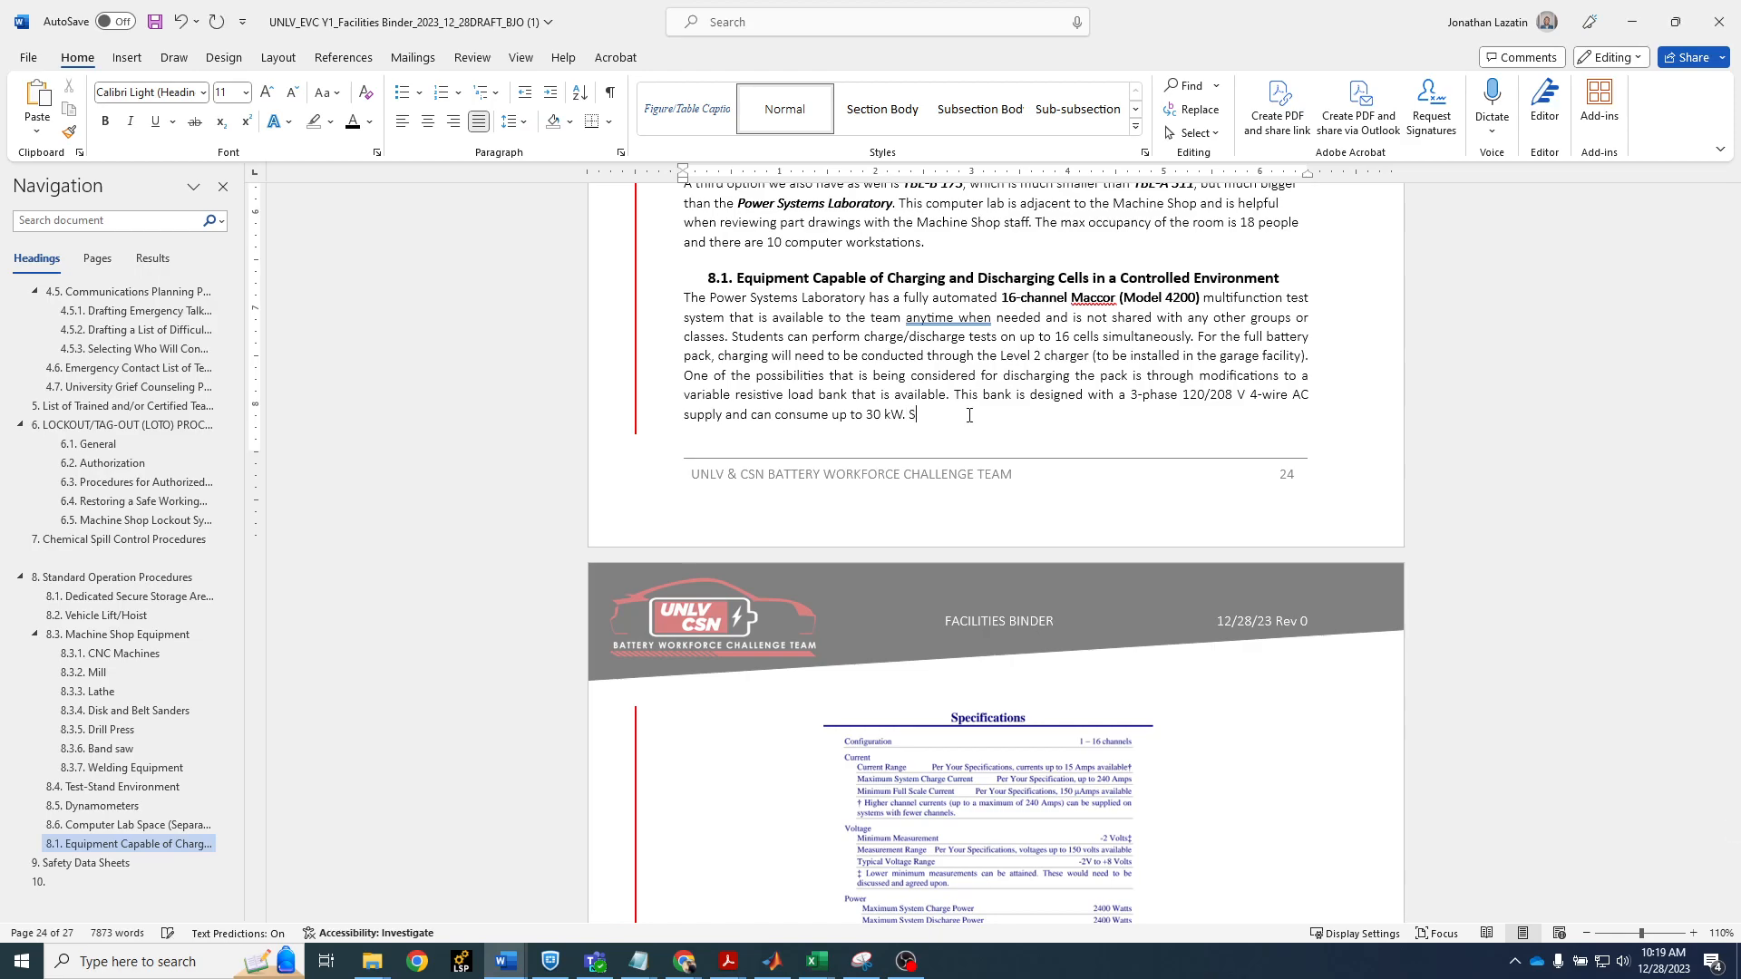
{"action": "type", "text": "Specifications are shown below in"}
Insert a cross-reference to the Figure 4 Maccor specifications caption at the end of the new sentence, using only label and number
{"action": "left_click", "coordinate": [344, 57]}
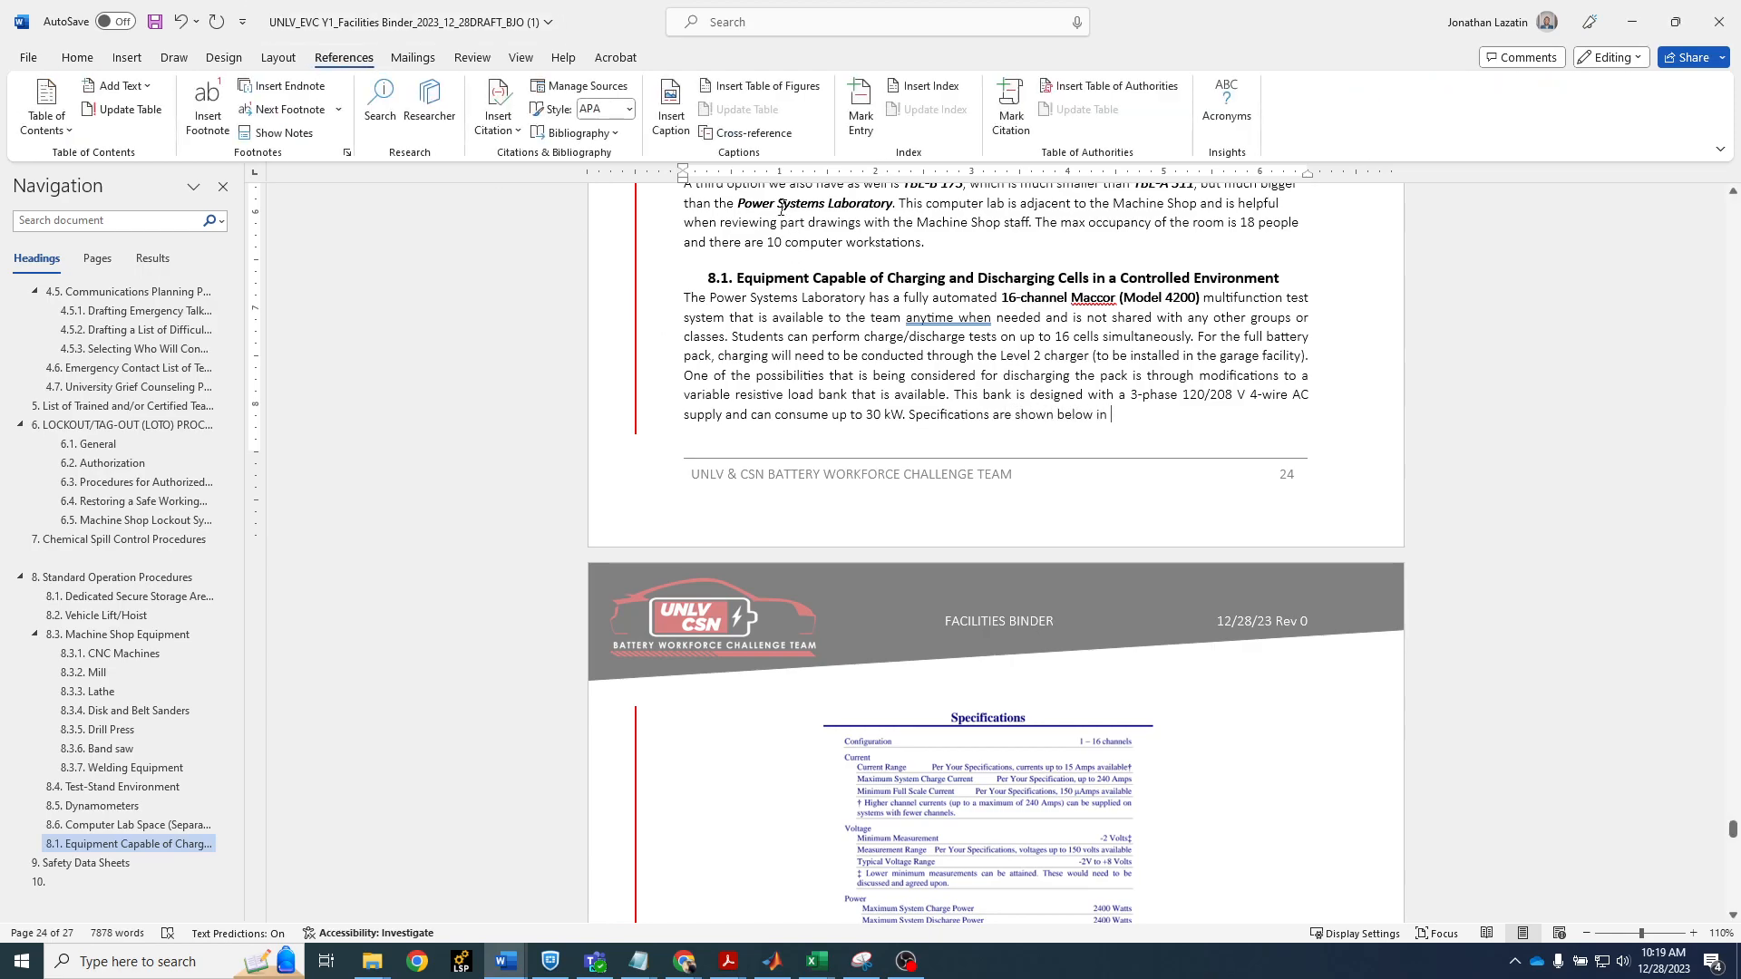
{"action": "left_click", "coordinate": [746, 132]}
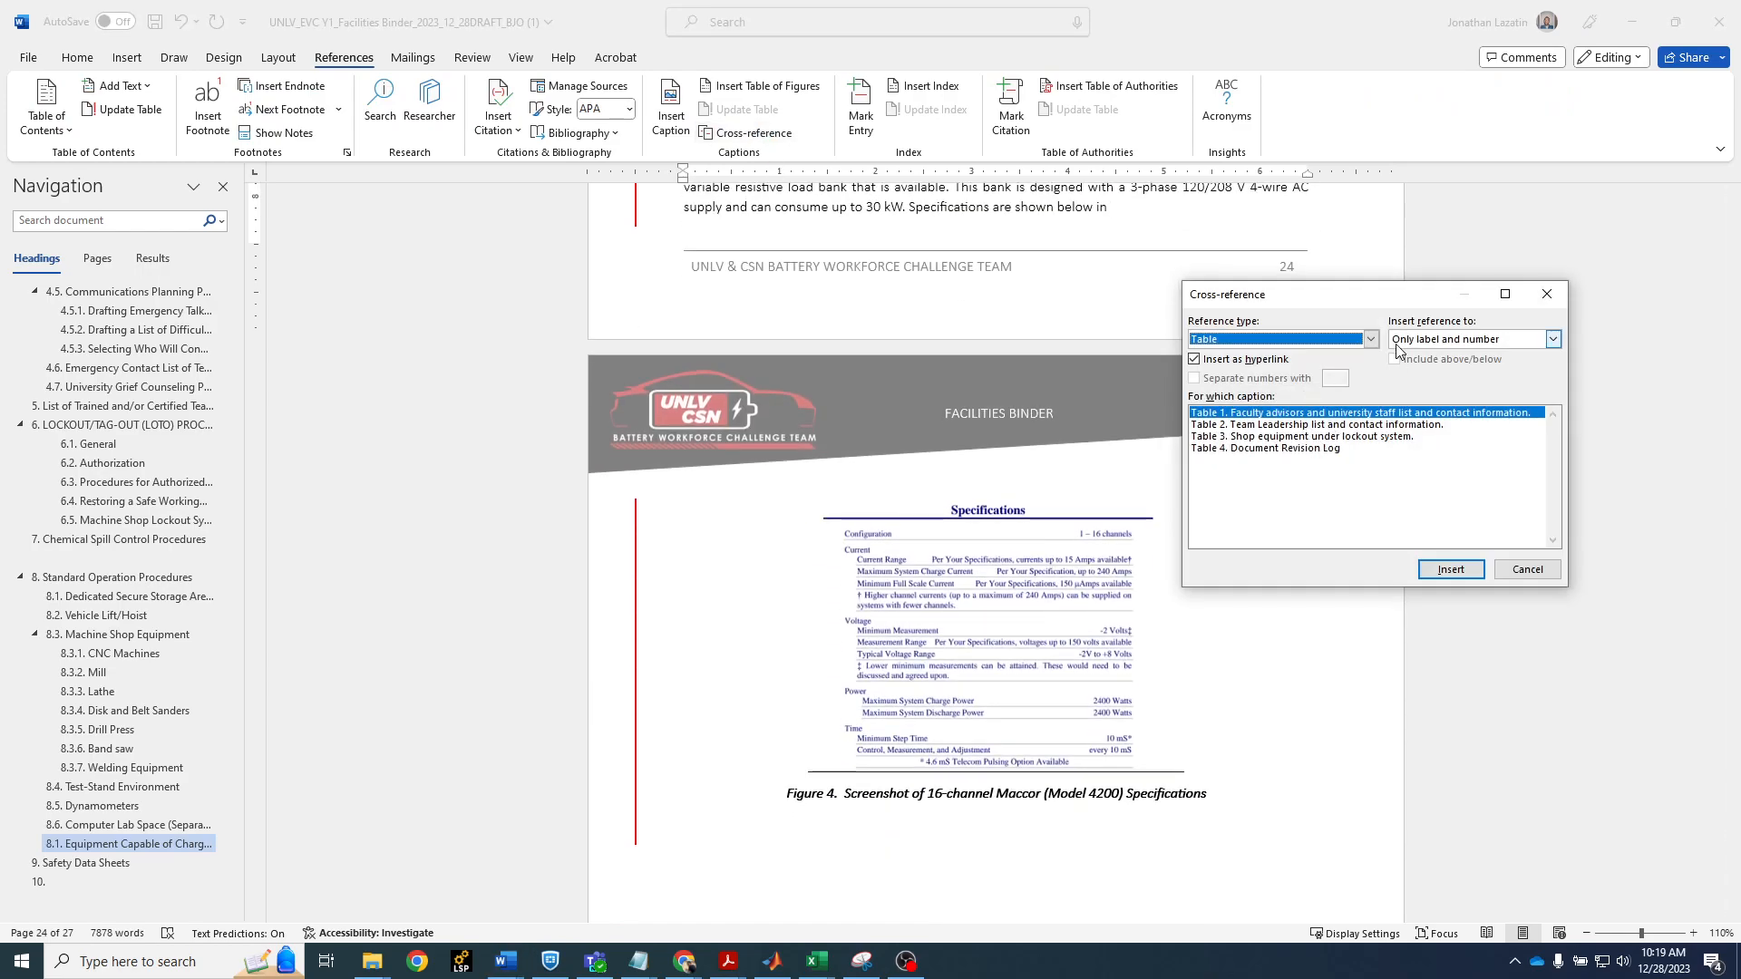
{"action": "left_click", "coordinate": [1371, 338]}
{"action": "left_click", "coordinate": [1311, 405]}
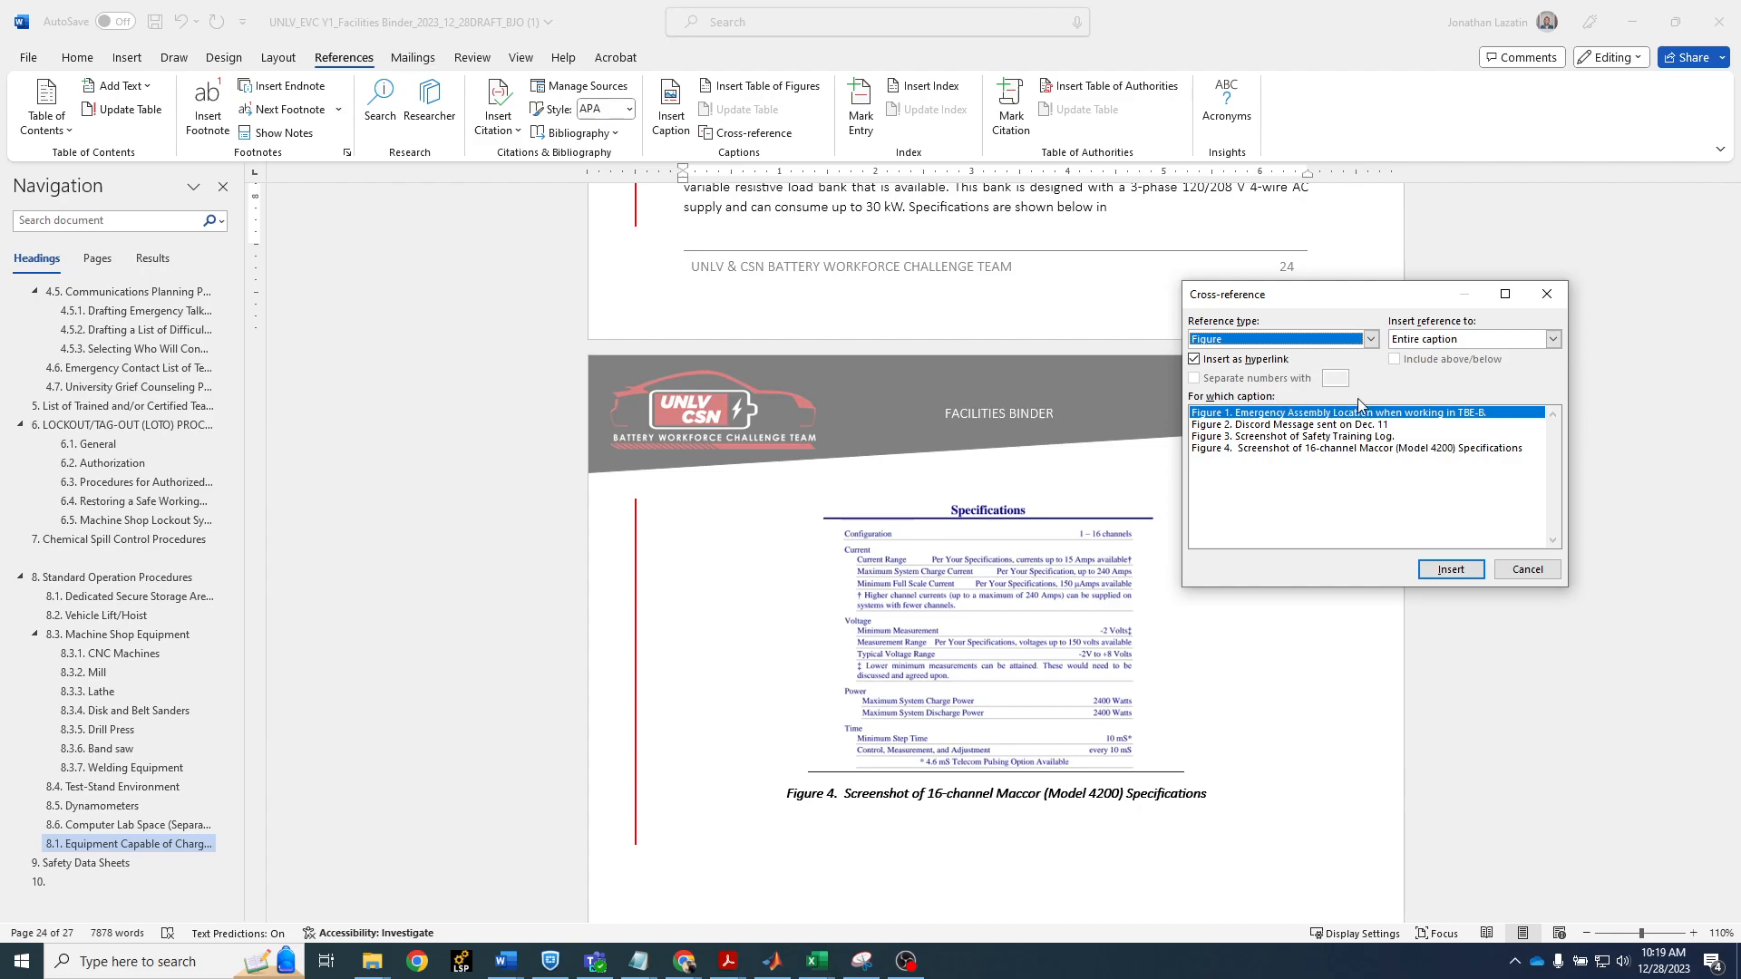
{"action": "left_click", "coordinate": [1241, 451]}
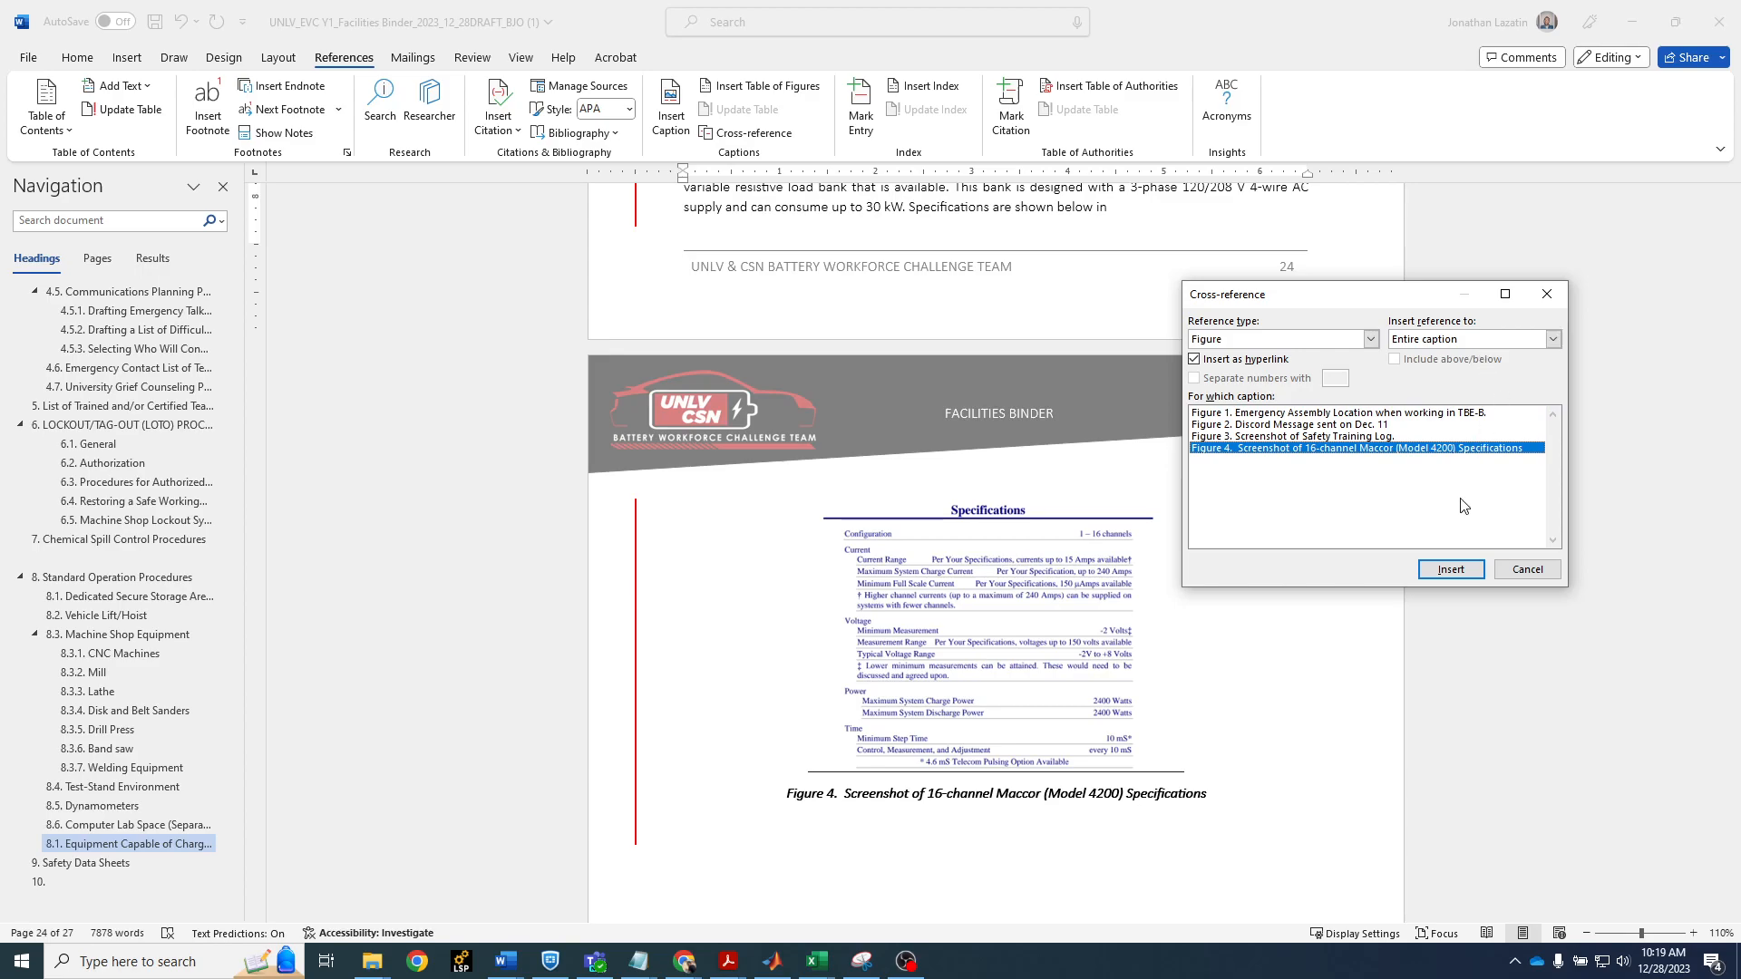
{"action": "left_click", "coordinate": [1552, 341]}
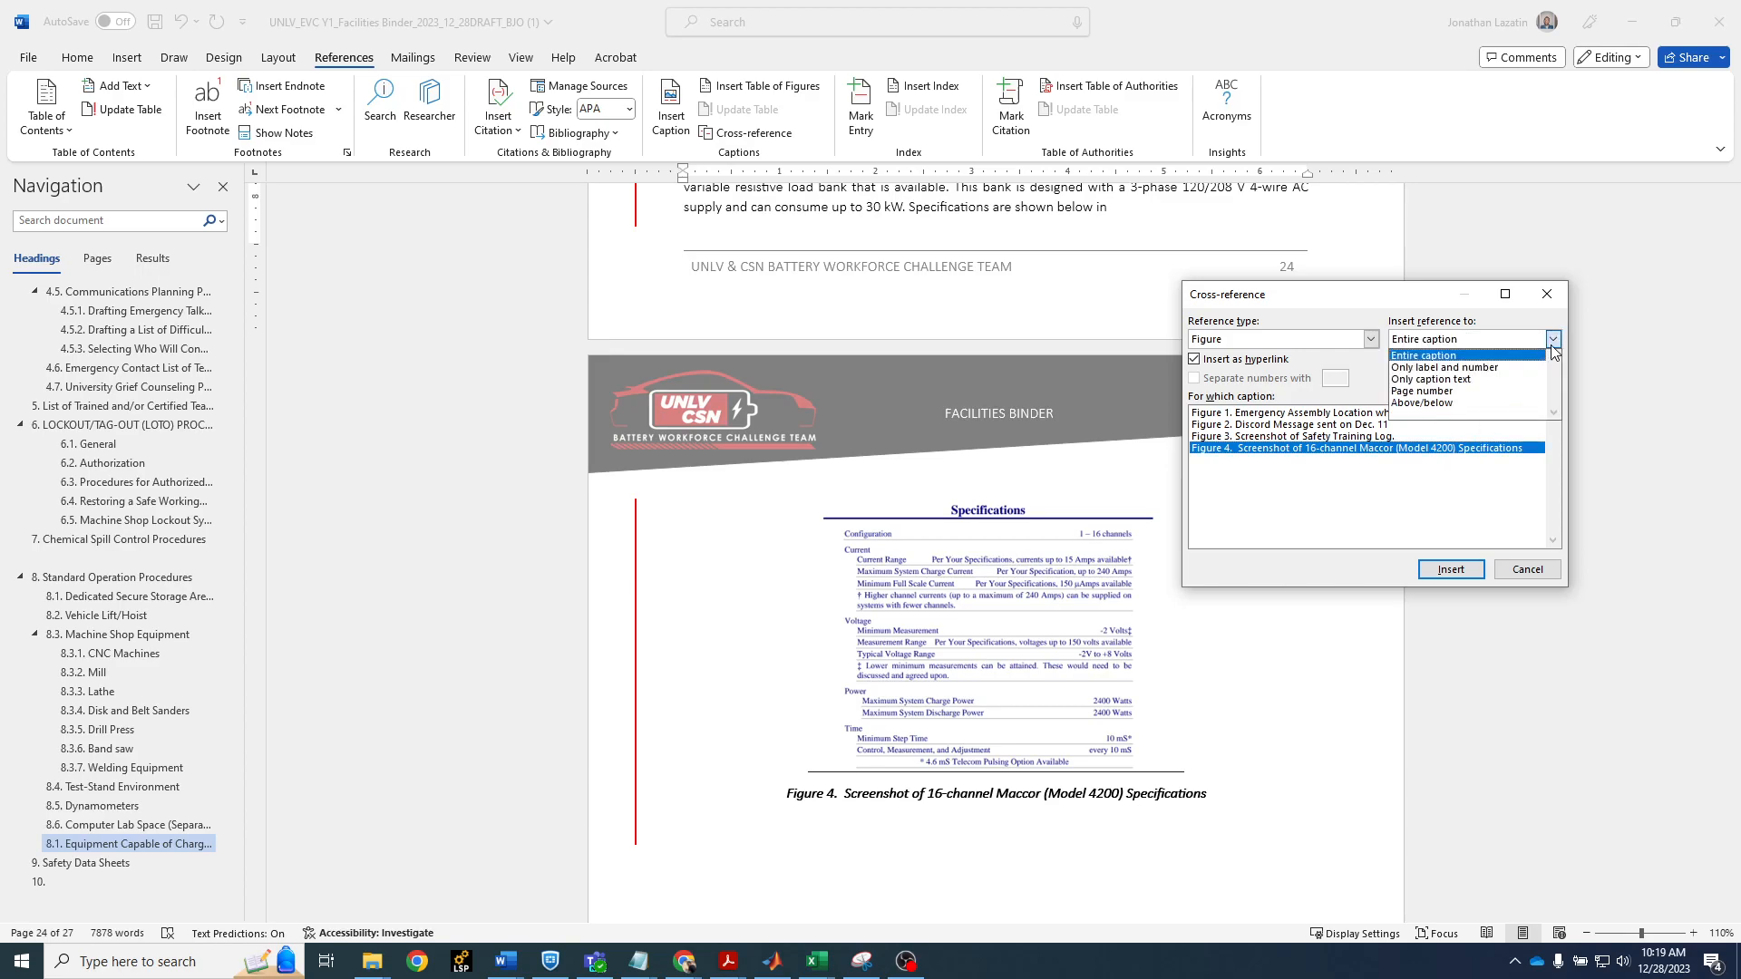
{"action": "left_click", "coordinate": [1484, 372]}
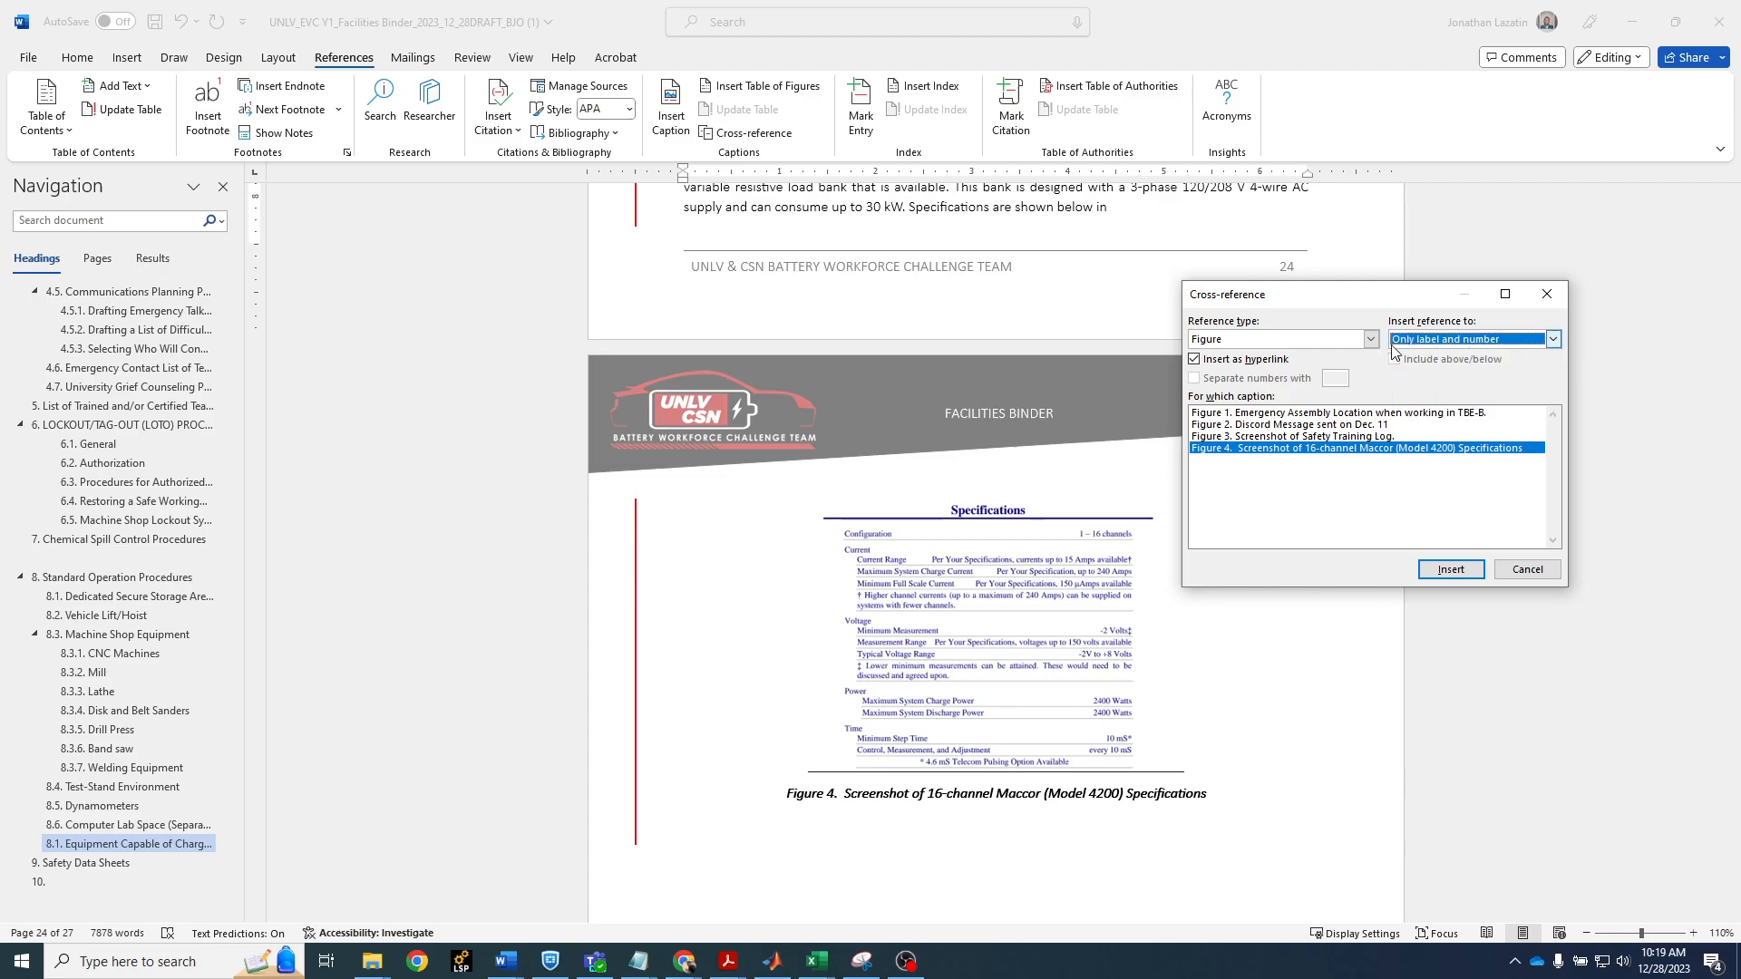
{"action": "left_click", "coordinate": [1451, 570]}
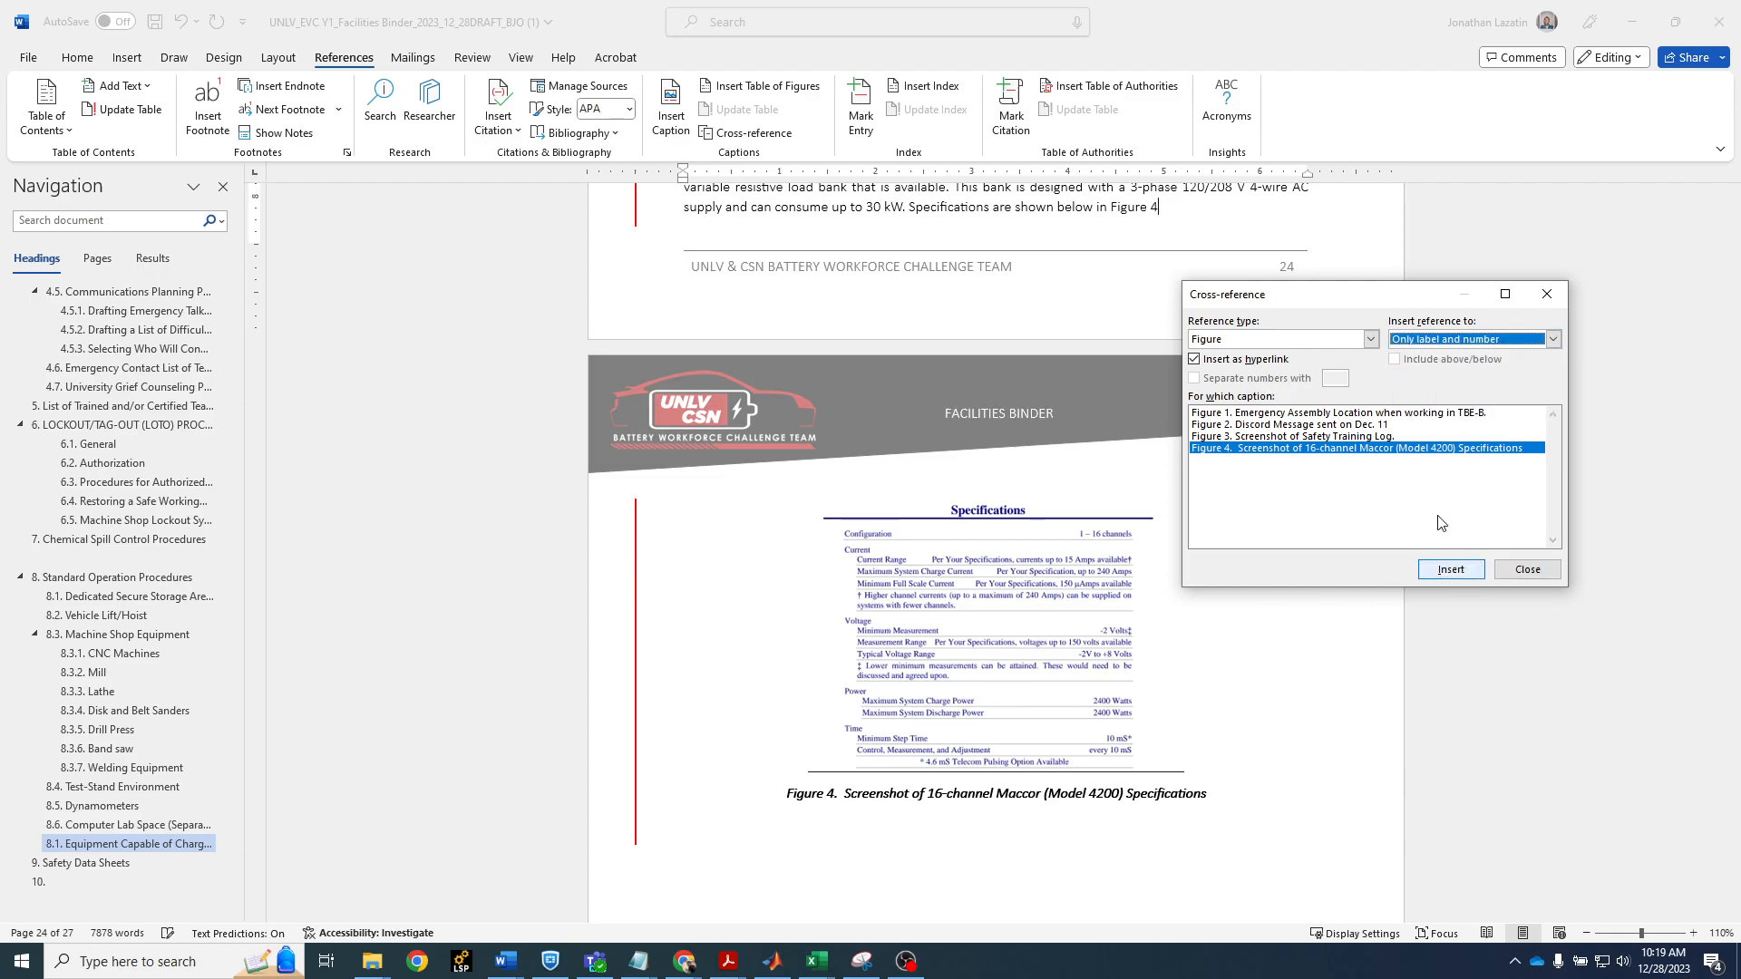
{"action": "left_click", "coordinate": [1516, 581]}
End the sentence in section 8.1 with a period after the figure cross-reference
{"action": "scroll", "coordinate": [1176, 263], "scroll_direction": "up", "scroll_amount": 2}
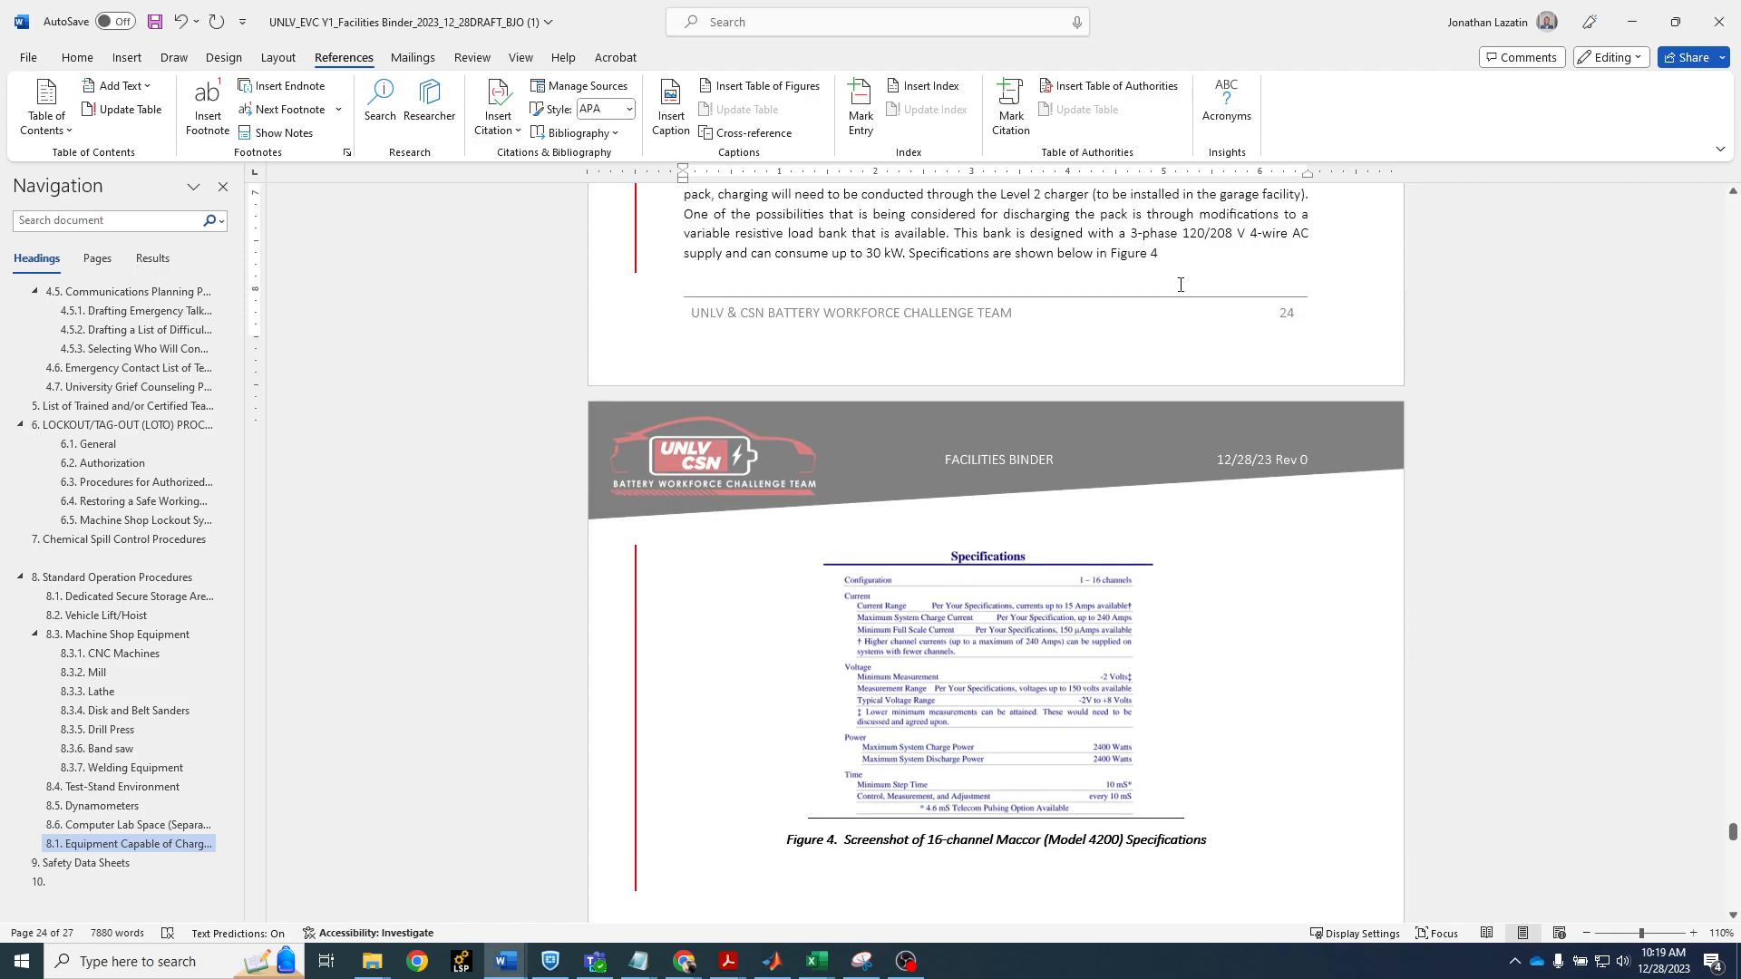
{"action": "left_click", "coordinate": [1134, 300]}
{"action": "left_click", "coordinate": [1198, 301]}
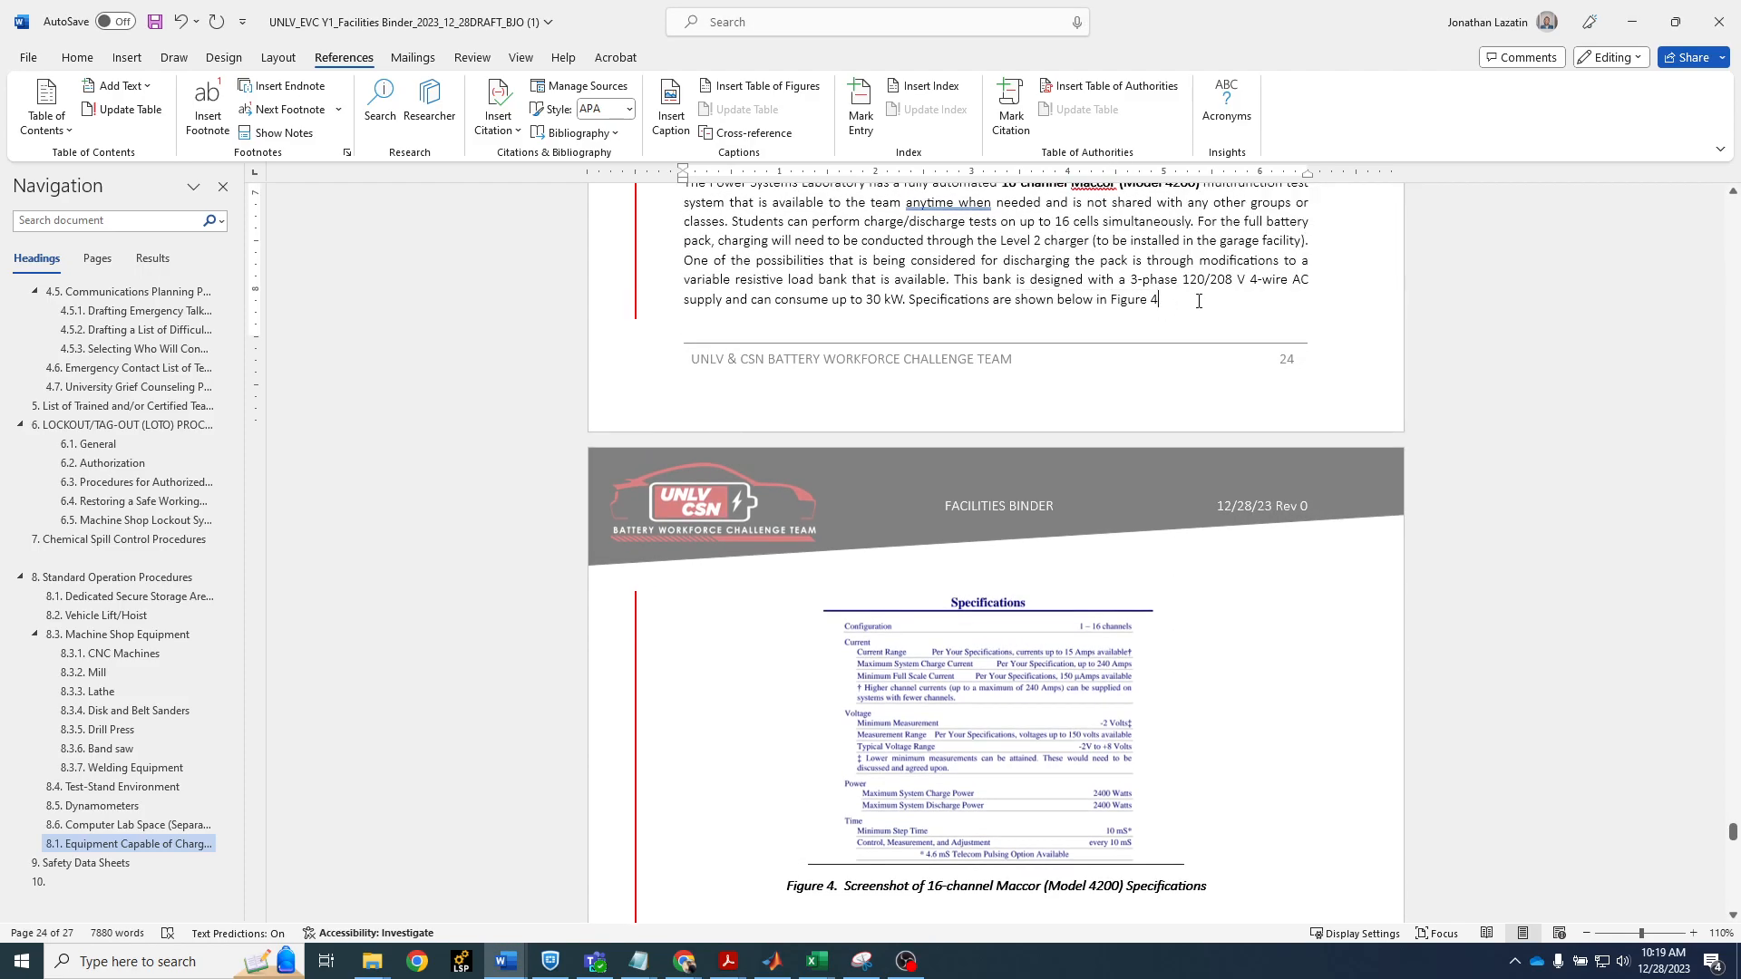
{"action": "type", "text": "."}
Select the entire document and update all of its fields to refresh the captions and cross-references
{"action": "scroll", "coordinate": [1179, 374], "scroll_direction": "down", "scroll_amount": 1}
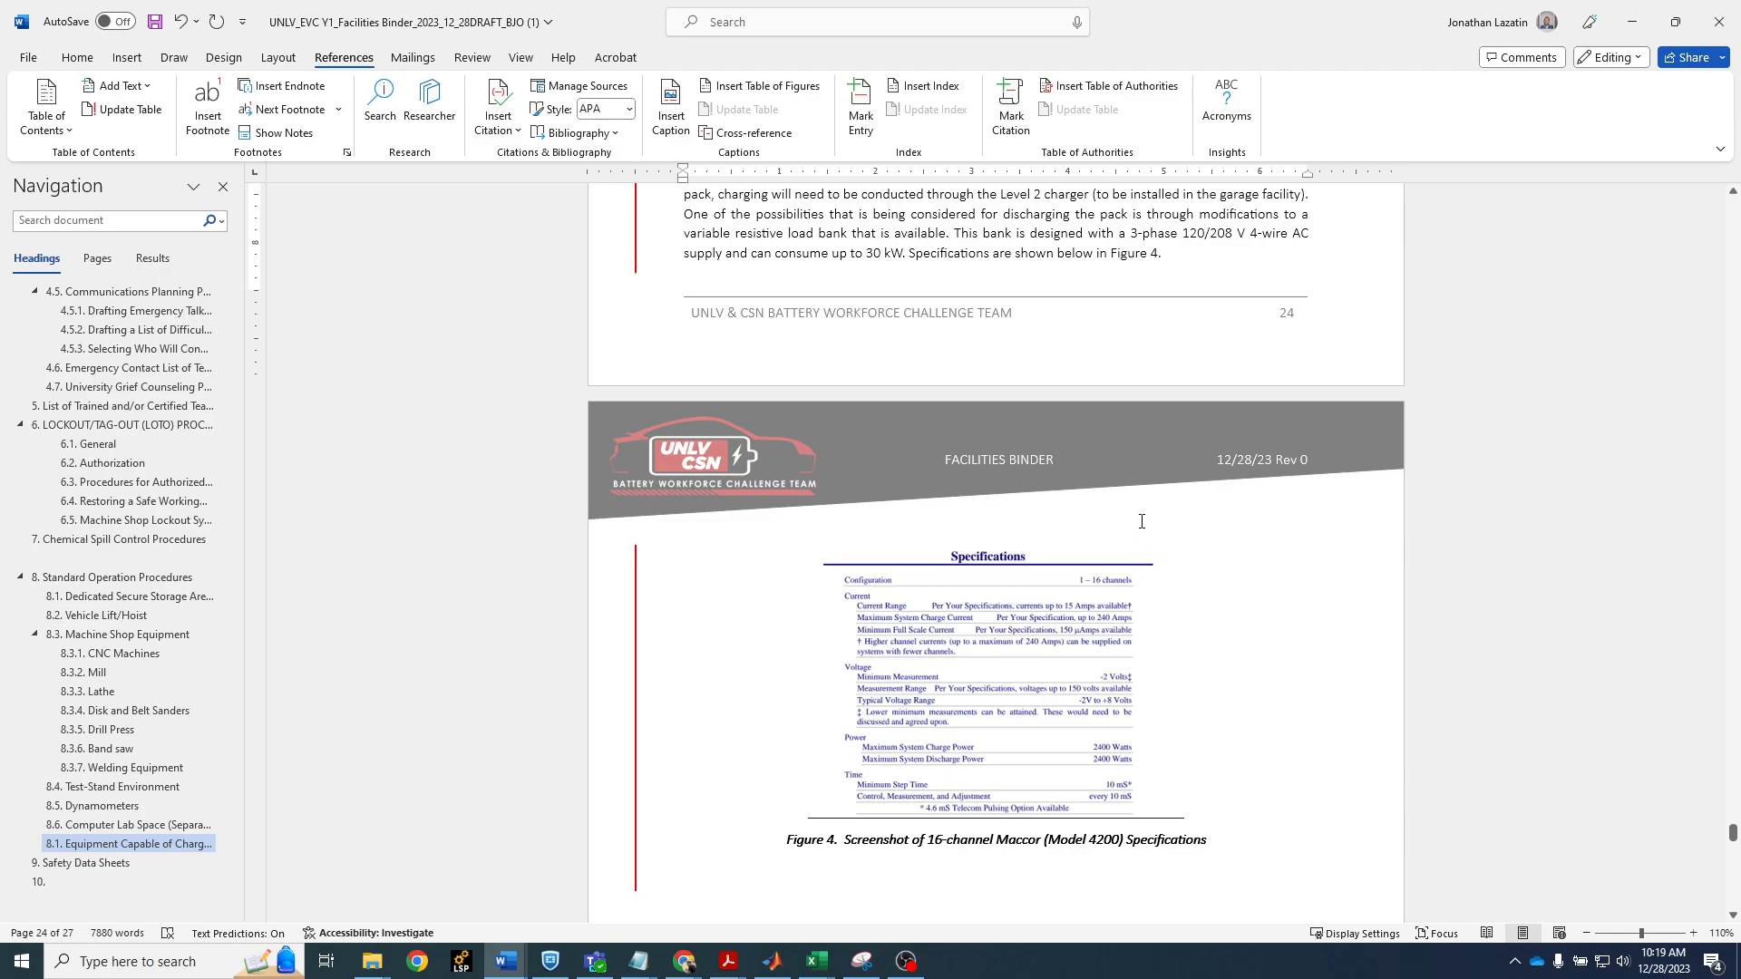
{"action": "scroll", "coordinate": [922, 298], "scroll_direction": "up", "scroll_amount": 2}
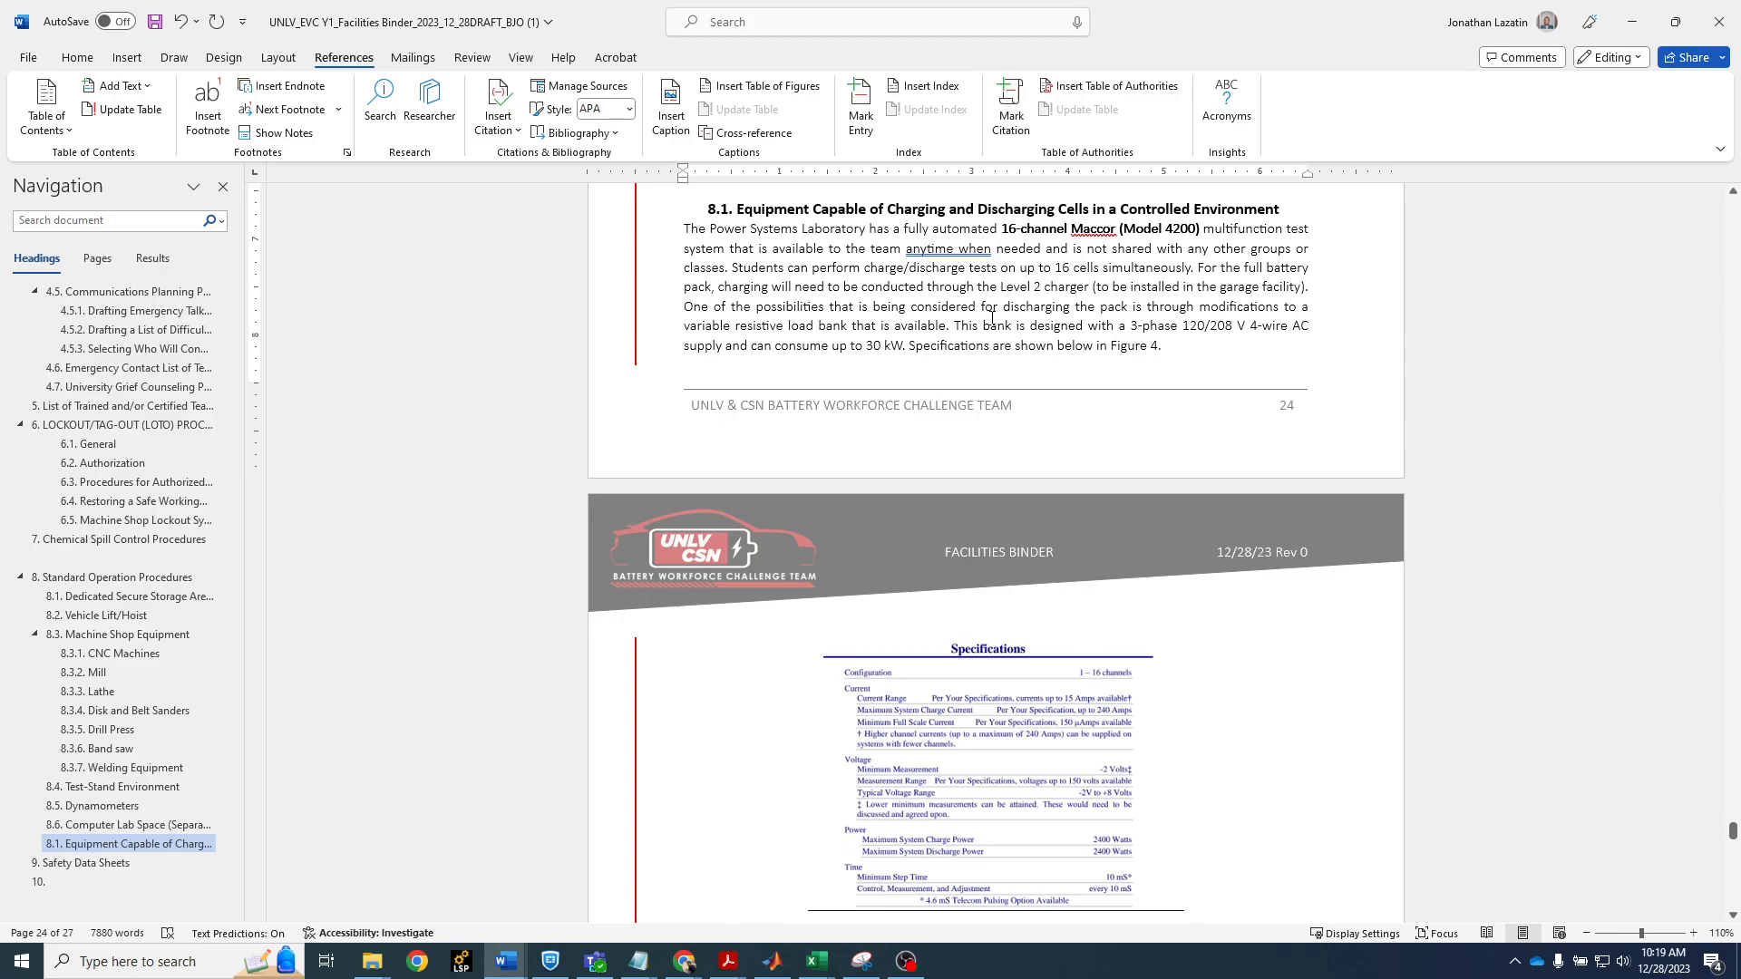
{"action": "key", "text": "ctrl+a"}
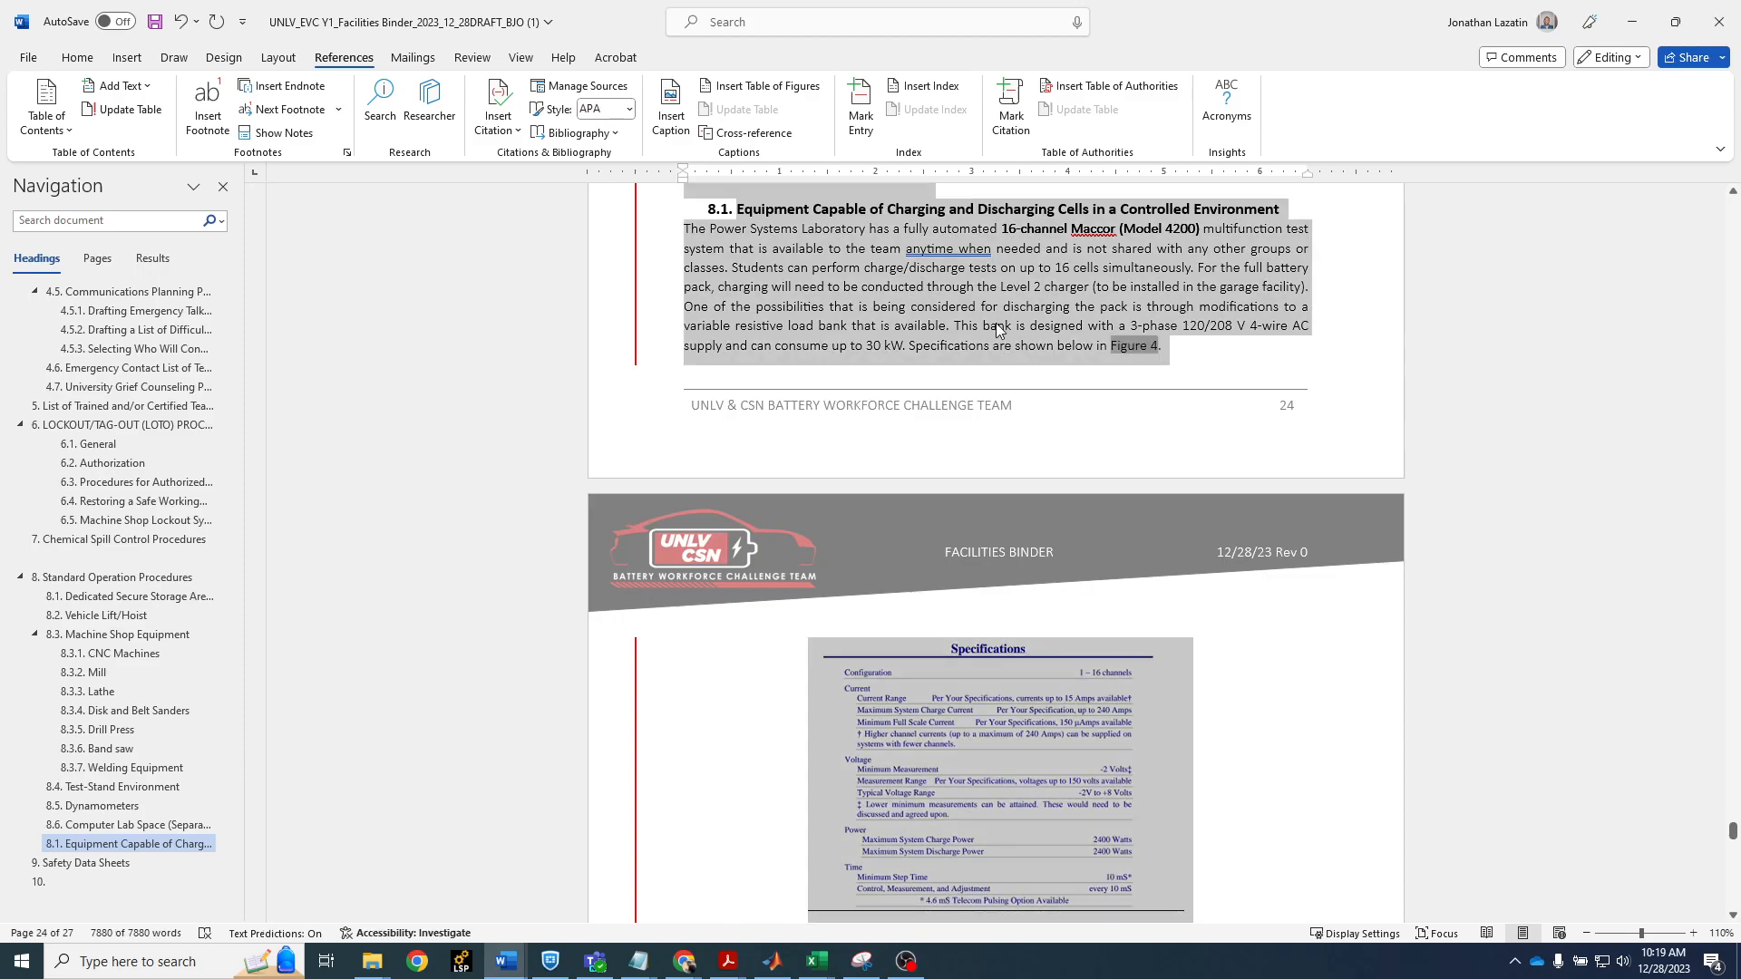
{"action": "right_click", "coordinate": [998, 331]}
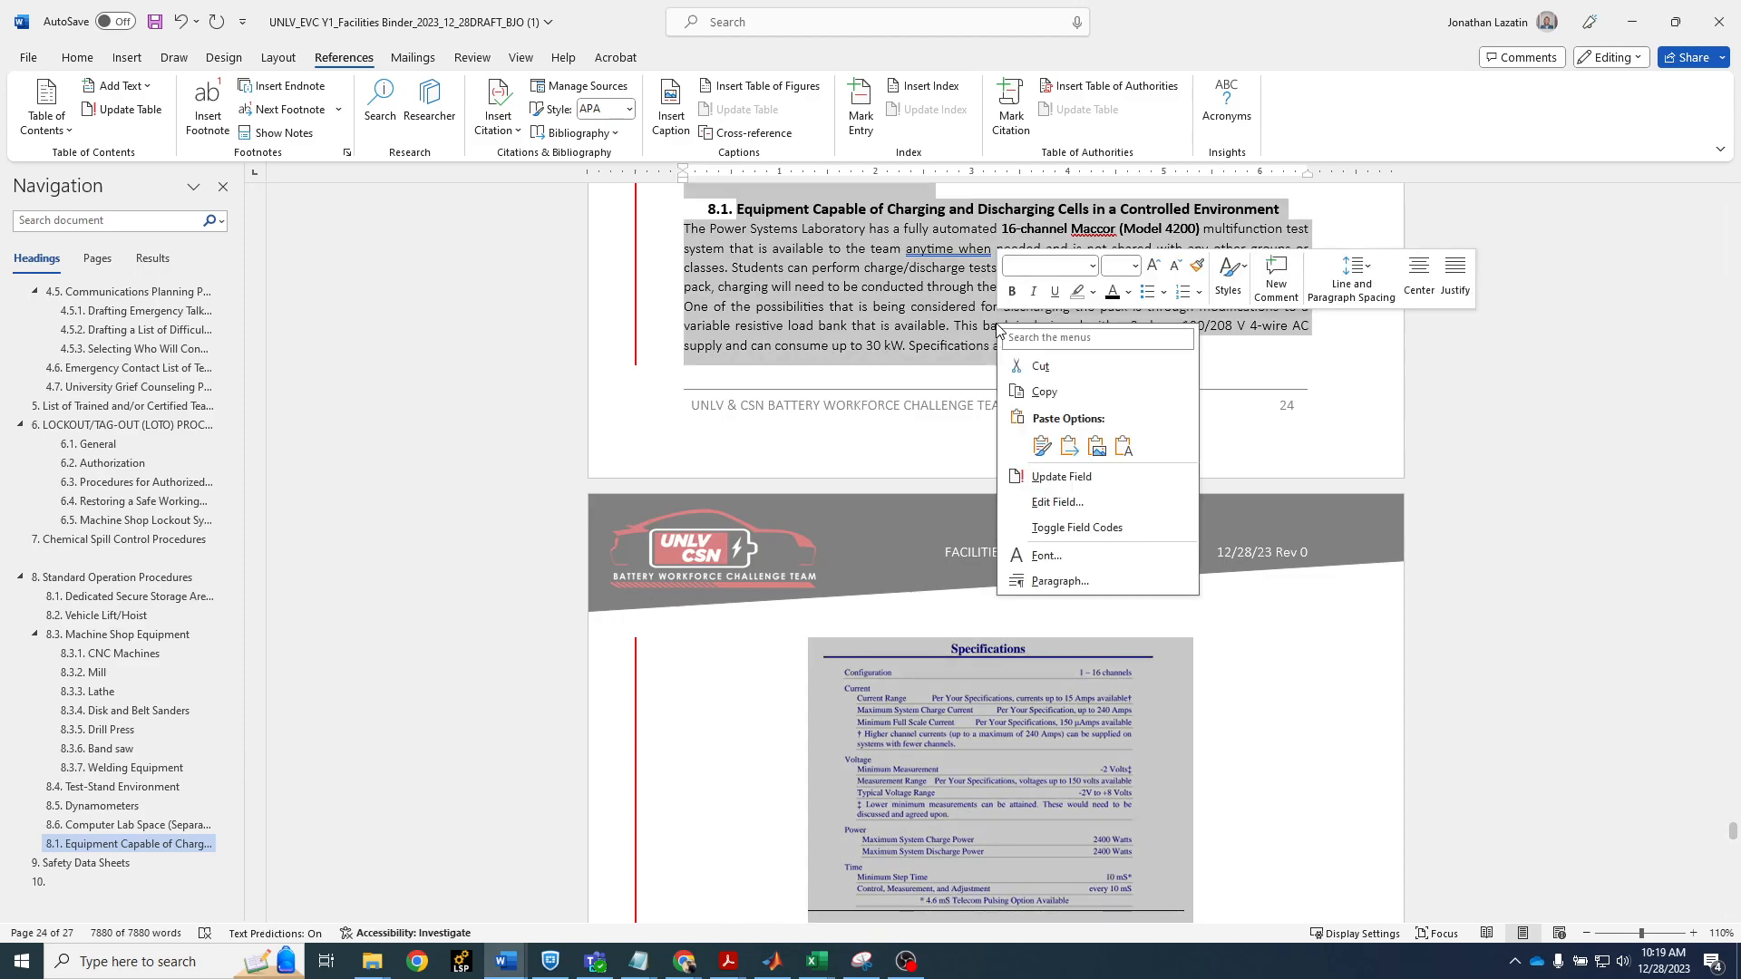
{"action": "left_click", "coordinate": [1100, 479]}
{"action": "left_click", "coordinate": [1191, 372]}
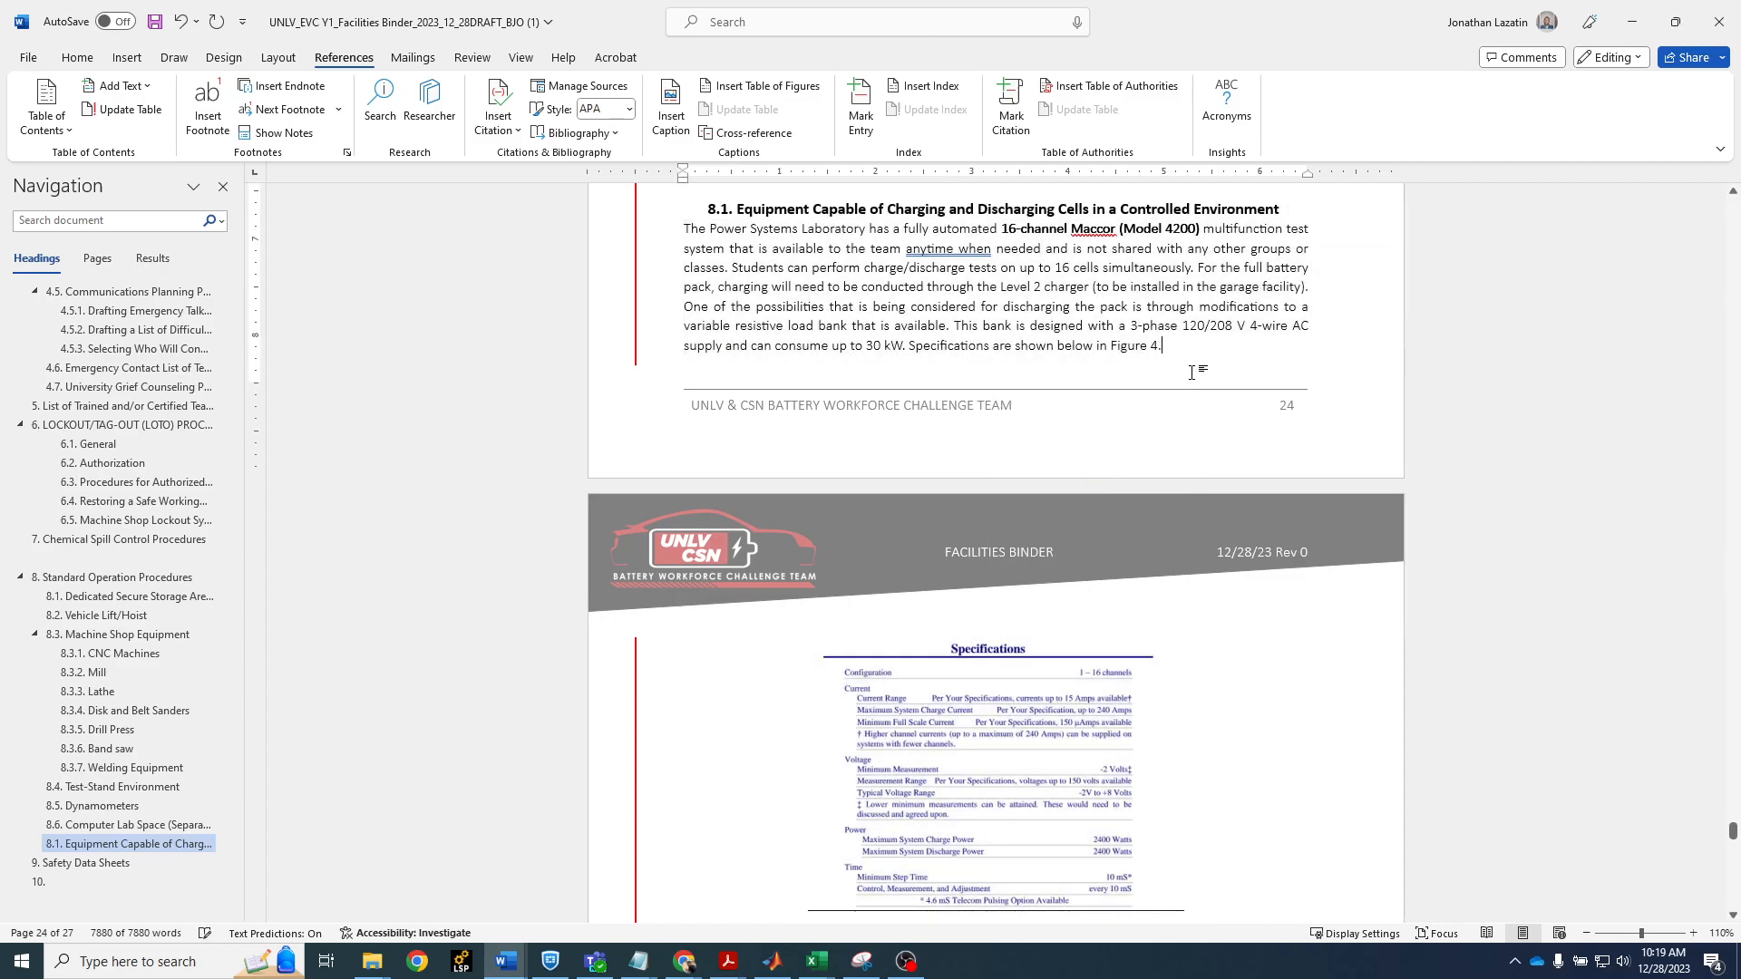
{"action": "scroll", "coordinate": [905, 907], "scroll_direction": "down", "scroll_amount": 2}
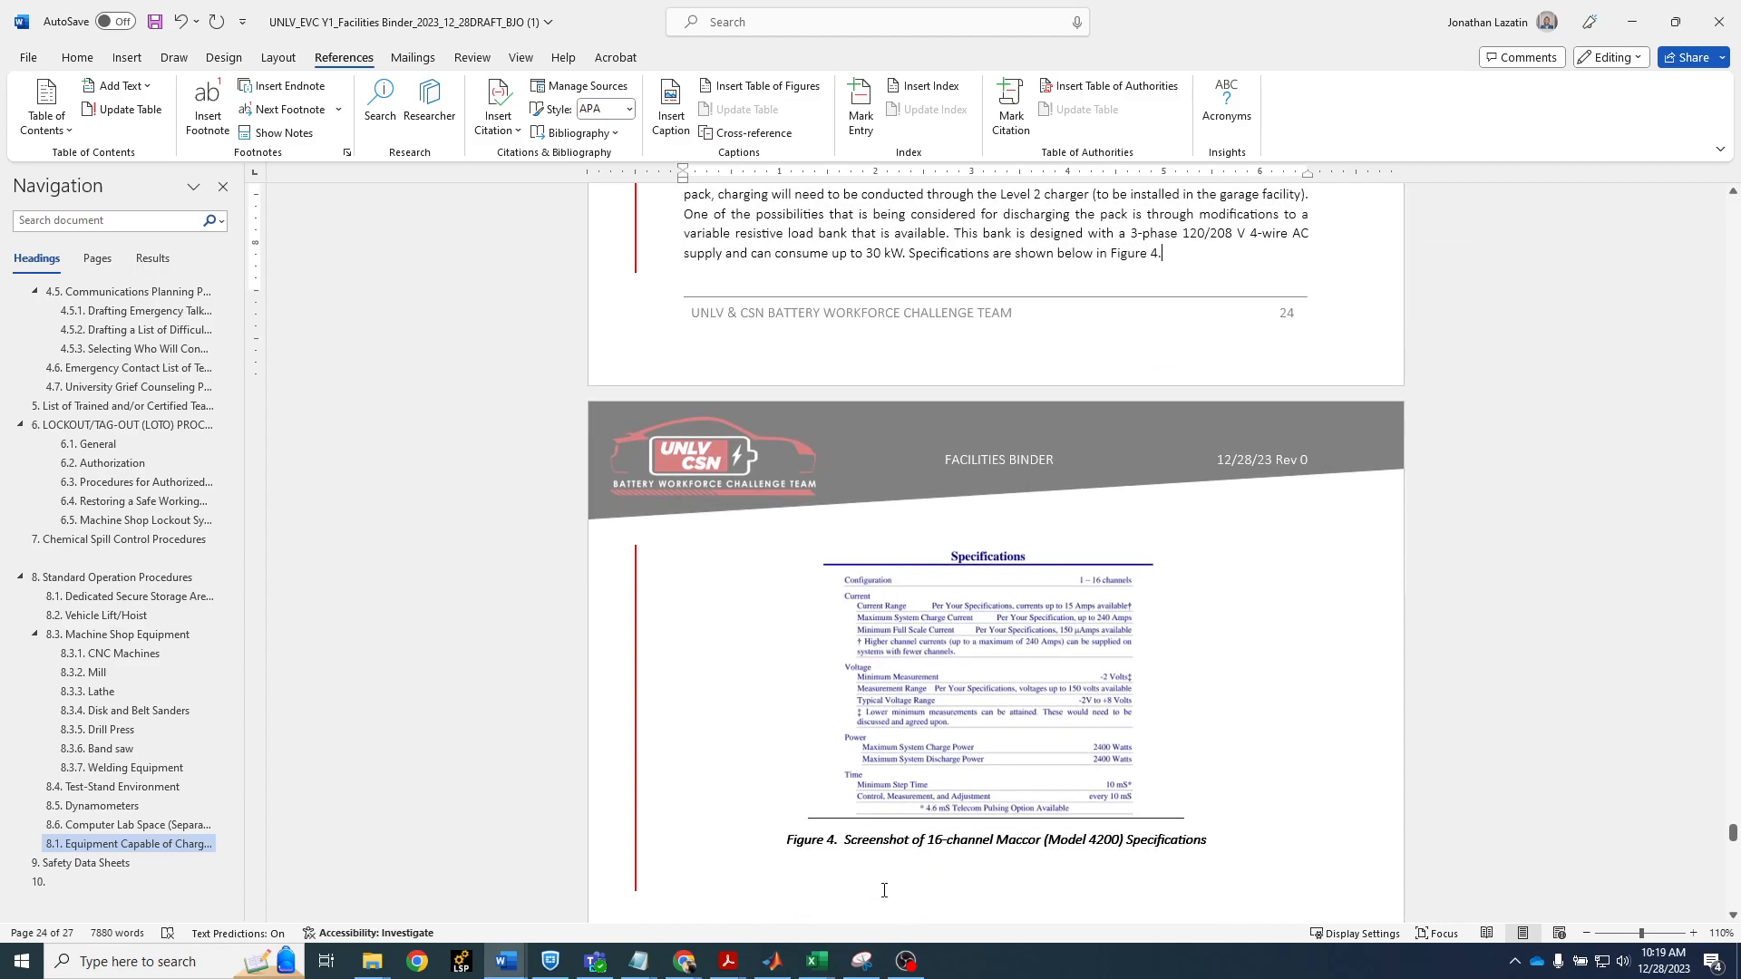